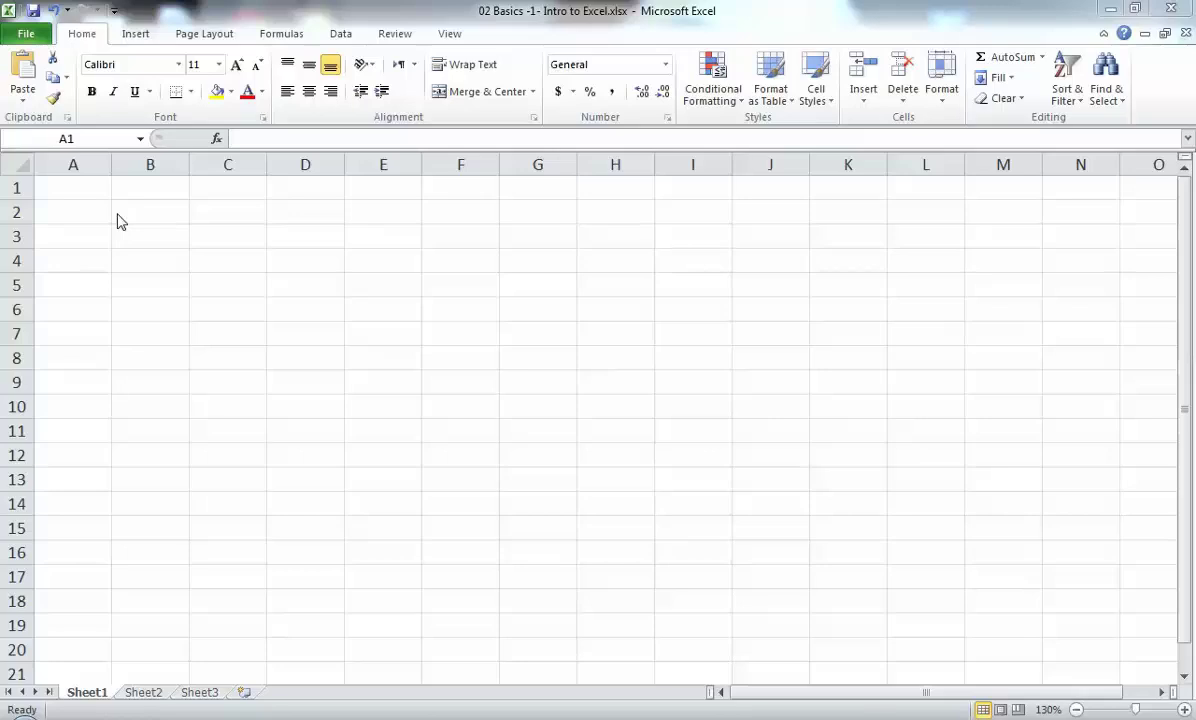
{"action": "left_click", "coordinate": [87, 190]}
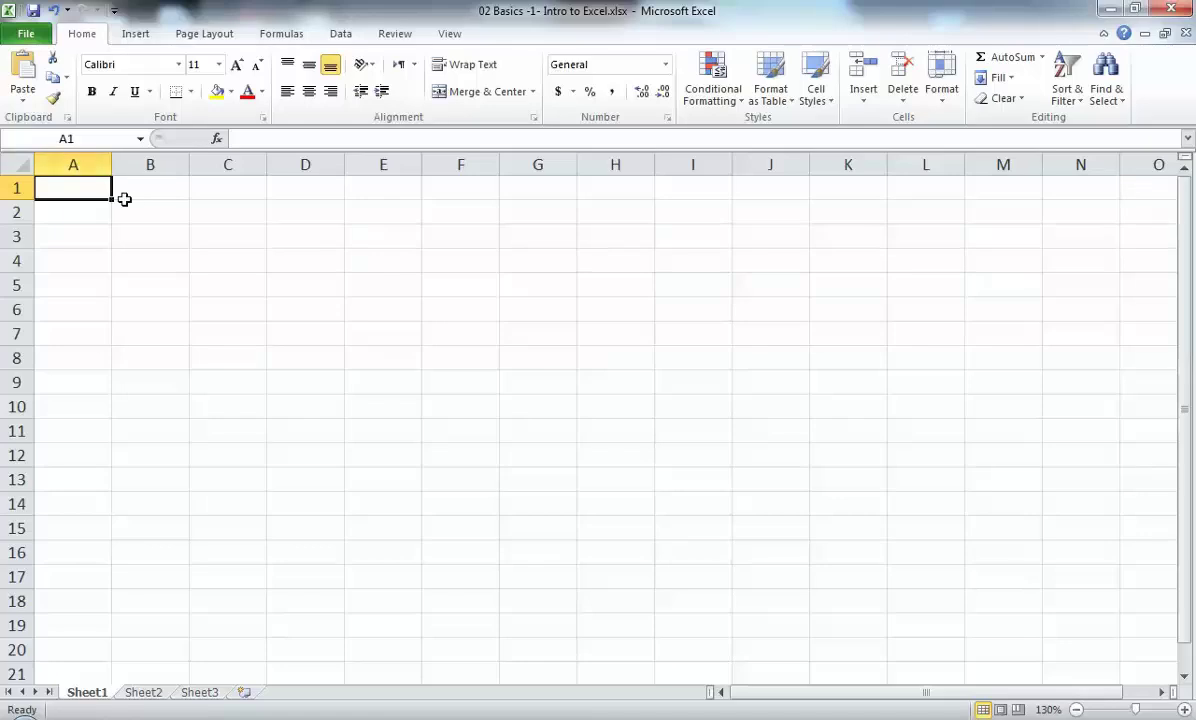
{"action": "left_click", "coordinate": [170, 217]}
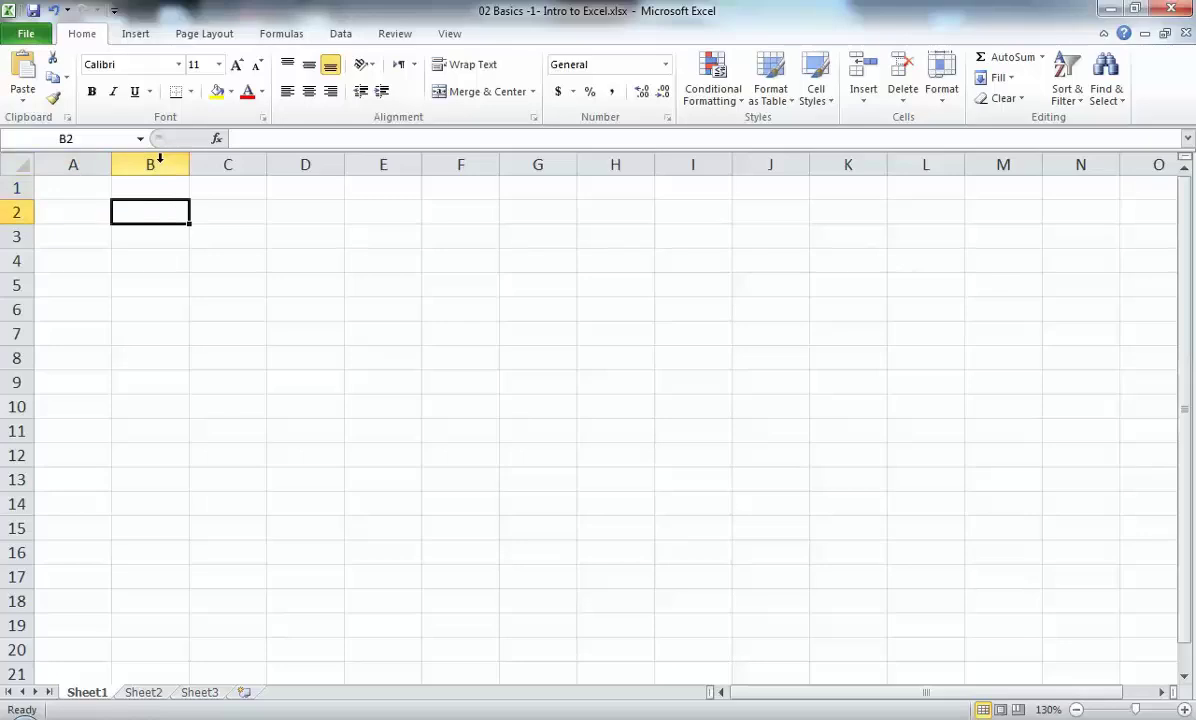
{"action": "left_click", "coordinate": [236, 205]}
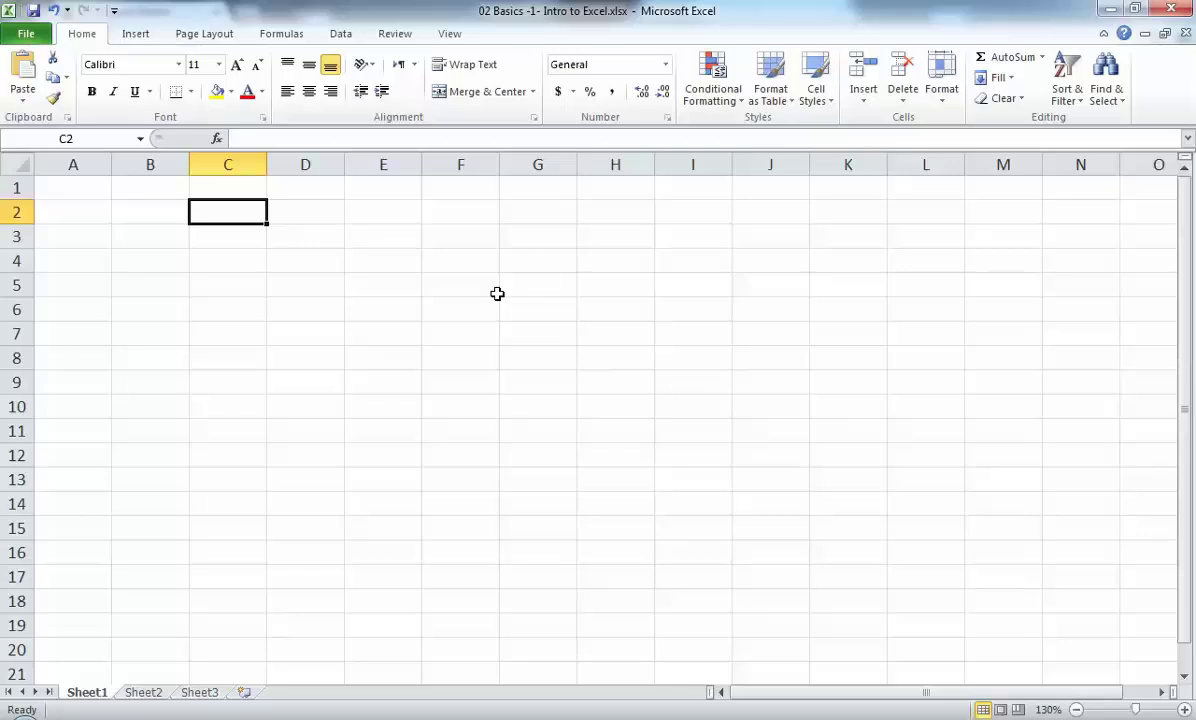
Step: Enter 5+6 without an equals sign as plain text in cell B2
{"action": "key", "text": "Left"}
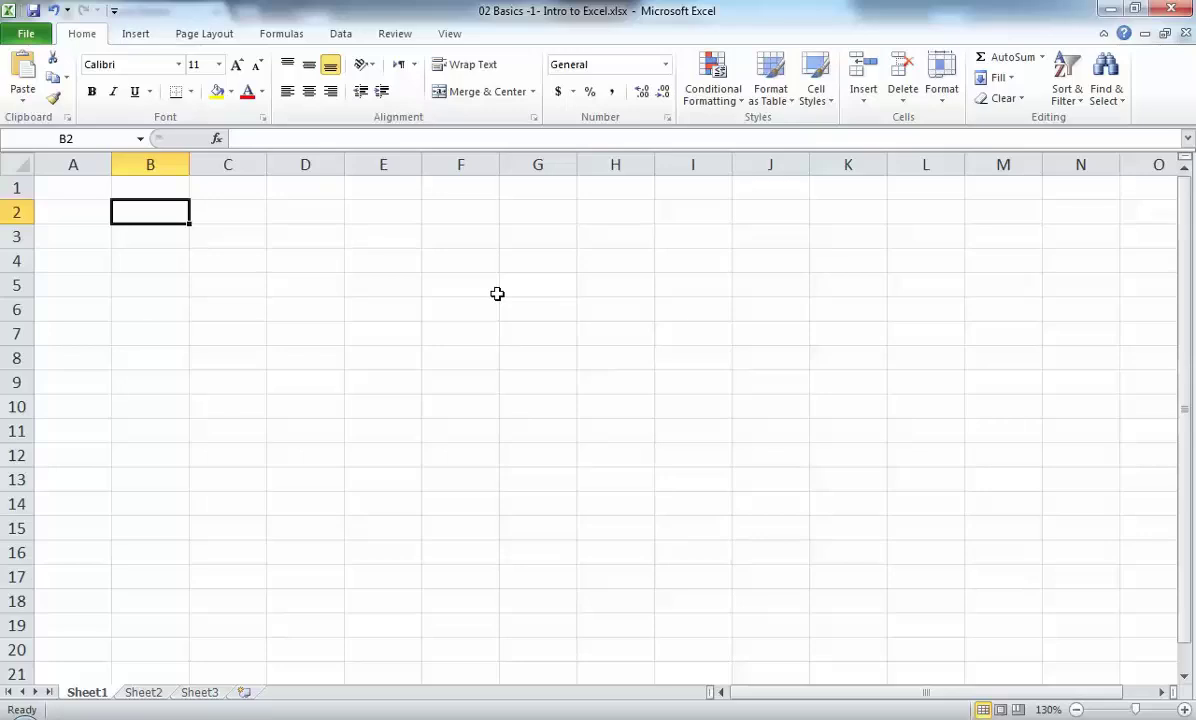
{"action": "type", "text": "5+"}
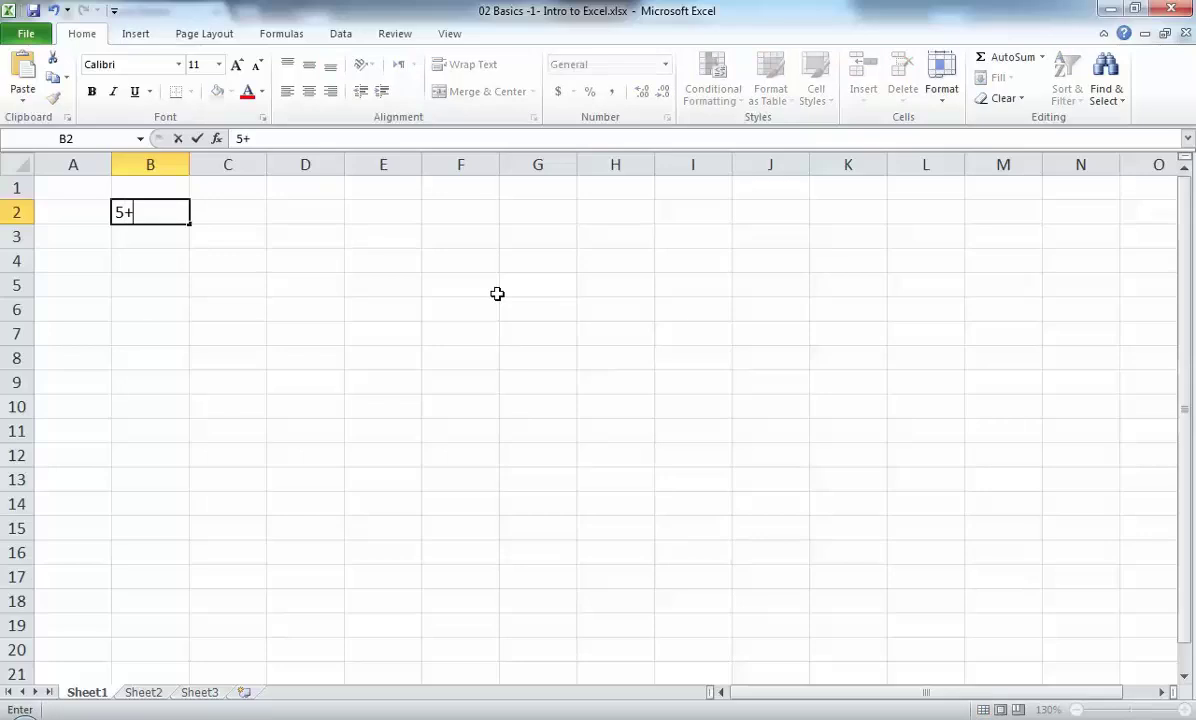
{"action": "type", "text": "6"}
{"action": "key", "text": "Return"}
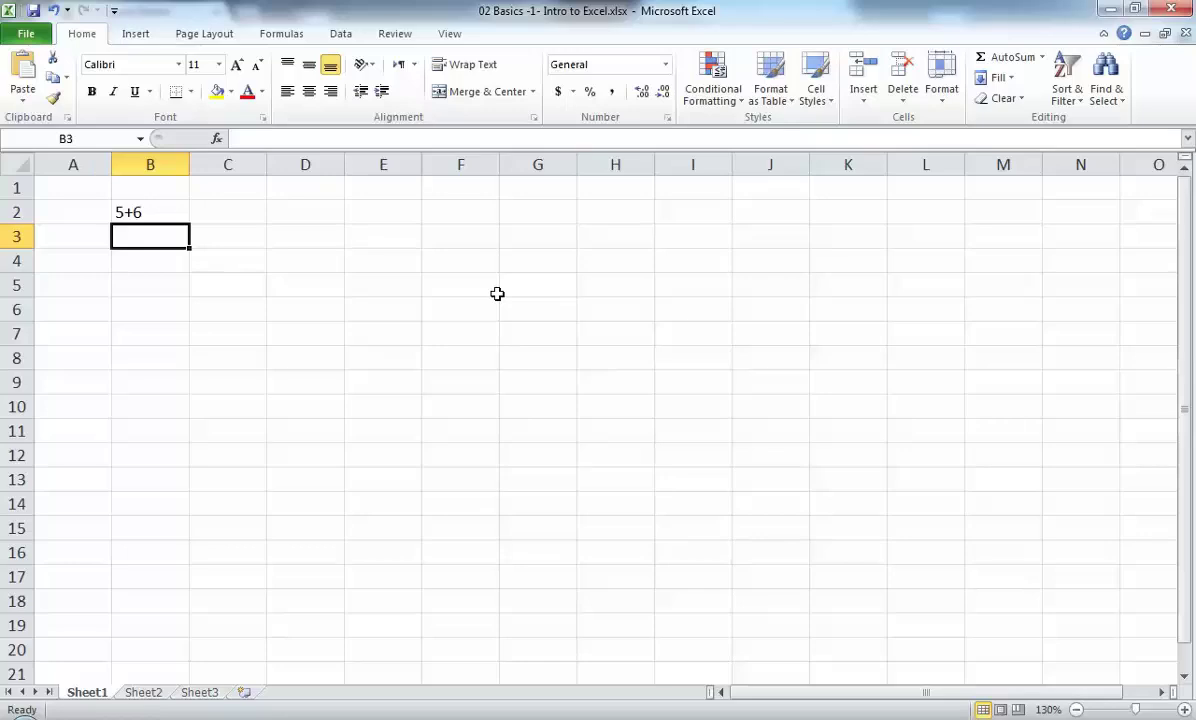
Step: Enter the formula =5+6 in cell B4 to calculate the sum
{"action": "key", "text": "Up"}
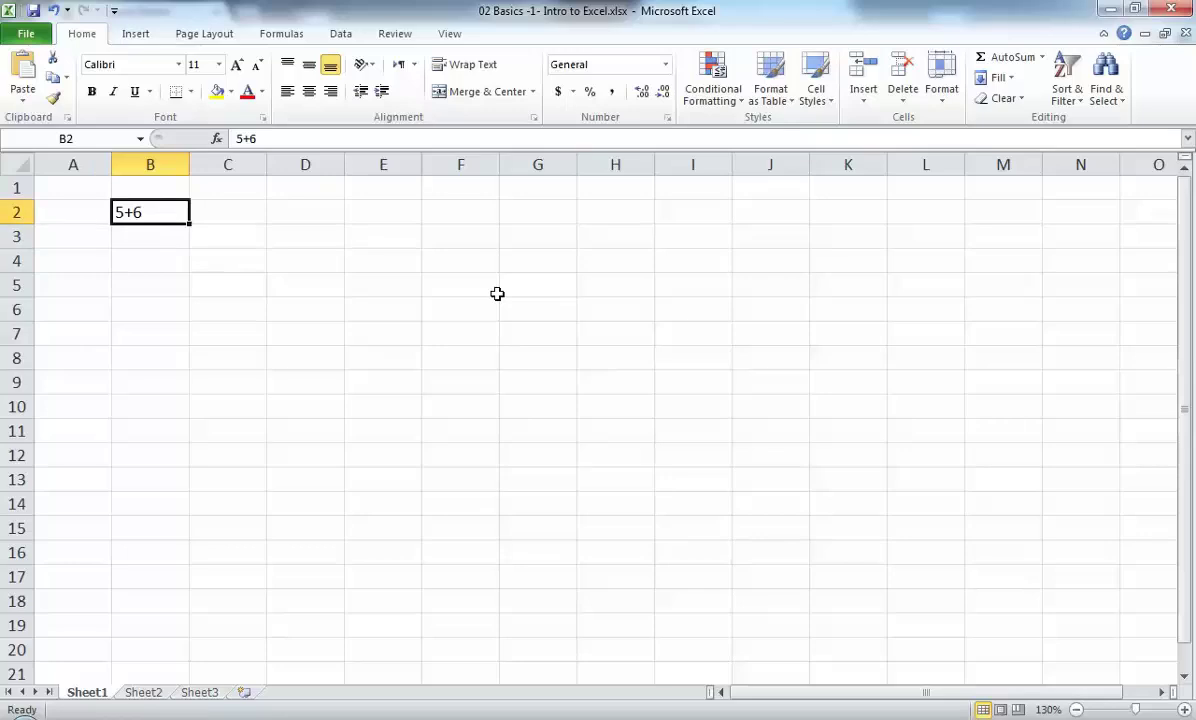
{"action": "key", "text": "Down"}
{"action": "key", "text": "Down"}
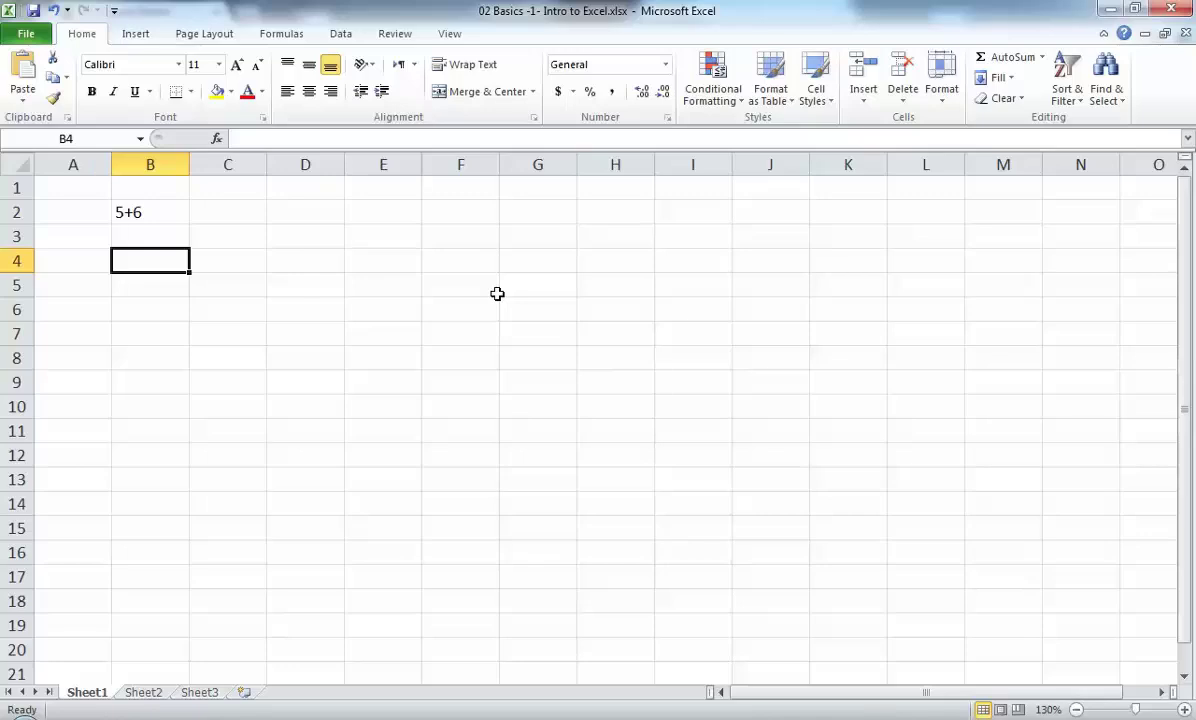
{"action": "type", "text": "="}
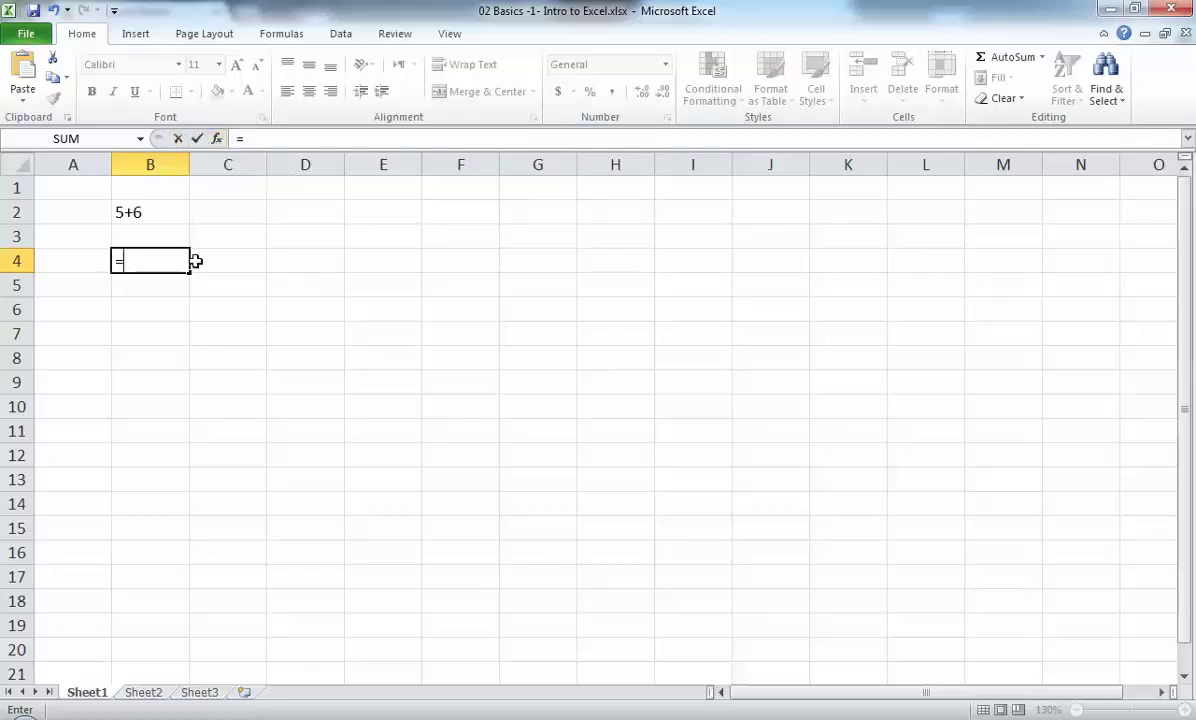
{"action": "type", "text": "5+6"}
{"action": "key", "text": "Return"}
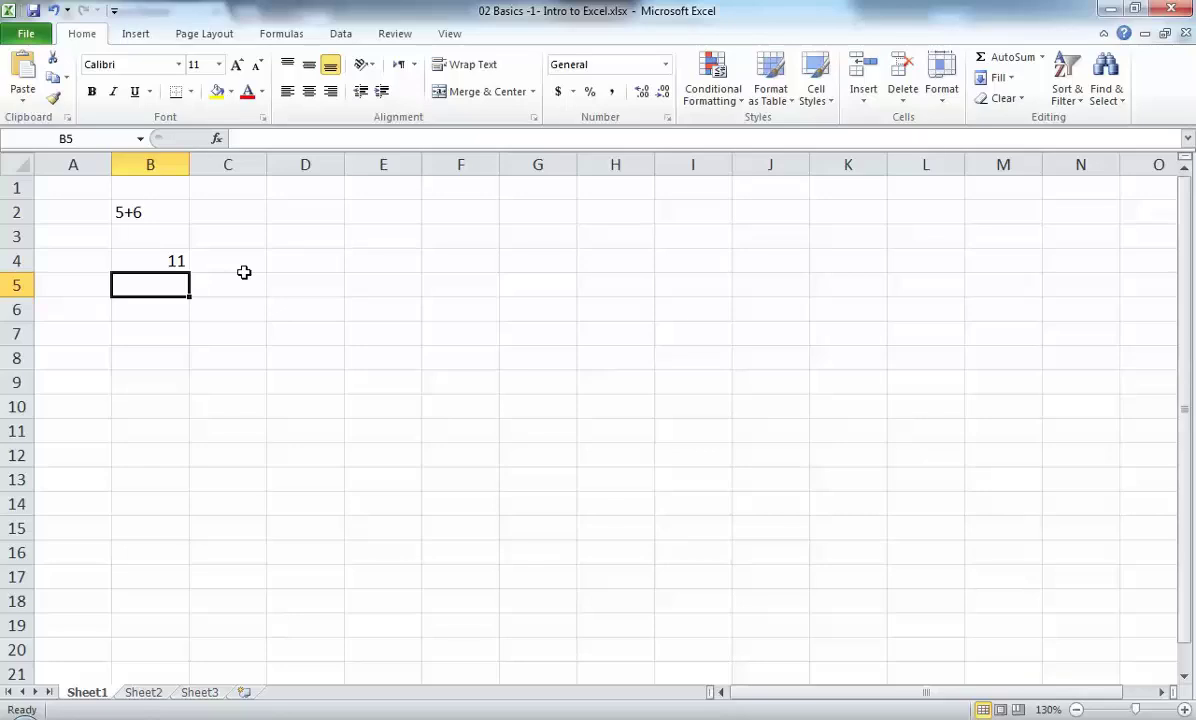
Step: List the operators for addition, subtraction and multiplication (+, -, *) down cells D2 to D4
{"action": "left_click", "coordinate": [296, 216]}
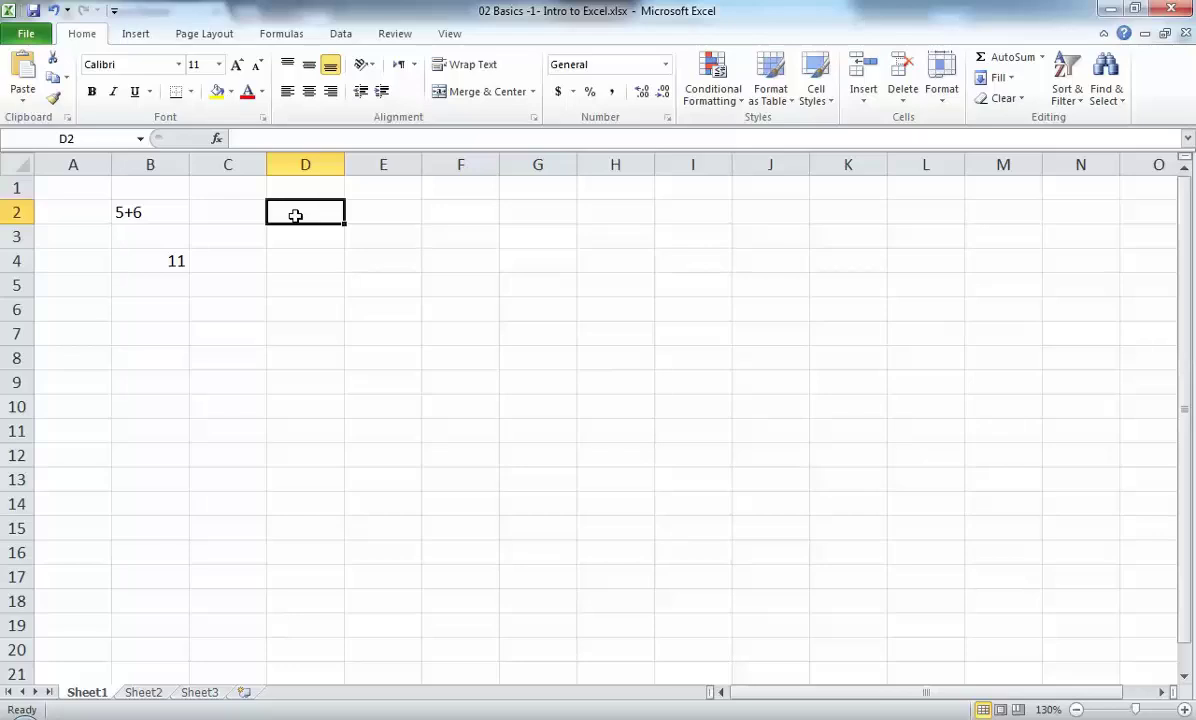
{"action": "type", "text": "+"}
{"action": "key", "text": "Return"}
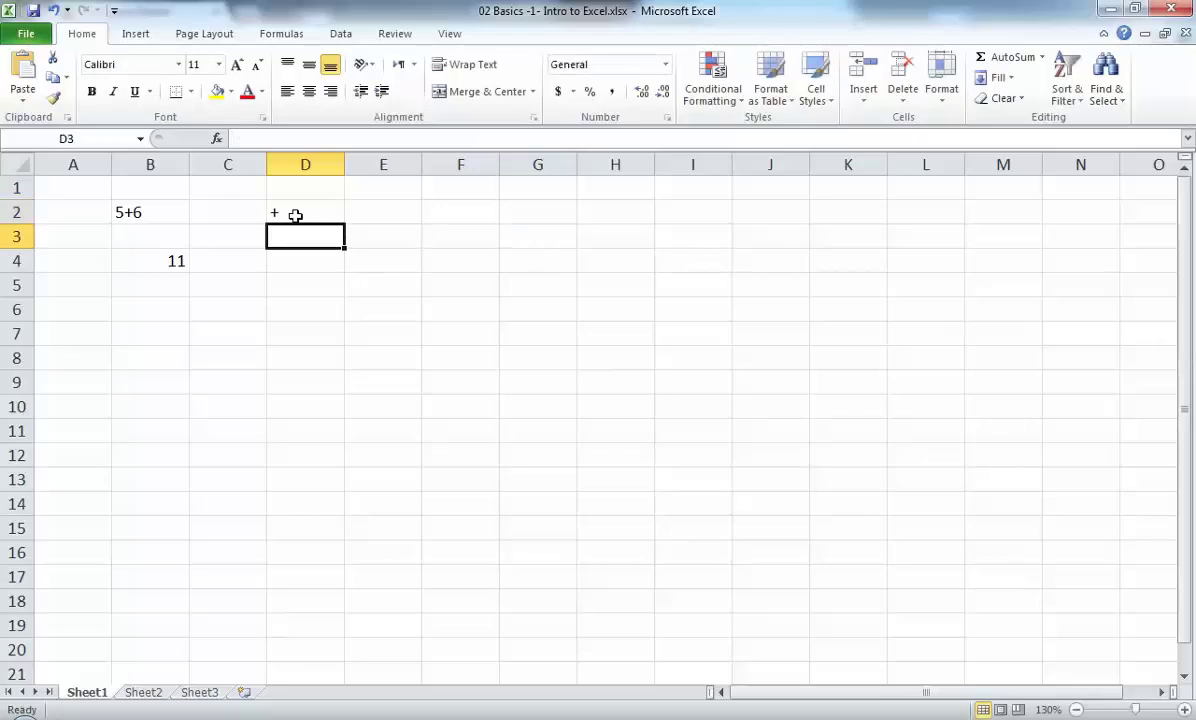
{"action": "type", "text": "-"}
{"action": "key", "text": "Return"}
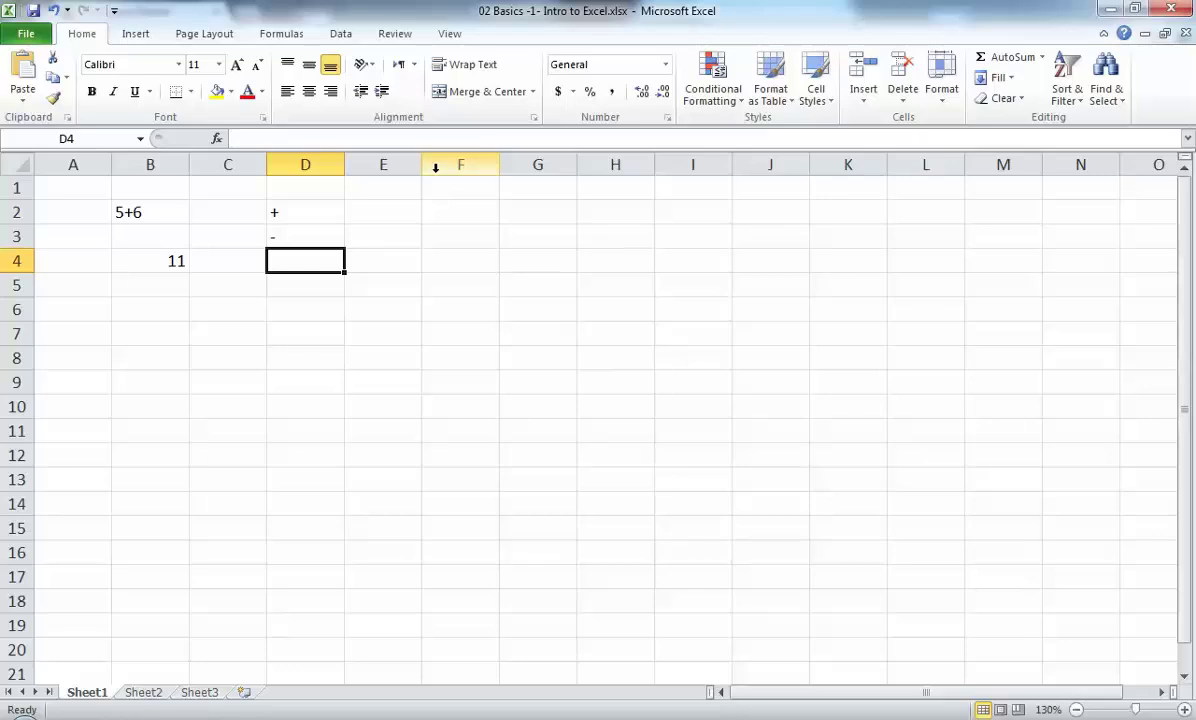
{"action": "type", "text": "*"}
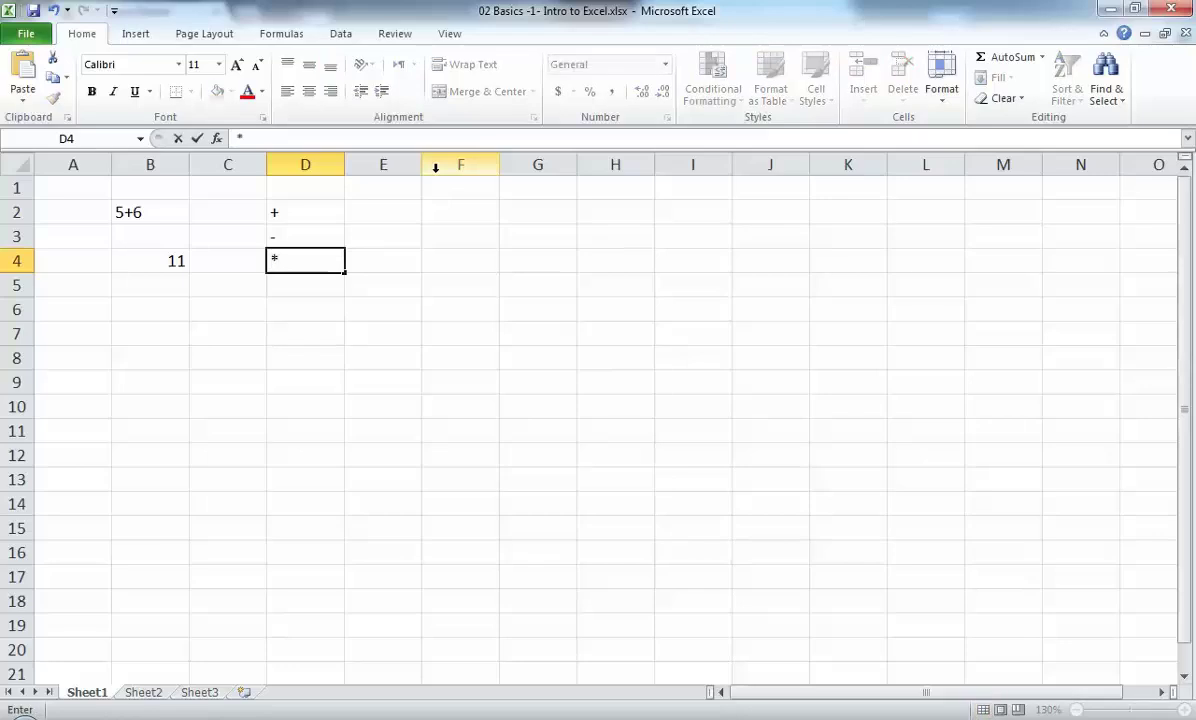
{"action": "key", "text": "Return"}
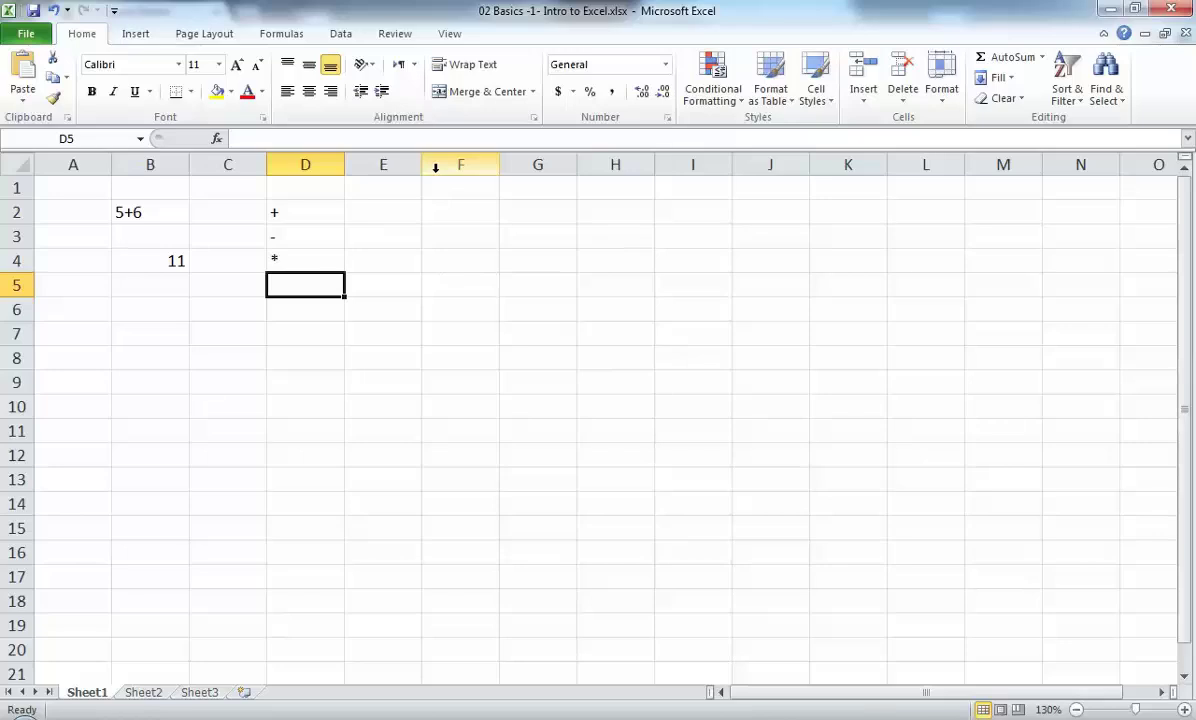
Step: Continue the operator list in cells D5 to D7 with /, ^ and ()
{"action": "key", "text": "alt"}
{"action": "key", "text": "alt"}
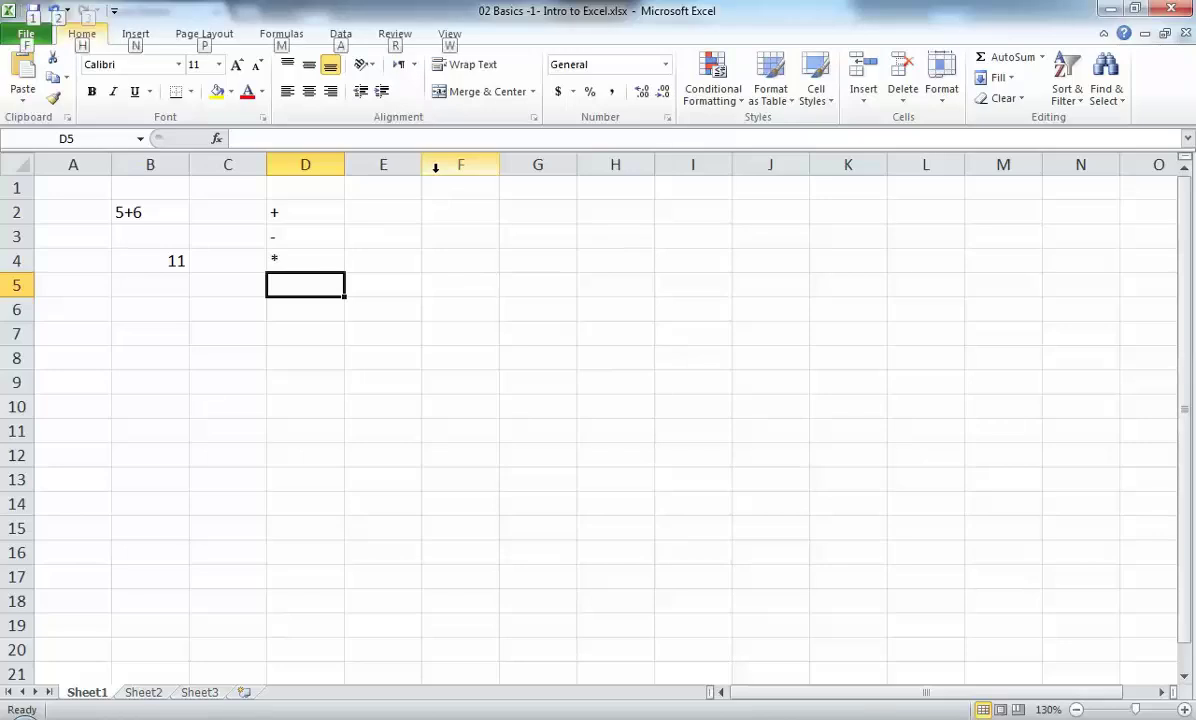
{"action": "key", "text": "alt"}
{"action": "key", "text": "alt"}
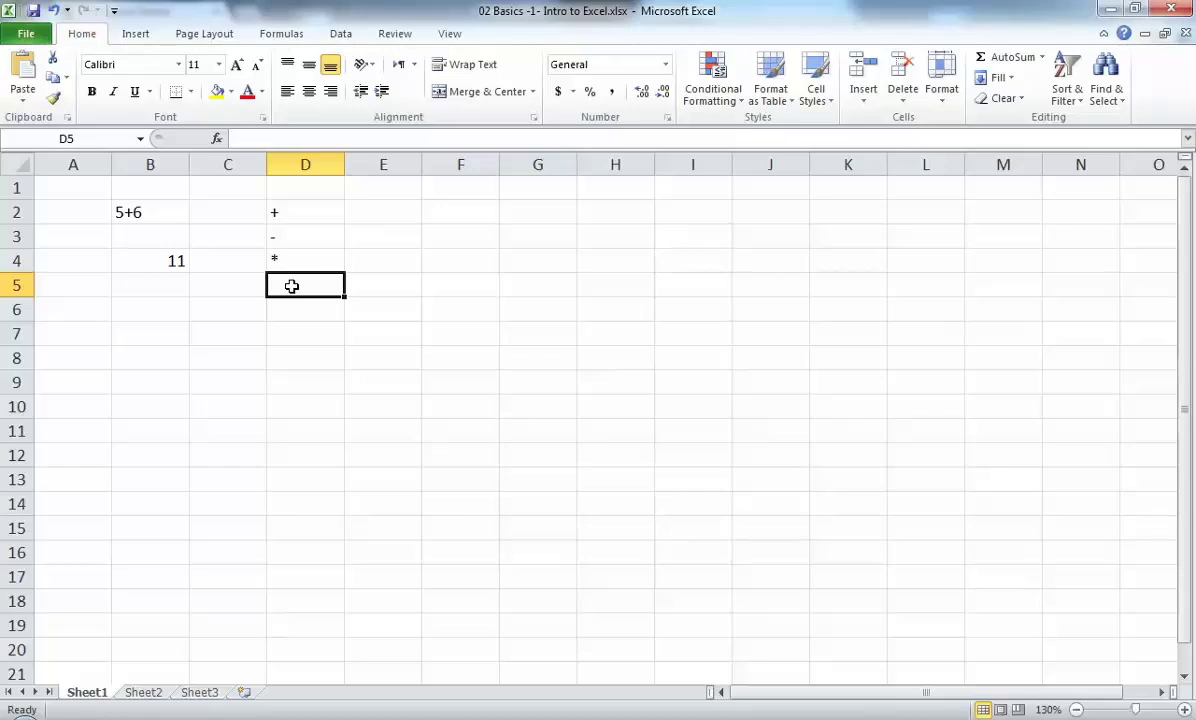
{"action": "type", "text": "/"}
{"action": "key", "text": "Return"}
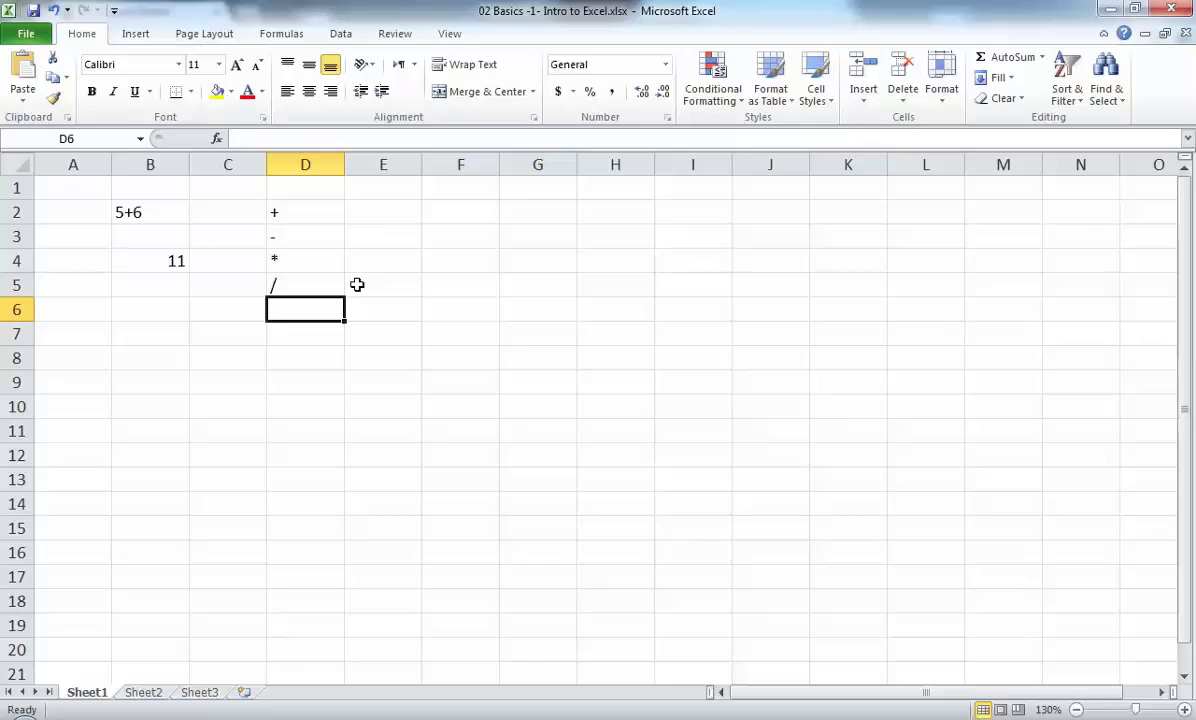
{"action": "type", "text": "^"}
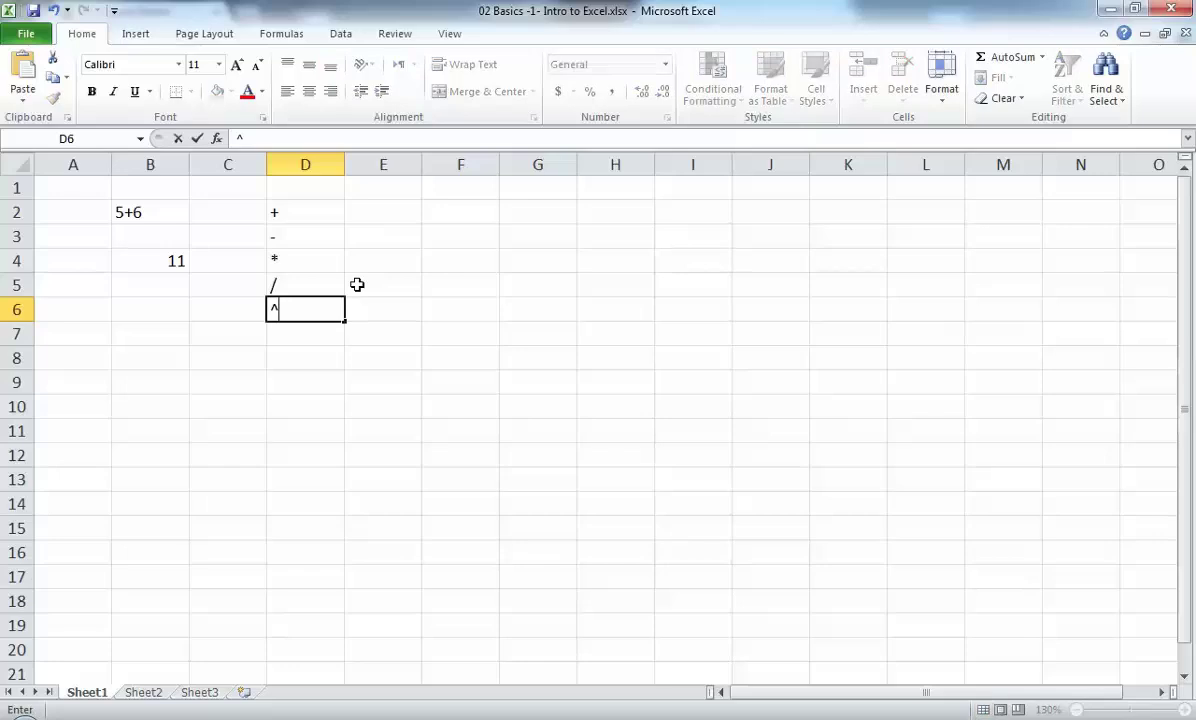
{"action": "key", "text": "Return"}
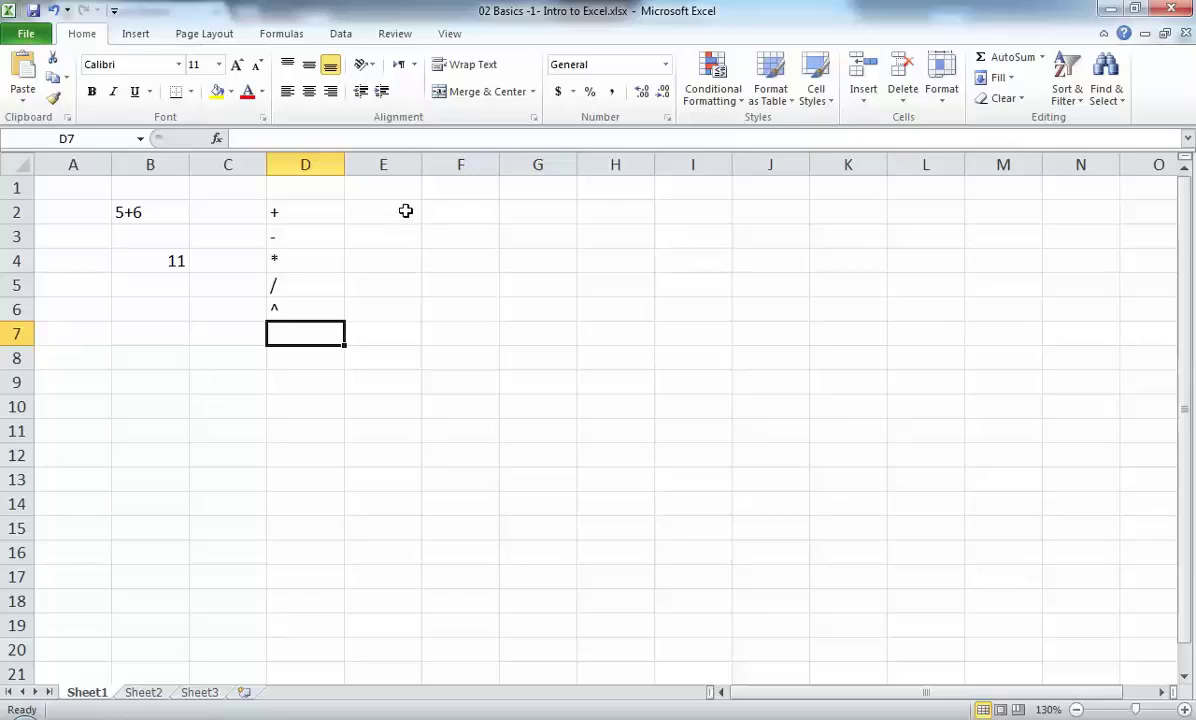
{"action": "type", "text": "()"}
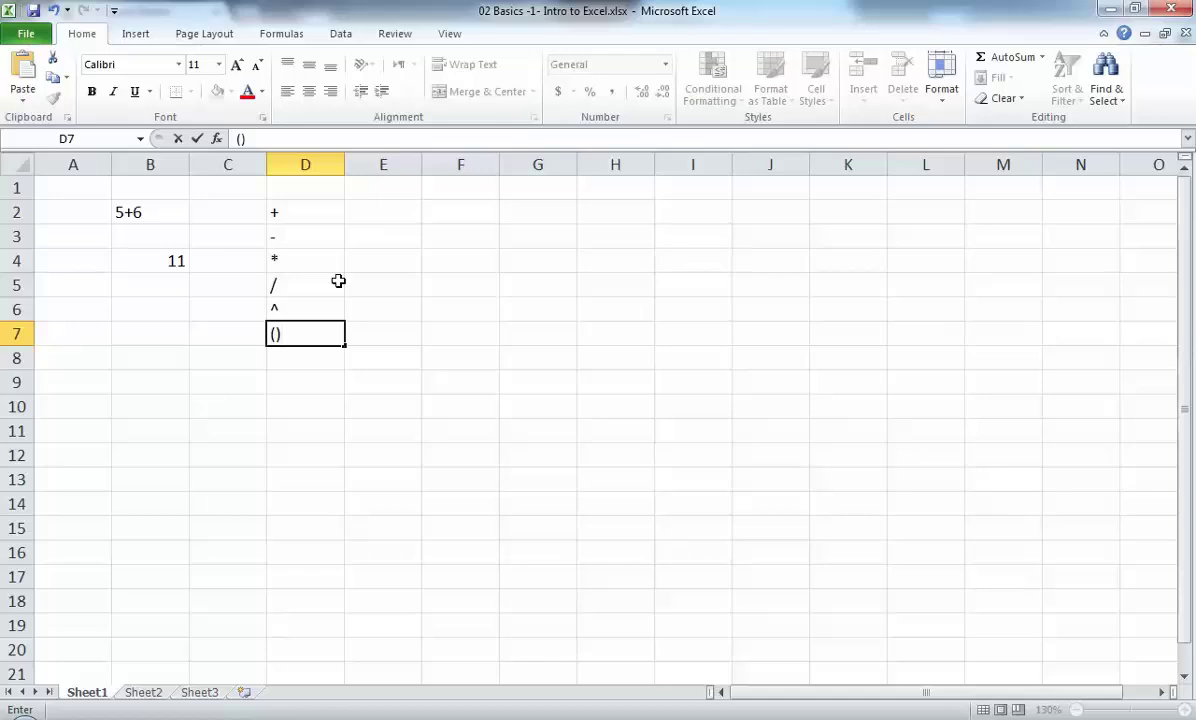
{"action": "key", "text": "Return"}
Step: Enter the letter a in cell F3 and the number 1 in cell F4
{"action": "key", "text": "Up"}
{"action": "key", "text": "Right"}
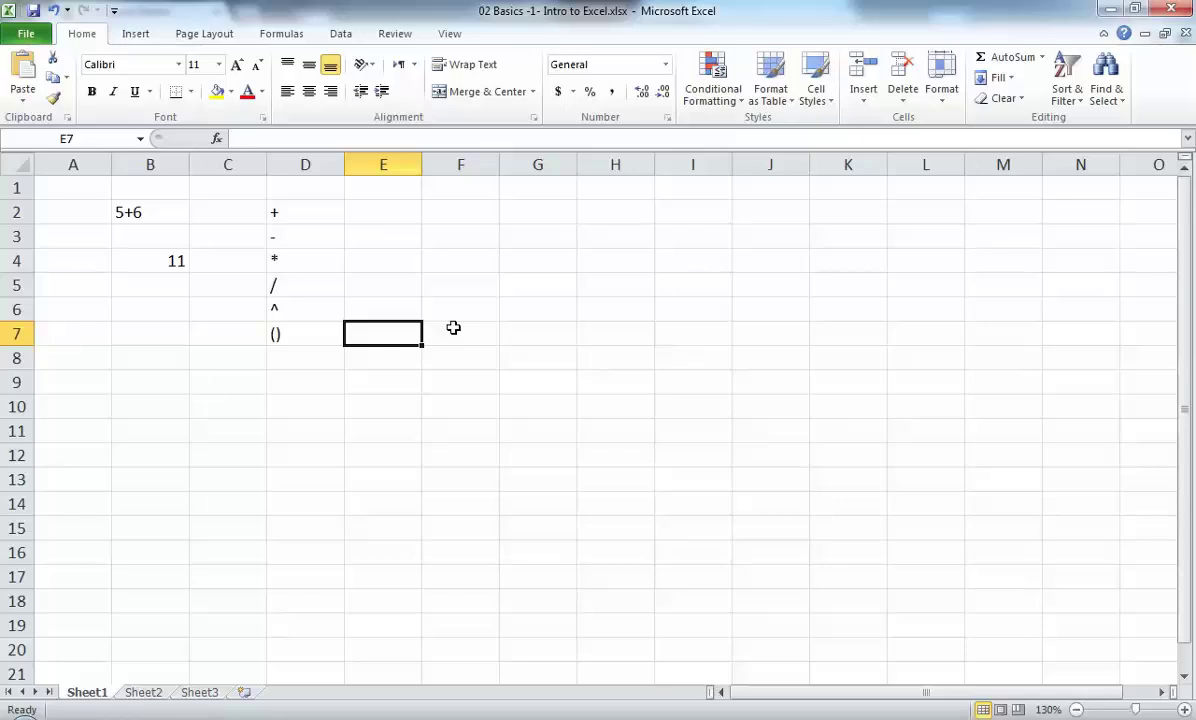
{"action": "key", "text": "Up"}
{"action": "key", "text": "Up"}
{"action": "key", "text": "Up"}
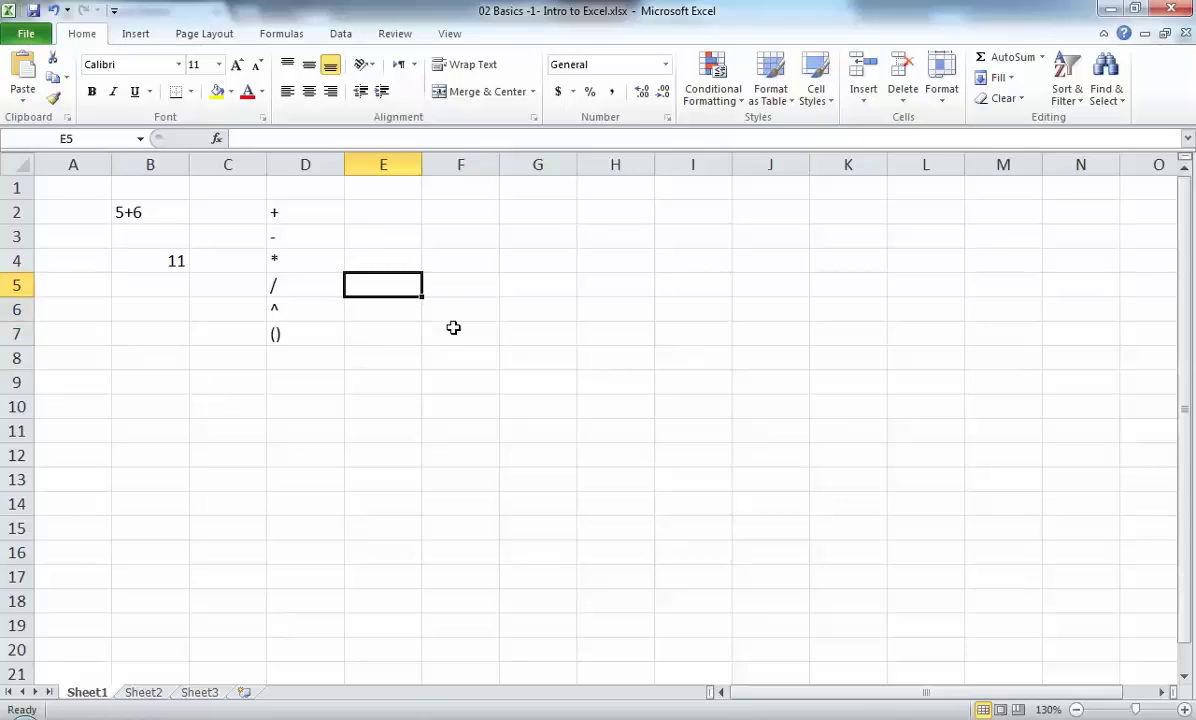
{"action": "key", "text": "Right"}
{"action": "key", "text": "Up"}
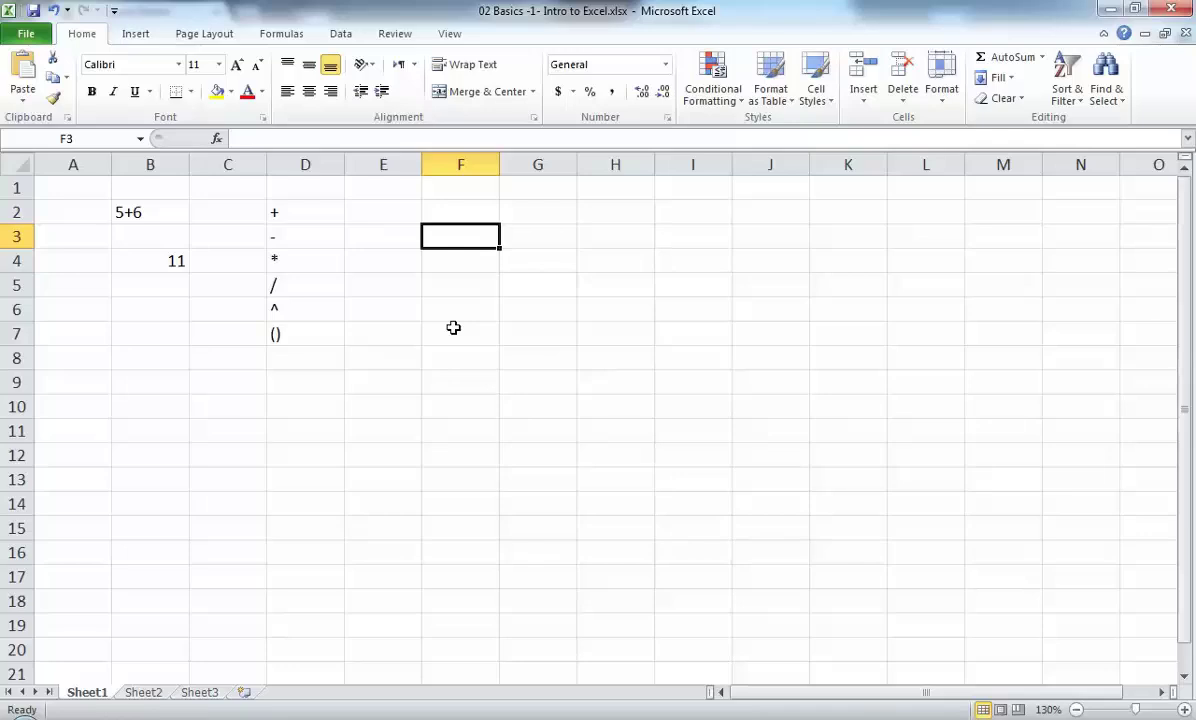
{"action": "type", "text": "a"}
{"action": "key", "text": "Return"}
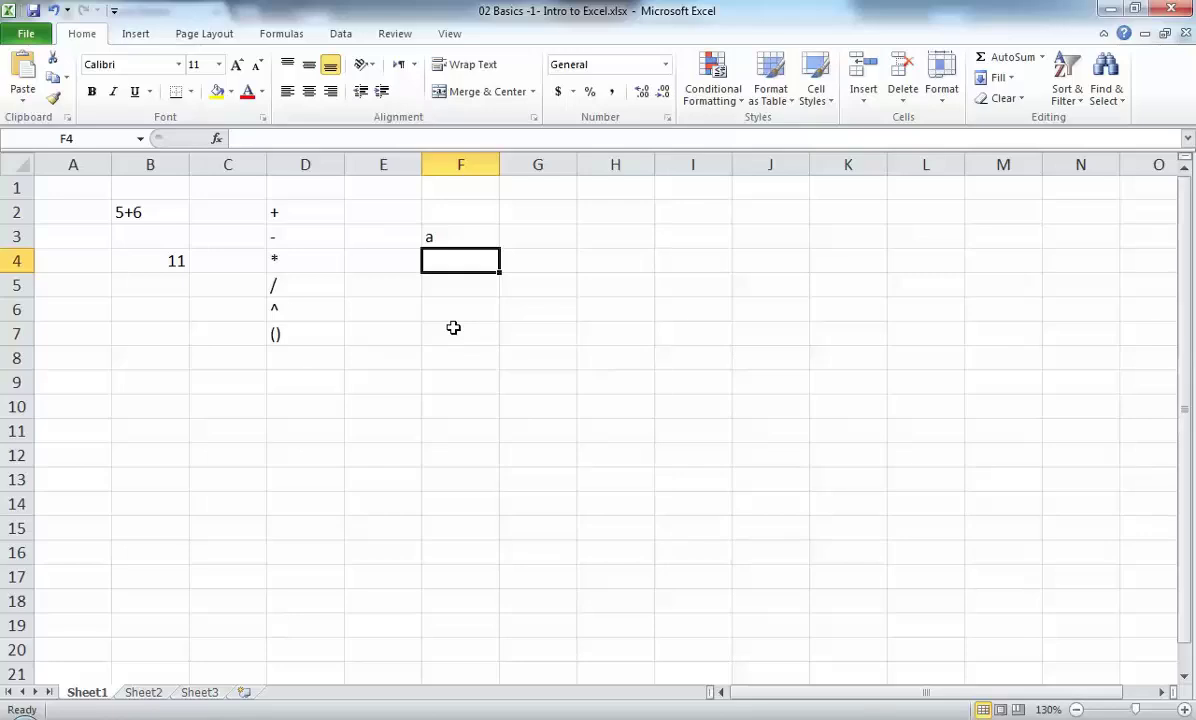
{"action": "type", "text": "1"}
{"action": "key", "text": "Return"}
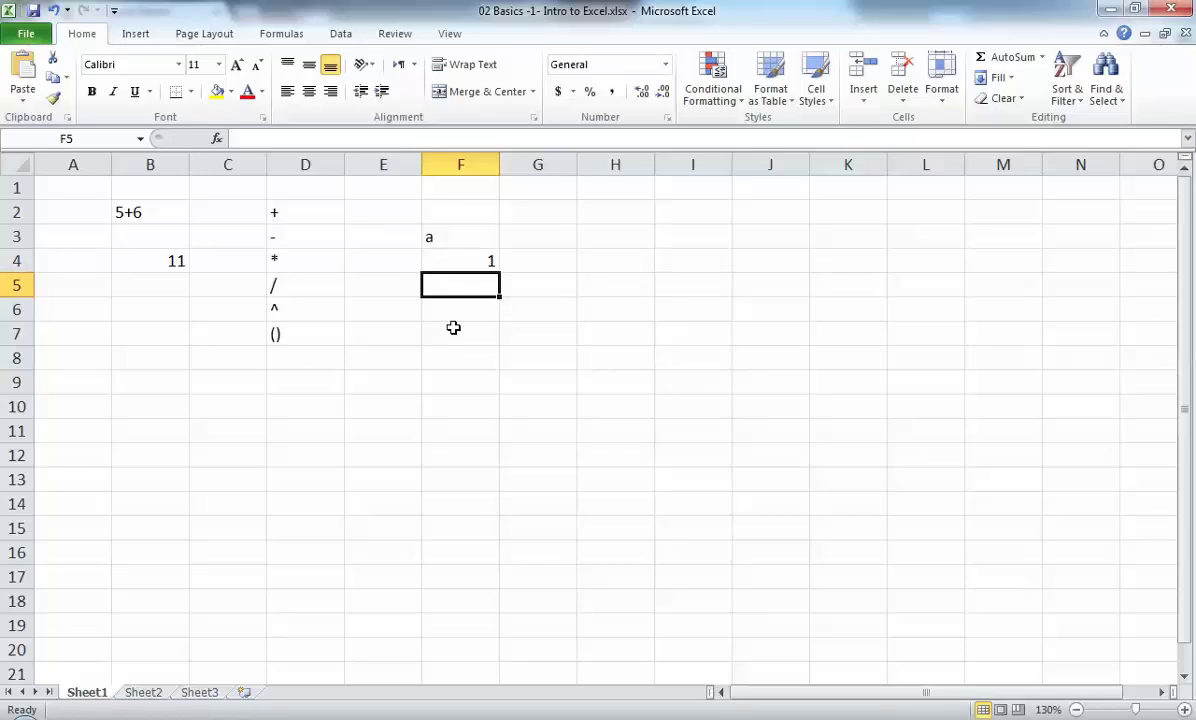
Step: Enter 1o, with the letter o instead of a zero, in cell F5
{"action": "left_click", "coordinate": [468, 230]}
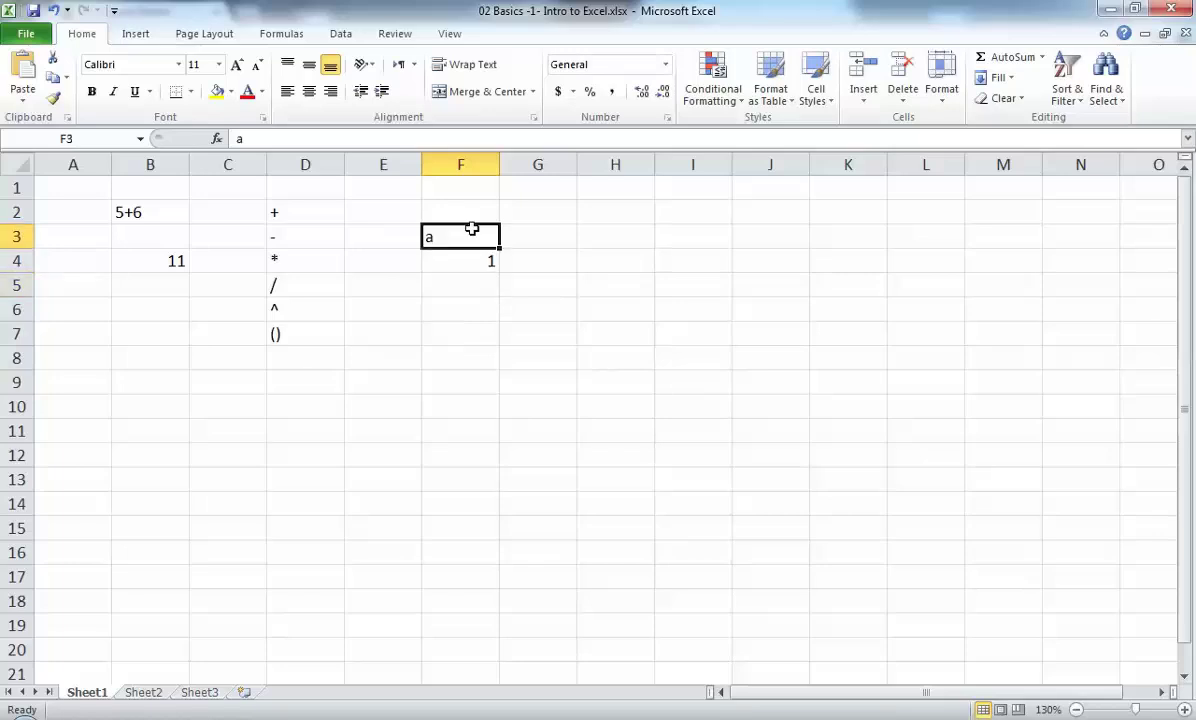
{"action": "left_click", "coordinate": [467, 260]}
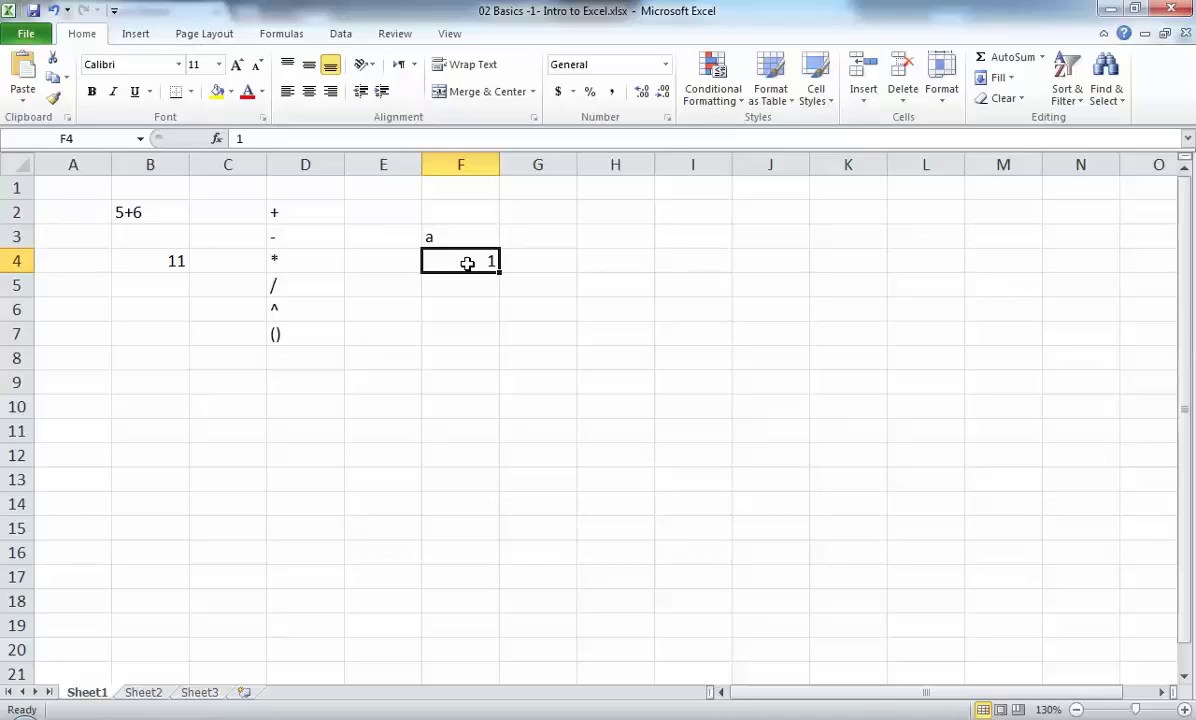
{"action": "left_click", "coordinate": [460, 237]}
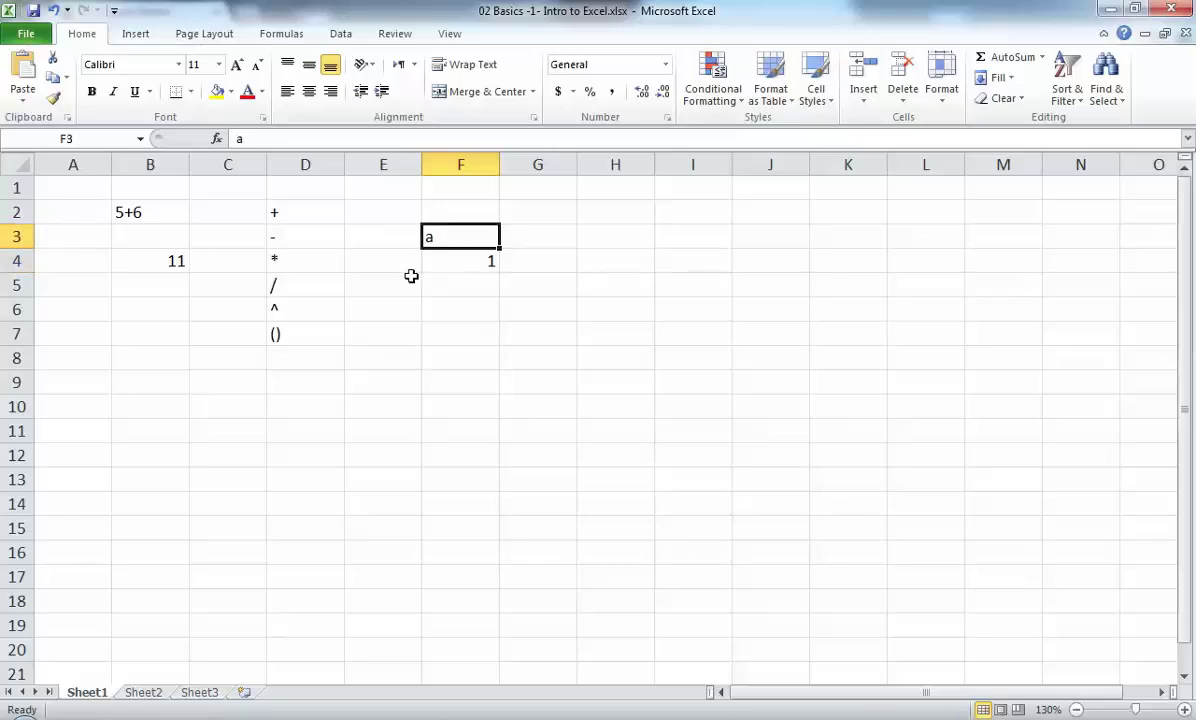
{"action": "left_click", "coordinate": [444, 282]}
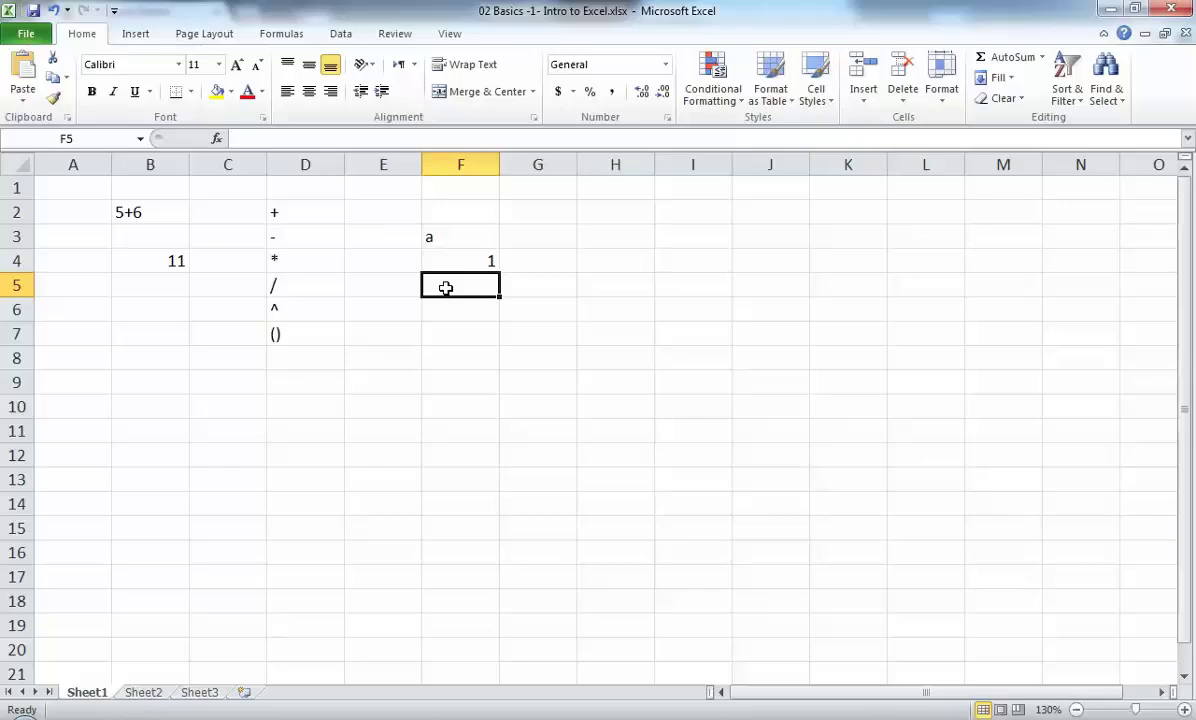
{"action": "type", "text": "1"}
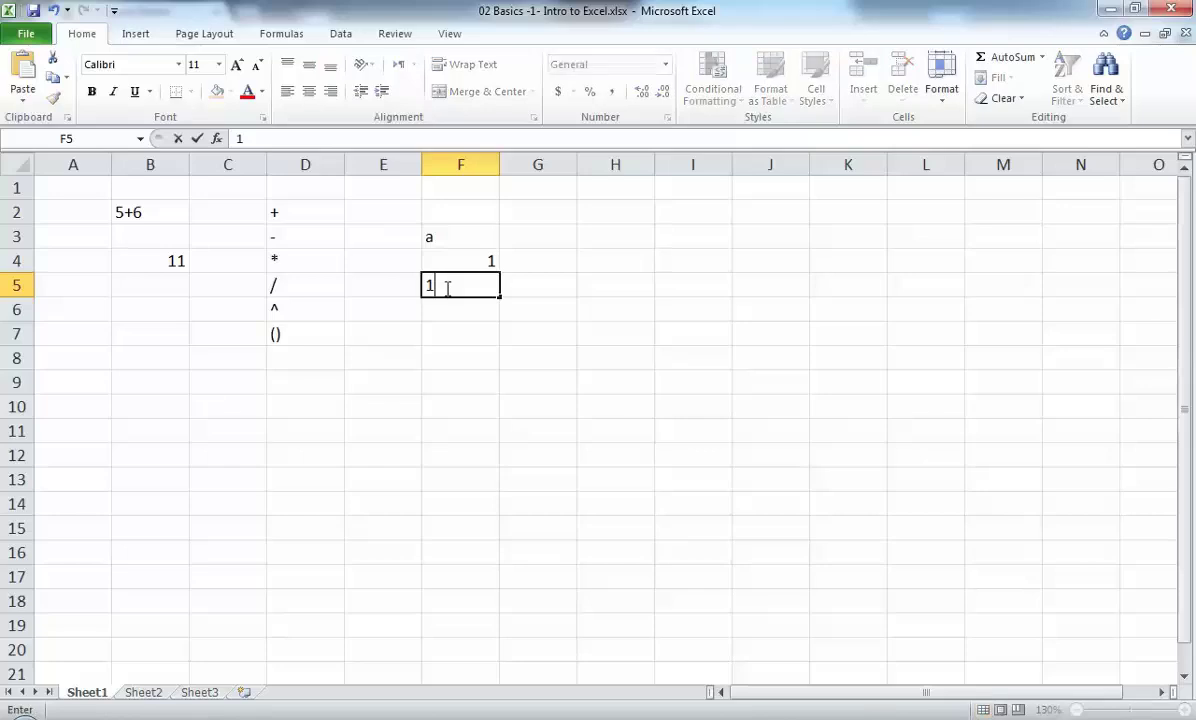
{"action": "type", "text": "o"}
{"action": "key", "text": "Return"}
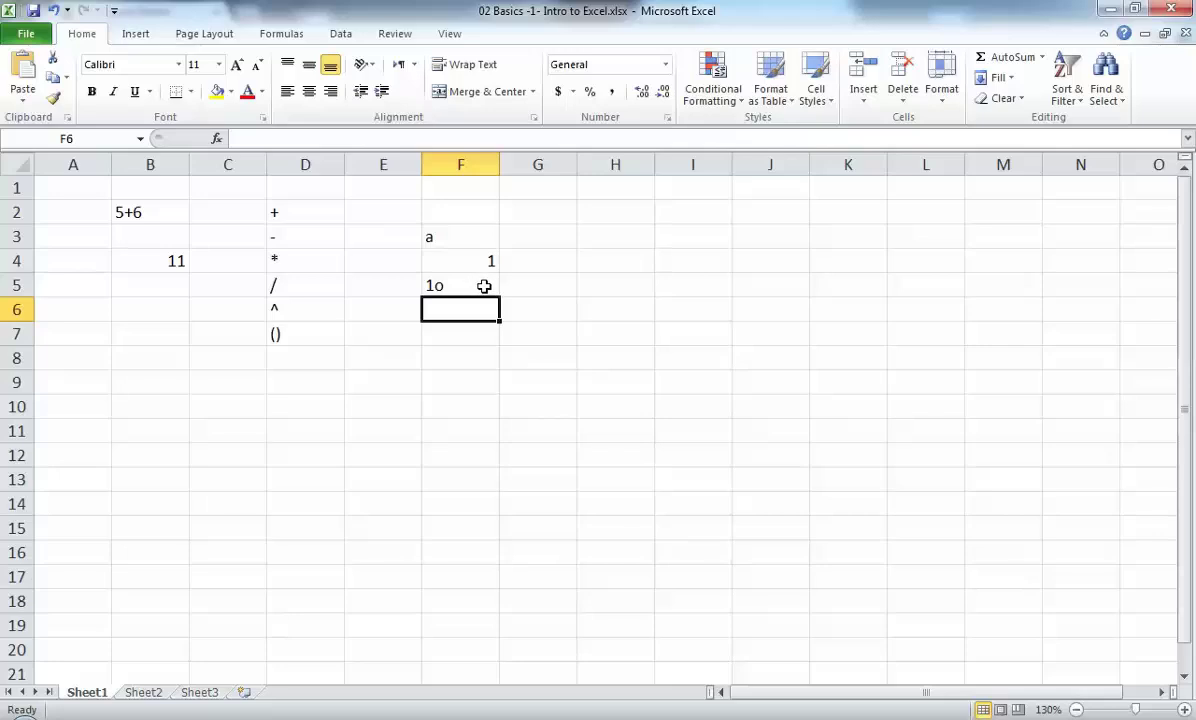
Step: Replace the content of cell F5 with the number 10
{"action": "left_click", "coordinate": [450, 283]}
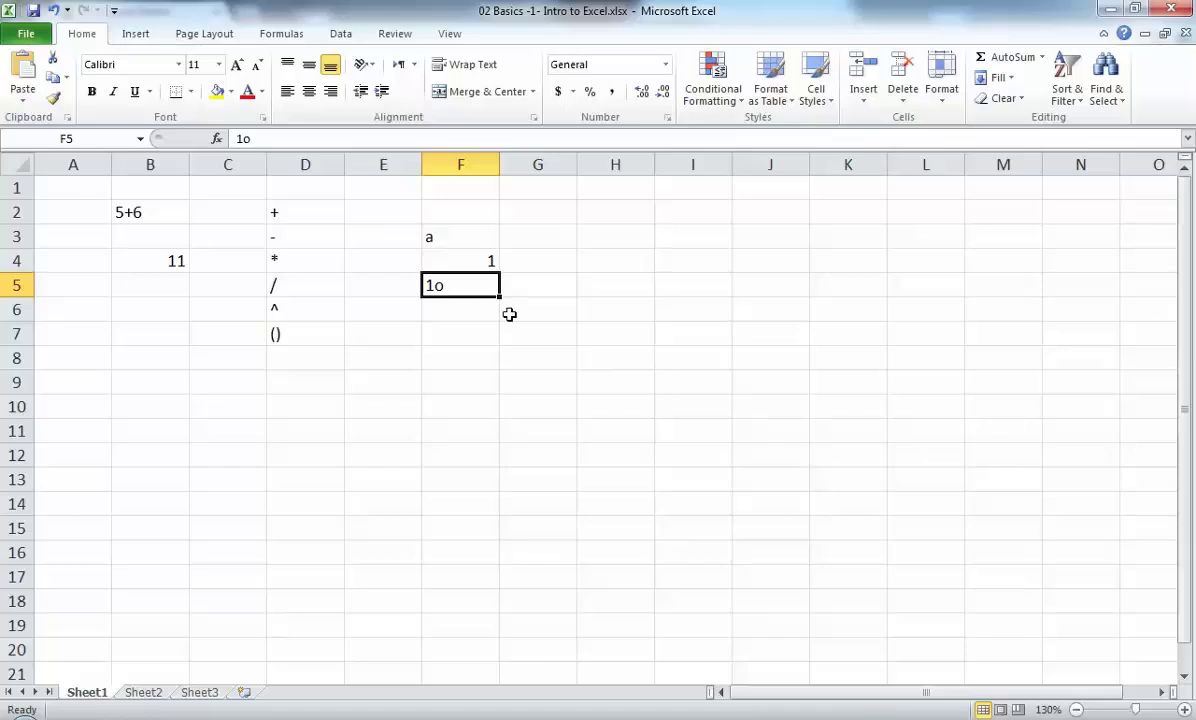
{"action": "type", "text": "10"}
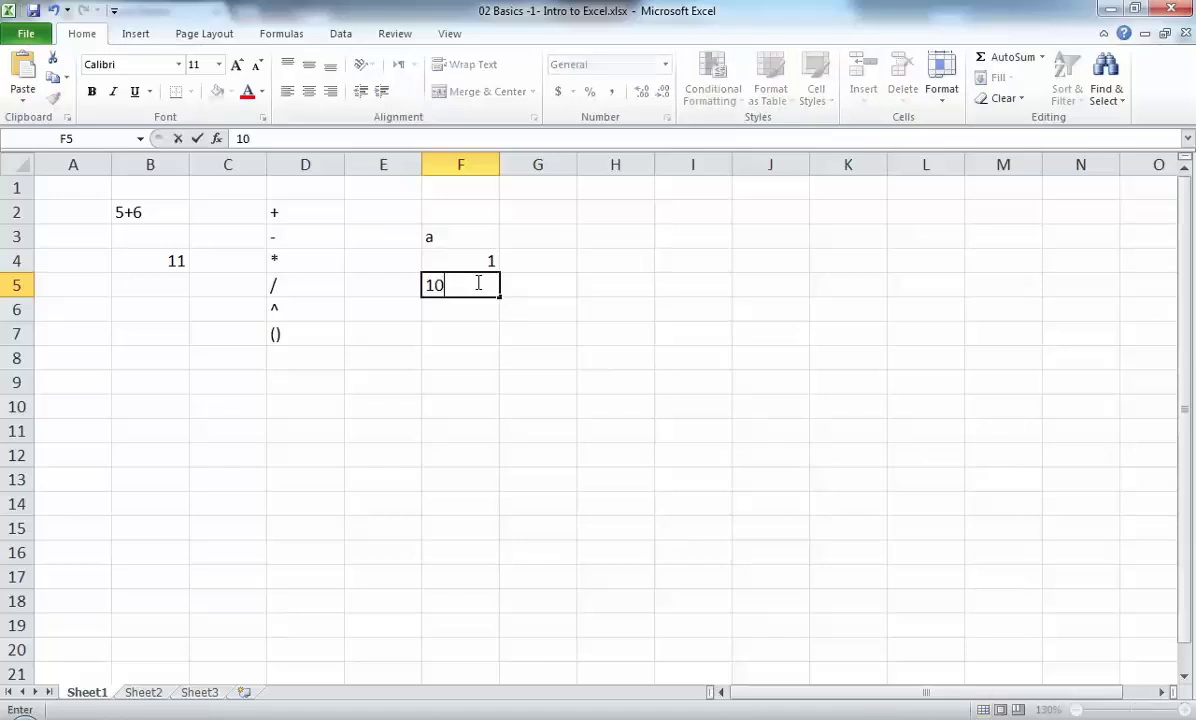
{"action": "key", "text": "Return"}
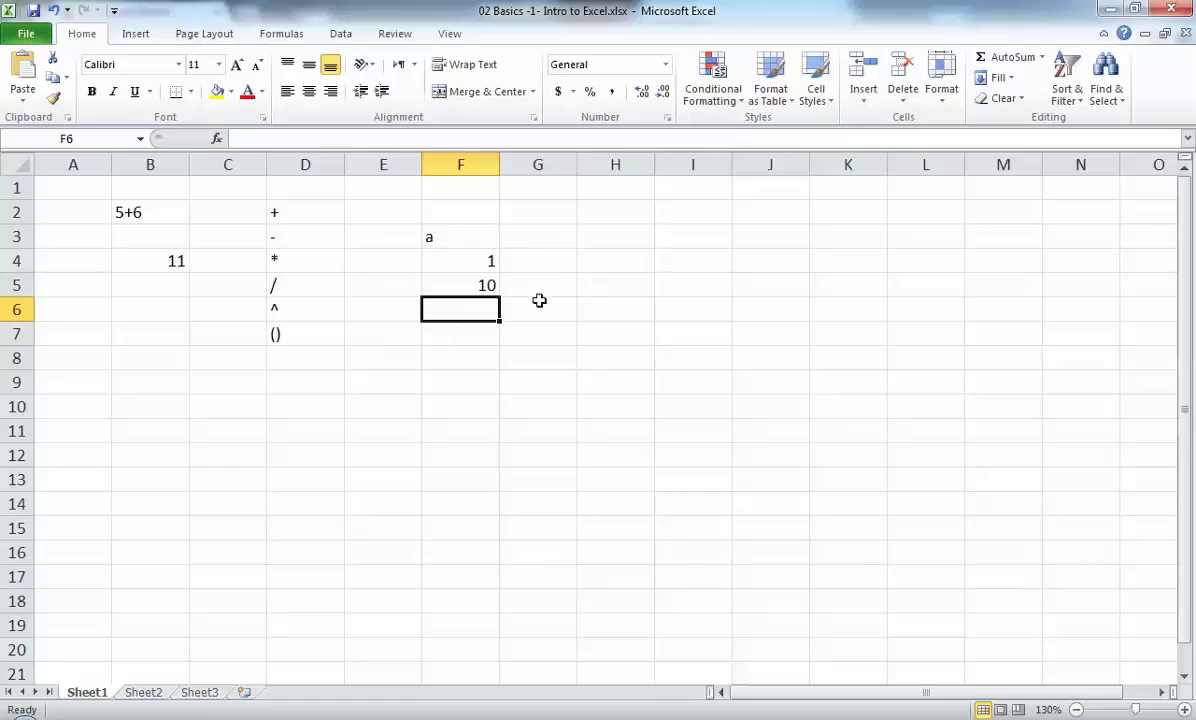
Step: Enter the text Density=1000 Kg/m3 in the single cell H3
{"action": "left_click", "coordinate": [608, 240]}
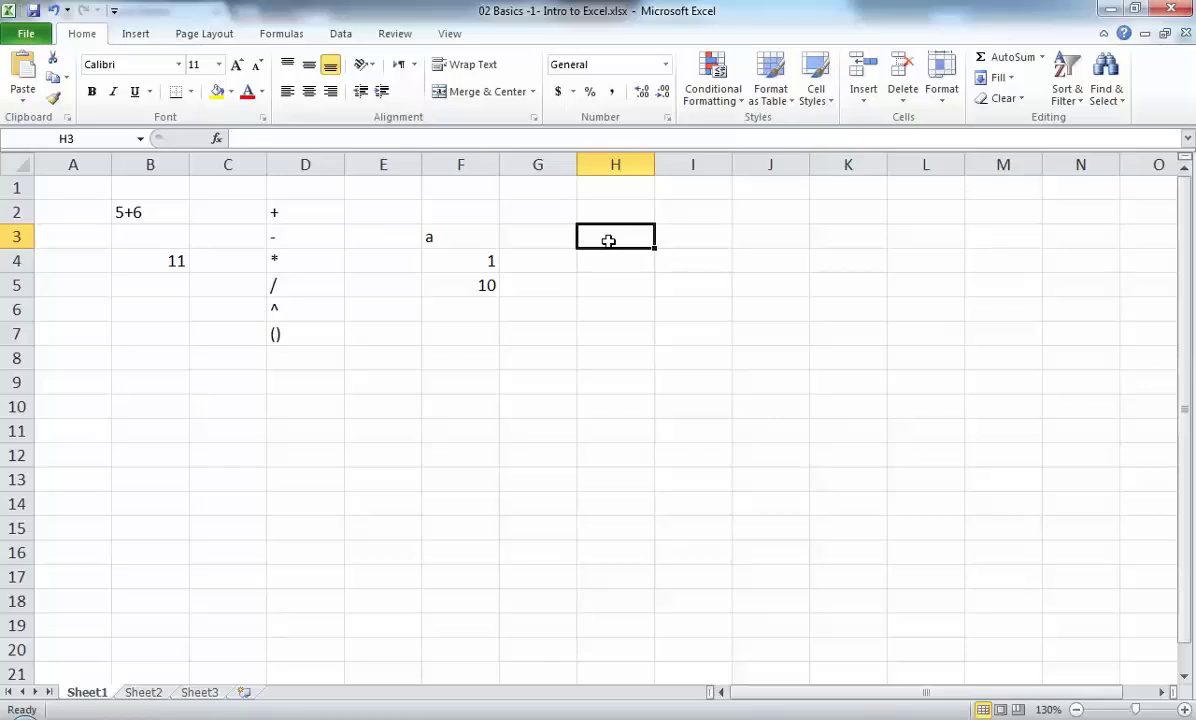
{"action": "type", "text": "d"}
{"action": "key", "text": "BackSpace"}
{"action": "type", "text": "Density"}
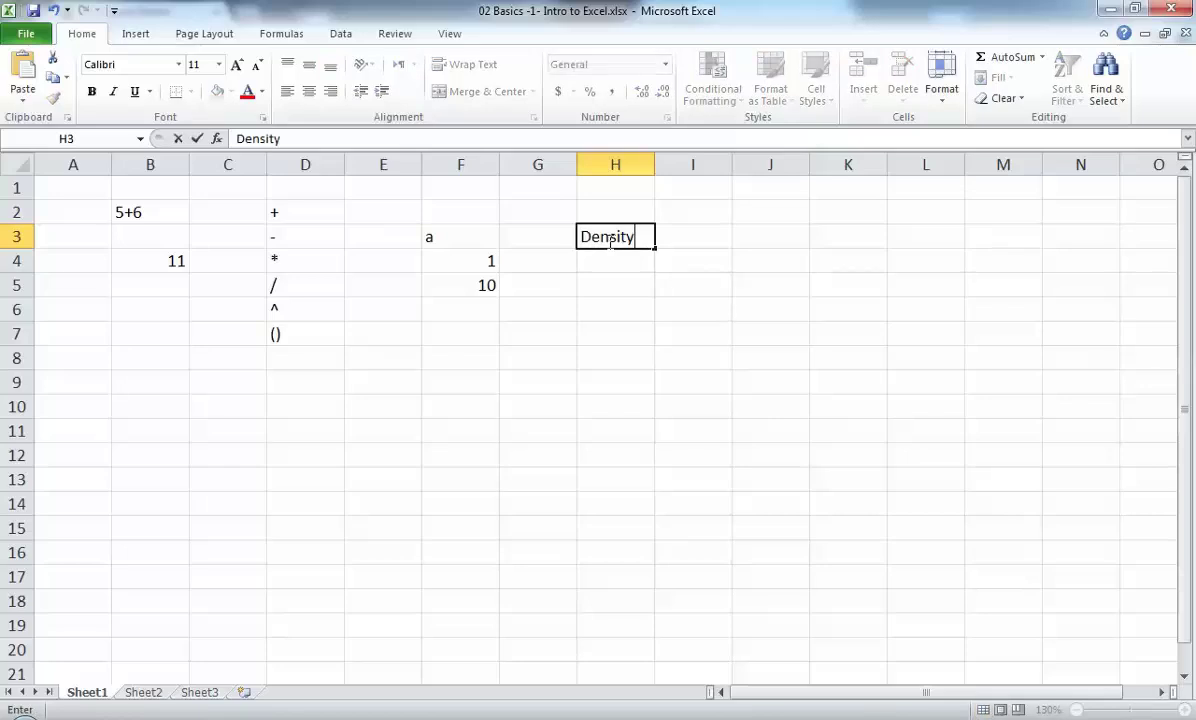
{"action": "type", "text": "=1000"}
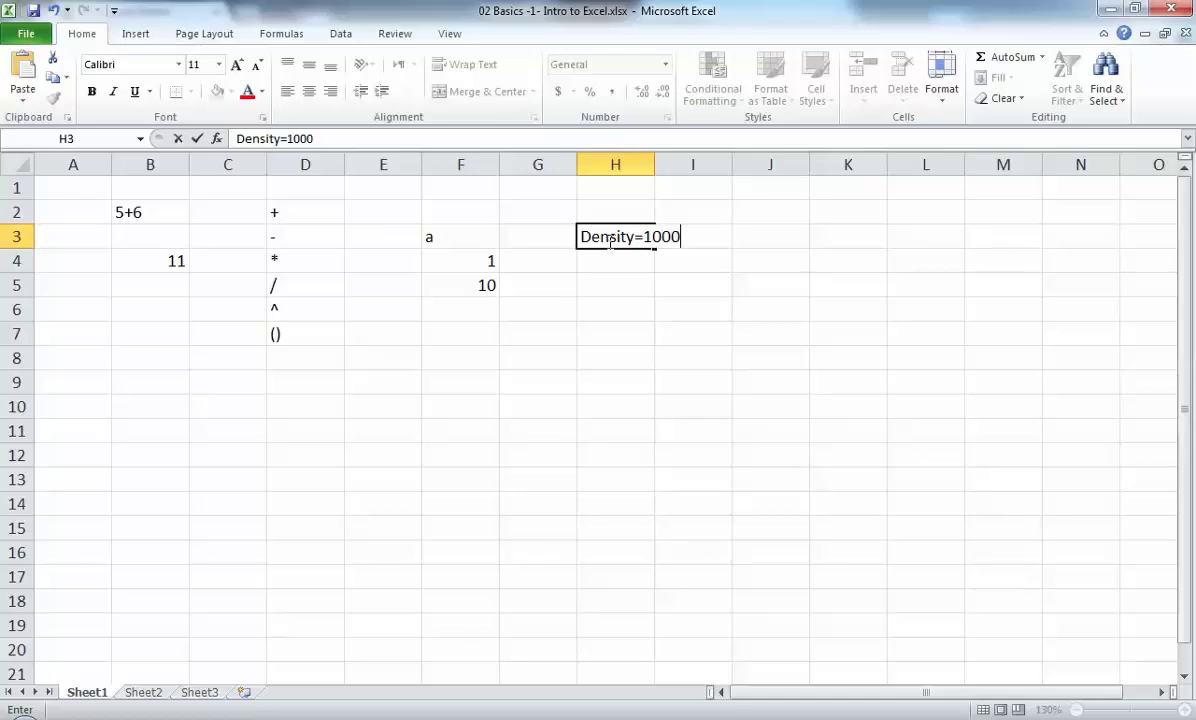
{"action": "type", "text": " Kg/m3"}
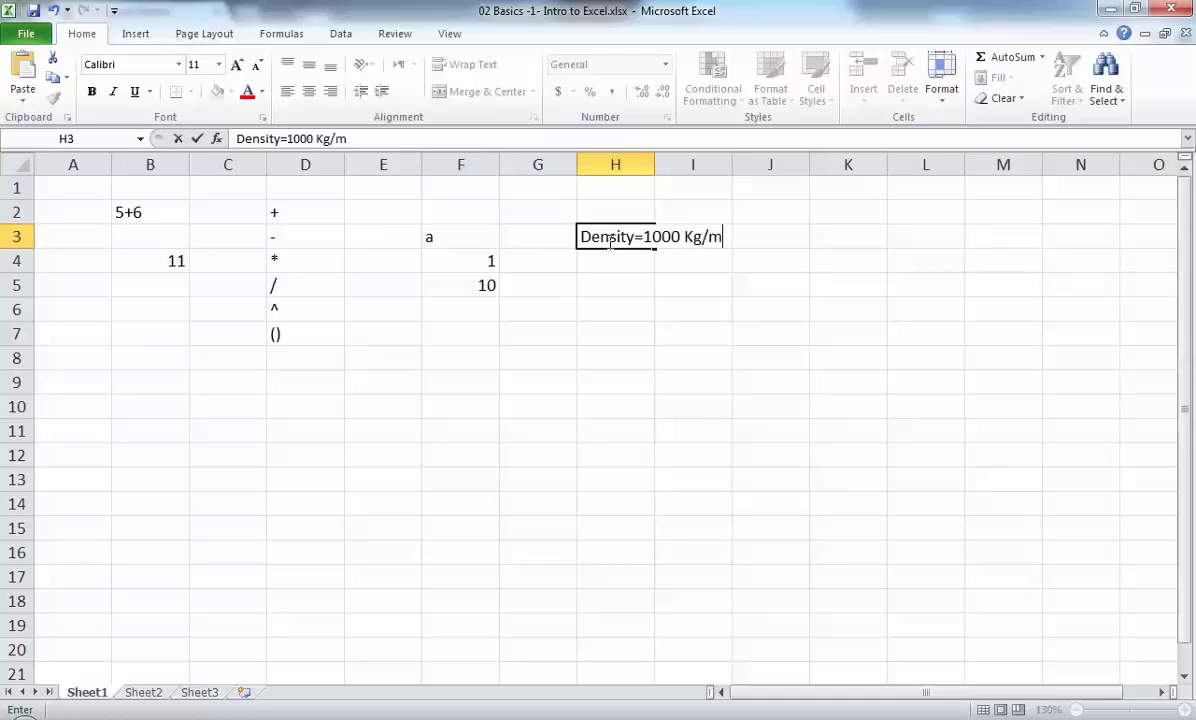
{"action": "key", "text": "Return"}
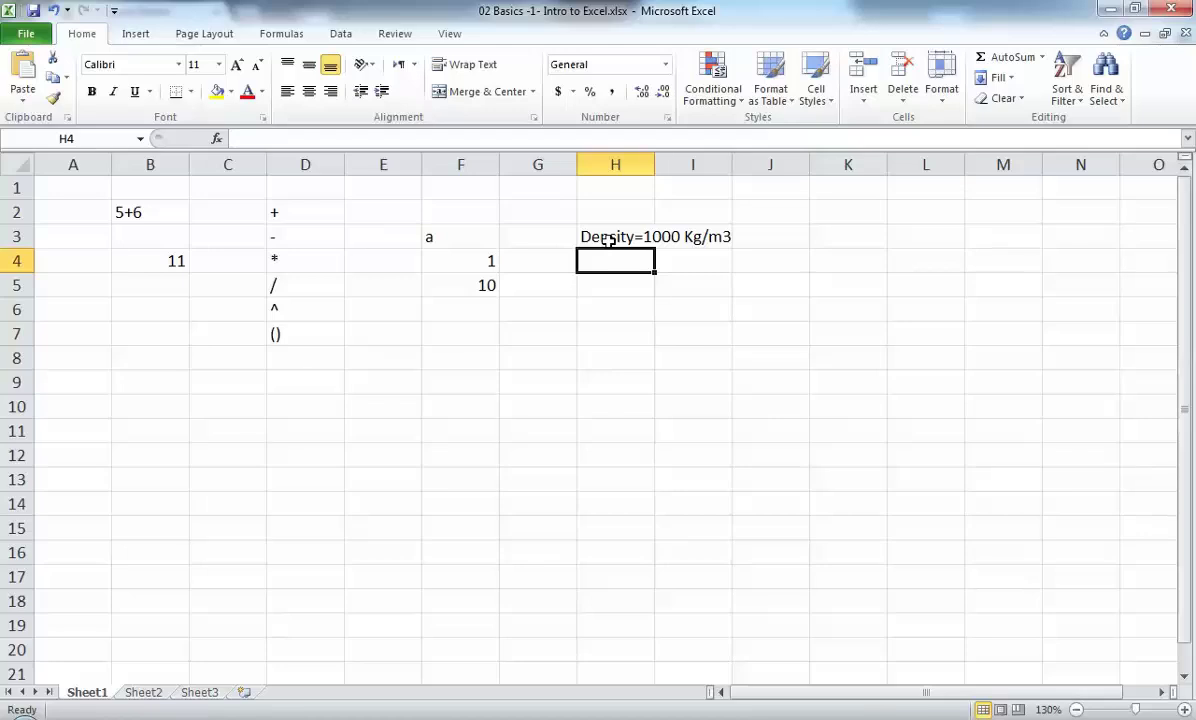
Step: Split the density entry across row 4, with Densty in H4, 1000 in I4 and Kg/m3 in J4
{"action": "type", "text": "Densti"}
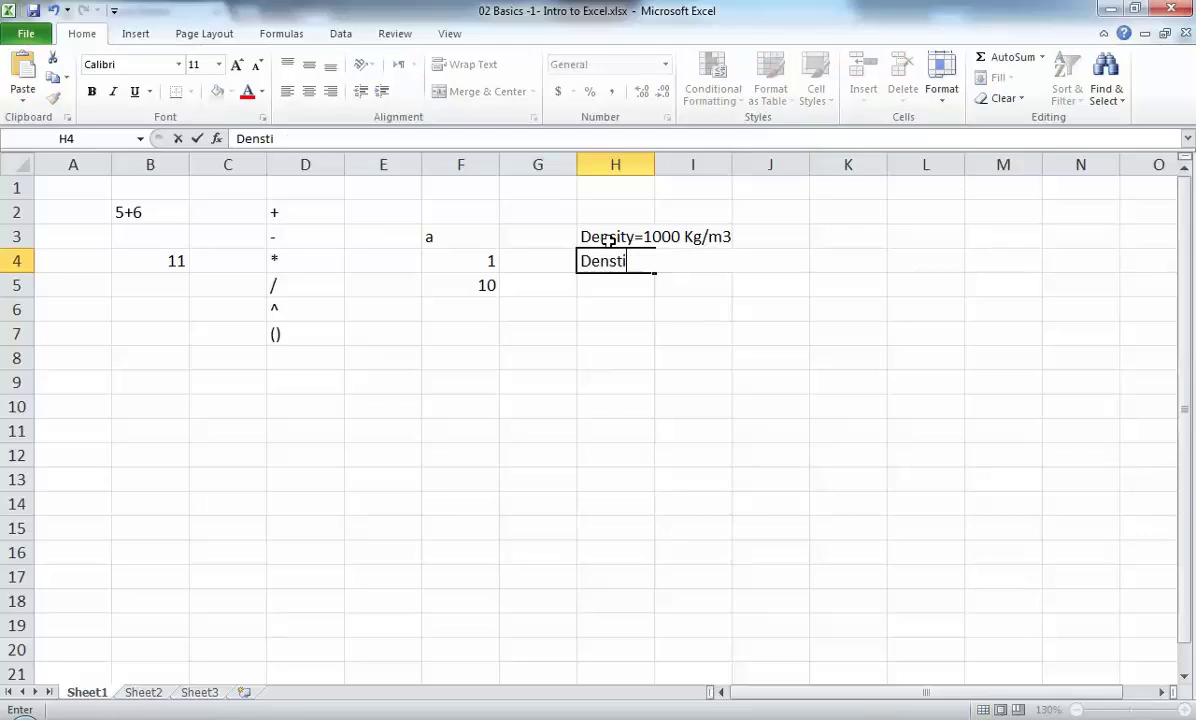
{"action": "key", "text": "BackSpace"}
{"action": "type", "text": "y"}
{"action": "key", "text": "Tab"}
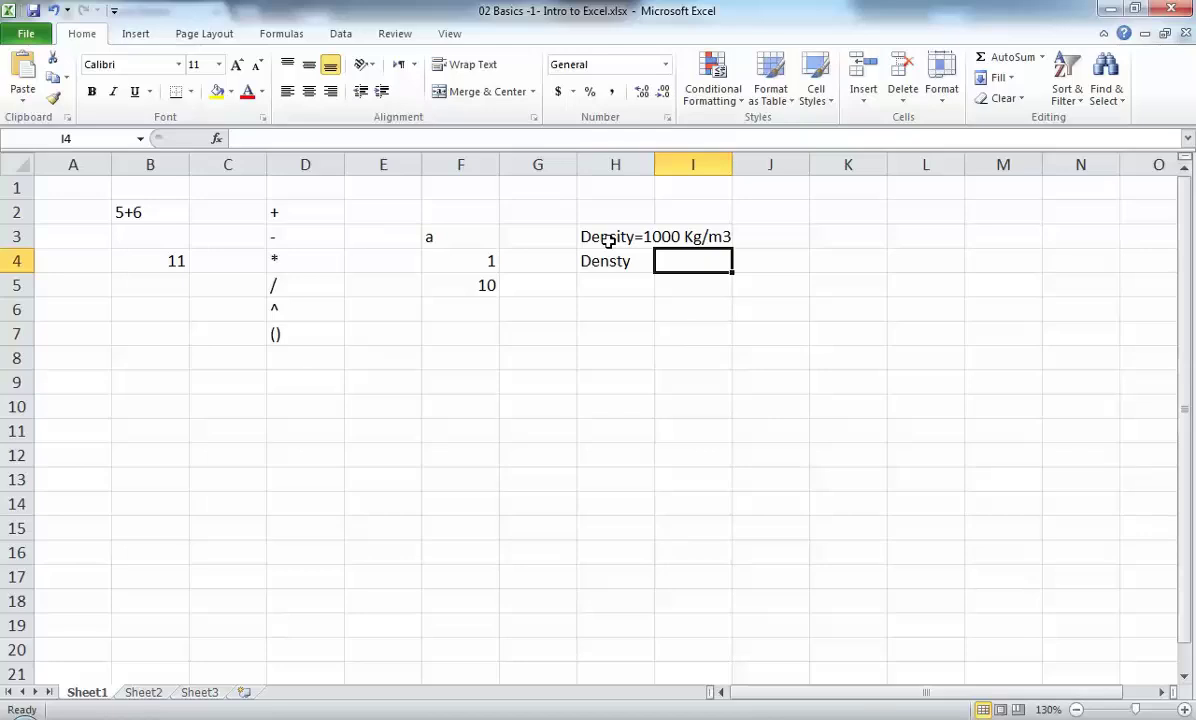
{"action": "type", "text": "1000"}
{"action": "key", "text": "Tab"}
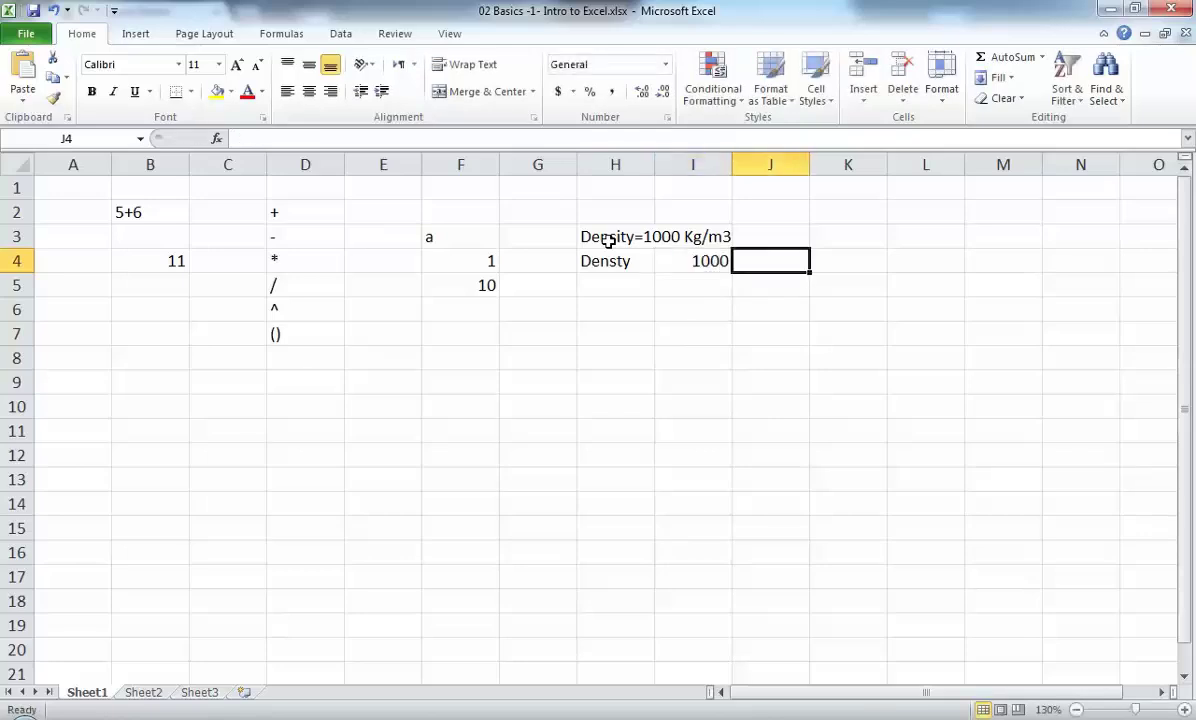
{"action": "type", "text": "Kg/m3"}
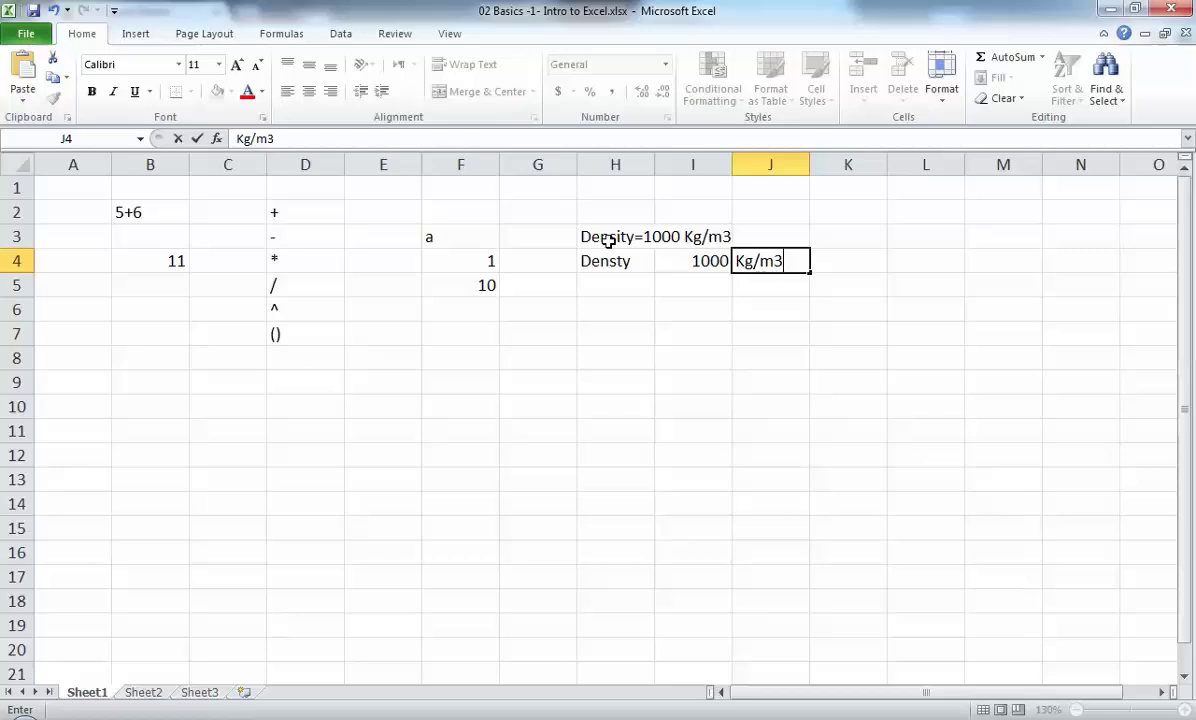
{"action": "key", "text": "Return"}
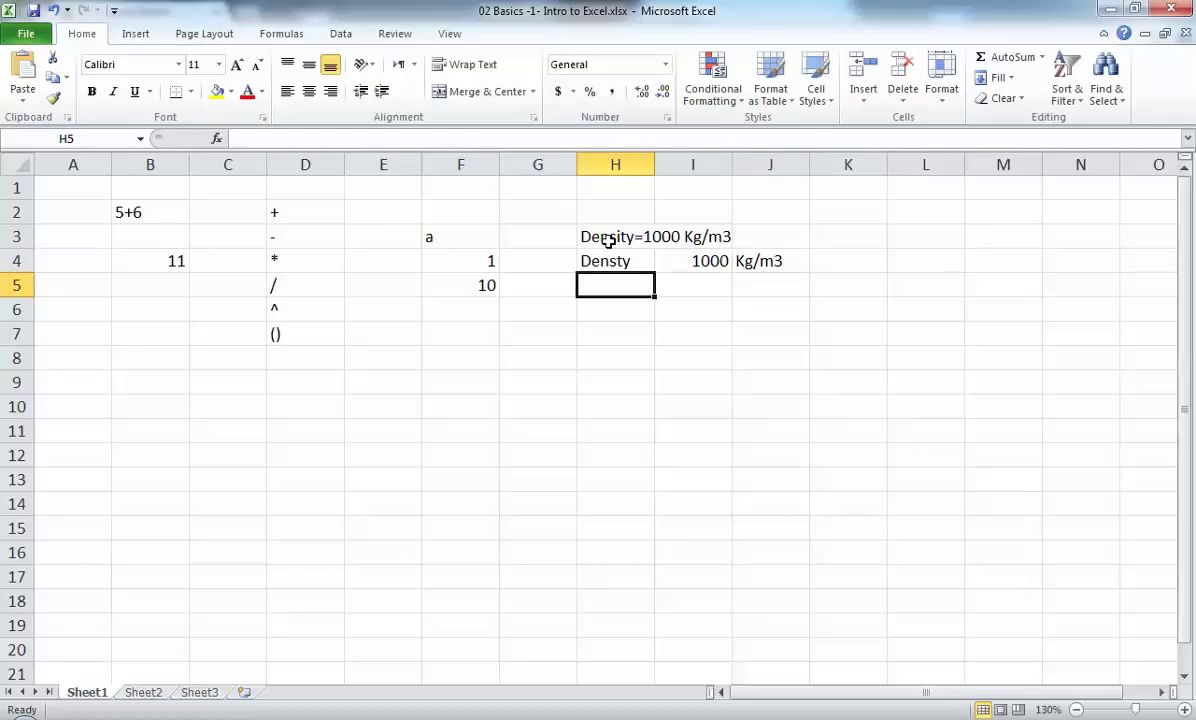
Step: Examine the separate contents of the value cell I4, the label cell H4 and the unit cell J4
{"action": "left_click", "coordinate": [702, 261]}
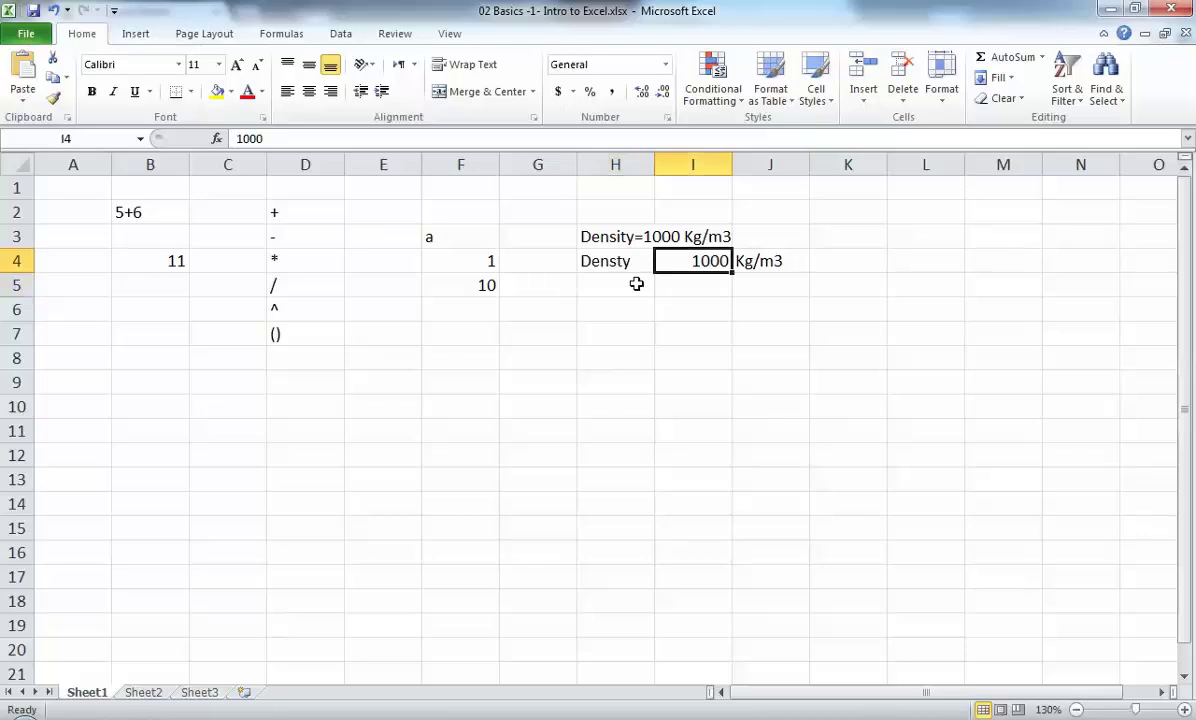
{"action": "left_click", "coordinate": [618, 262]}
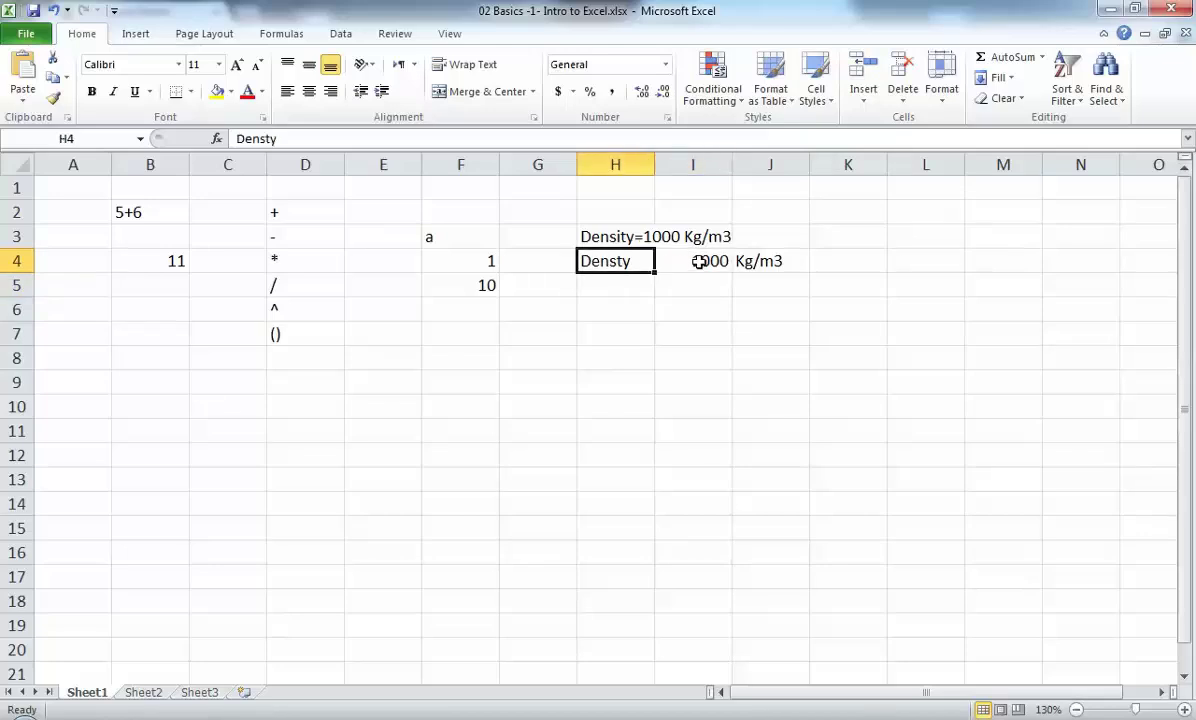
{"action": "left_click", "coordinate": [759, 263]}
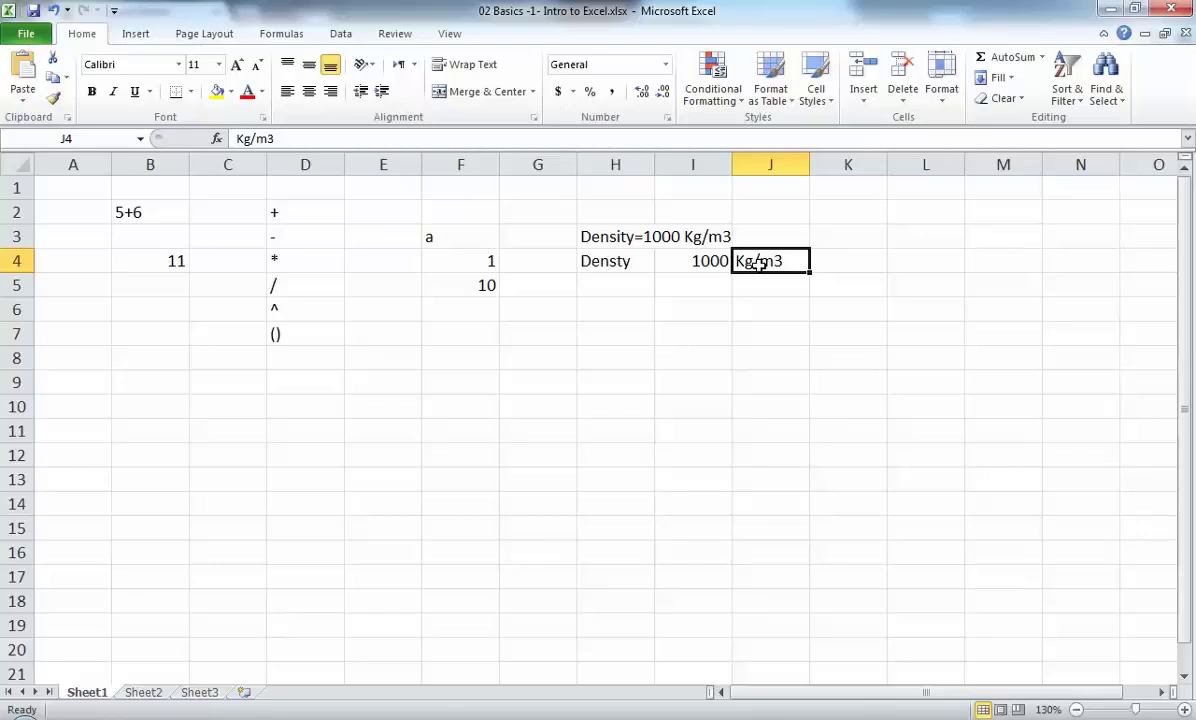
{"action": "key", "text": "Down"}
{"action": "key", "text": "Down"}
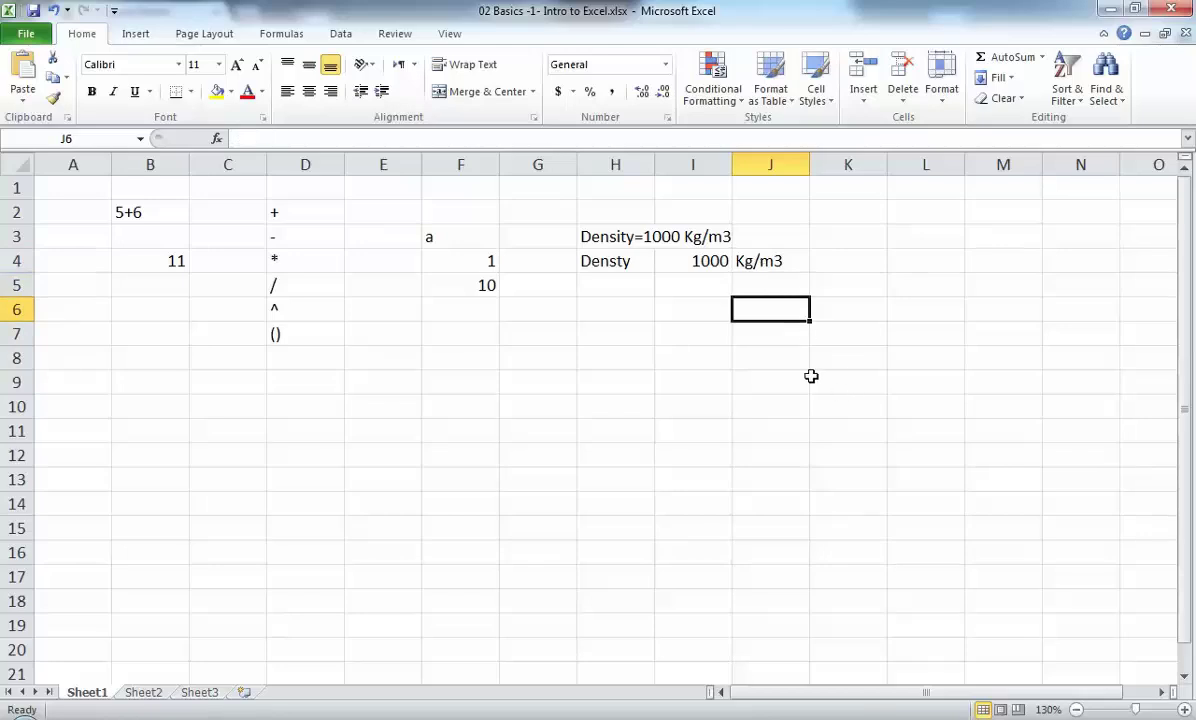
{"action": "key", "text": "Up"}
{"action": "key", "text": "Up"}
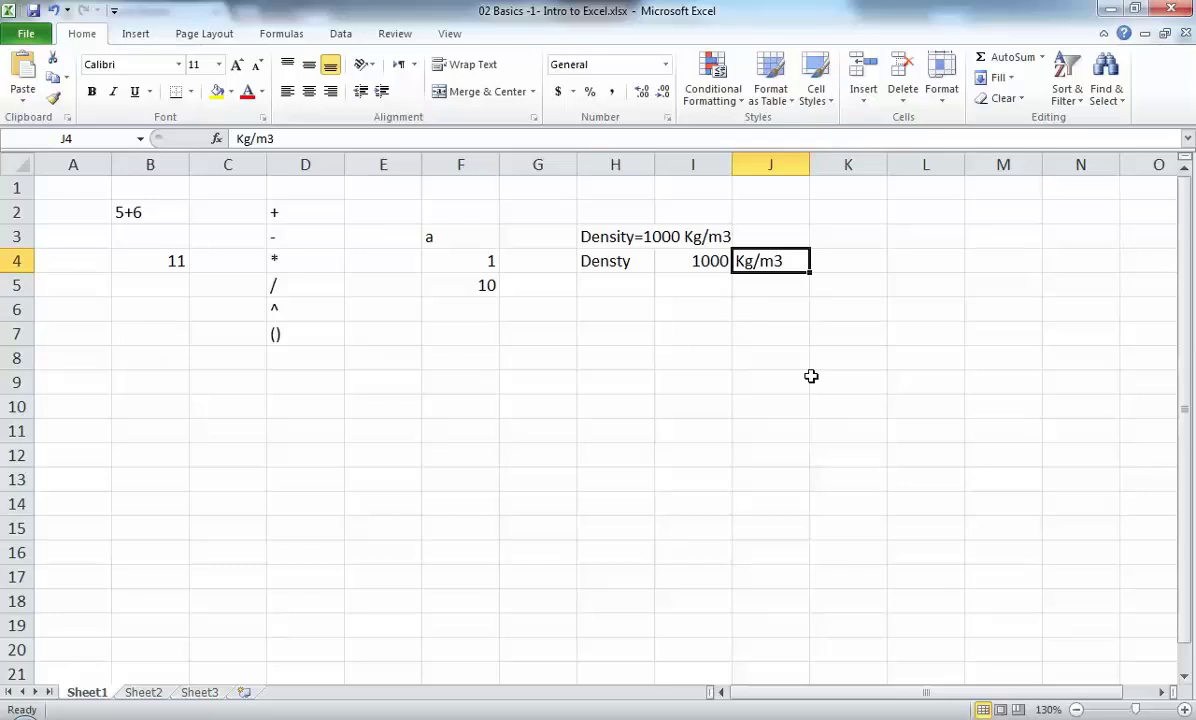
Step: Format the 3 in the Kg/m3 unit in cell J4 as superscript
{"action": "double_click", "coordinate": [778, 258]}
{"action": "left_click_drag", "start_coordinate": [775, 259], "coordinate": [783, 260]}
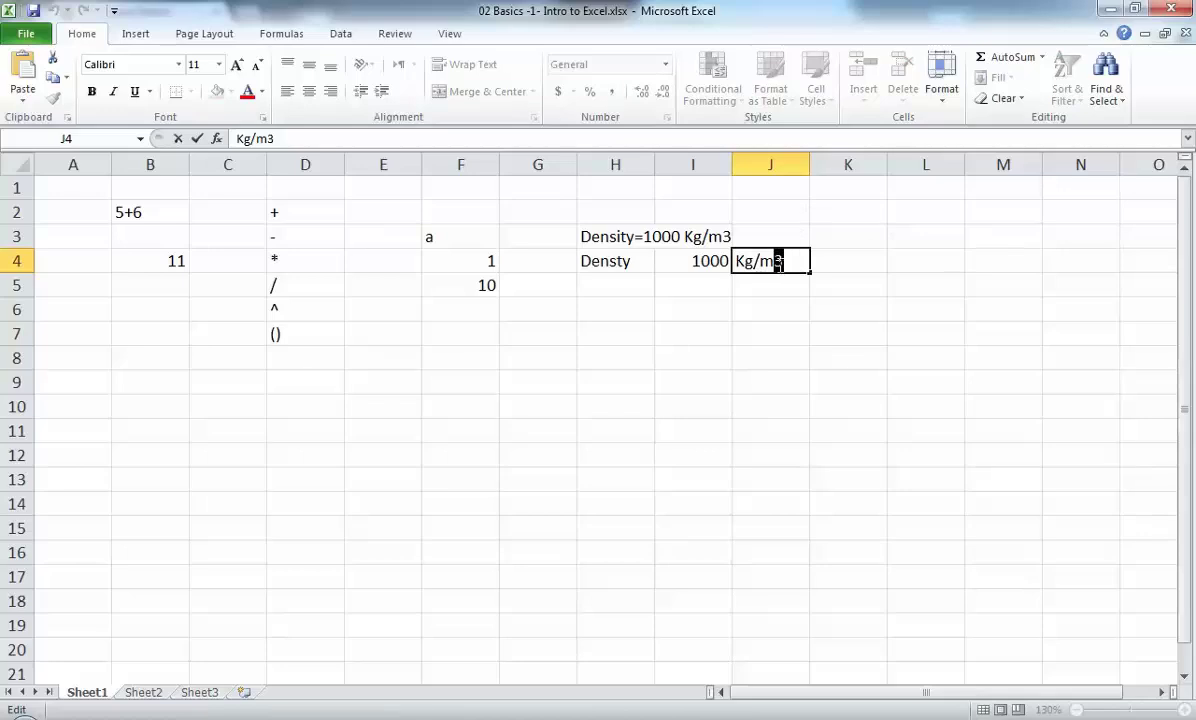
{"action": "right_click", "coordinate": [778, 261]}
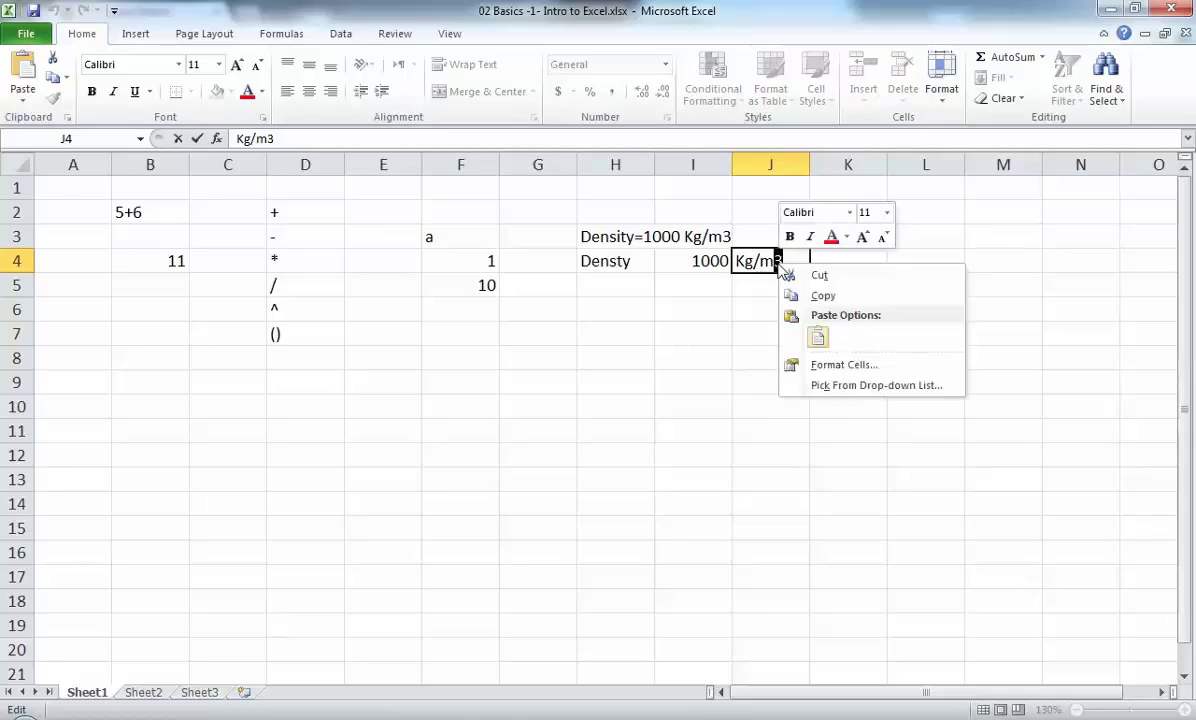
{"action": "left_click", "coordinate": [815, 364]}
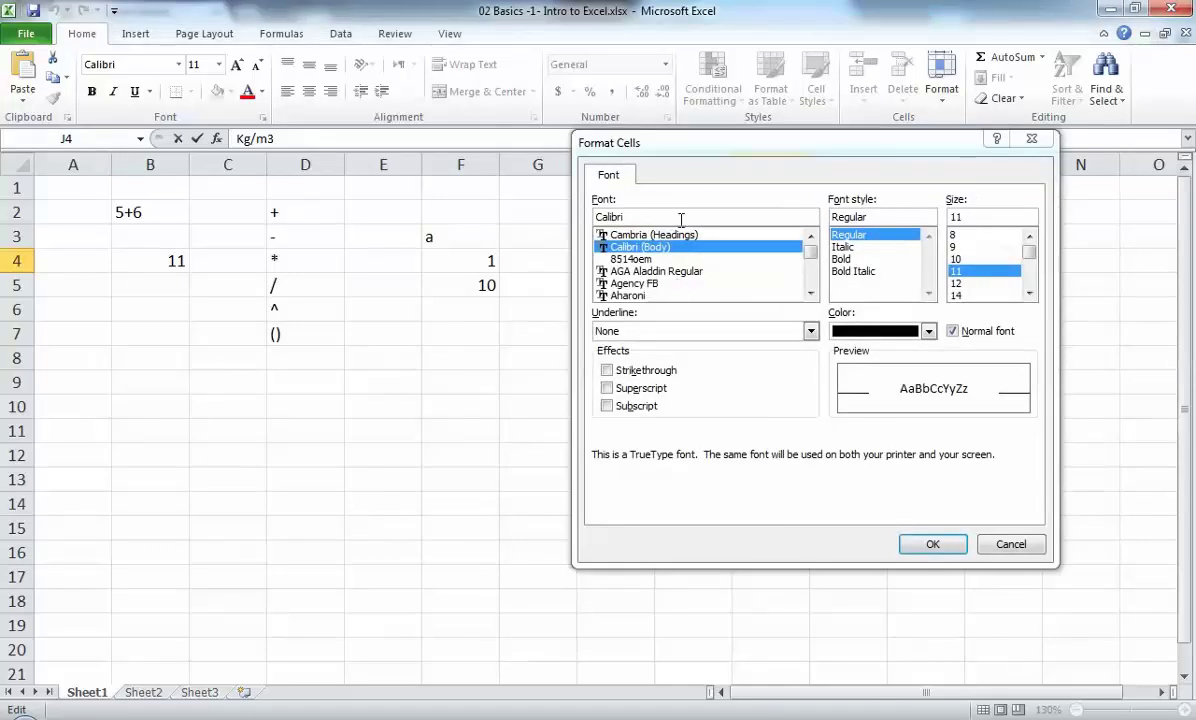
{"action": "left_click_drag", "start_coordinate": [677, 147], "coordinate": [511, 291]}
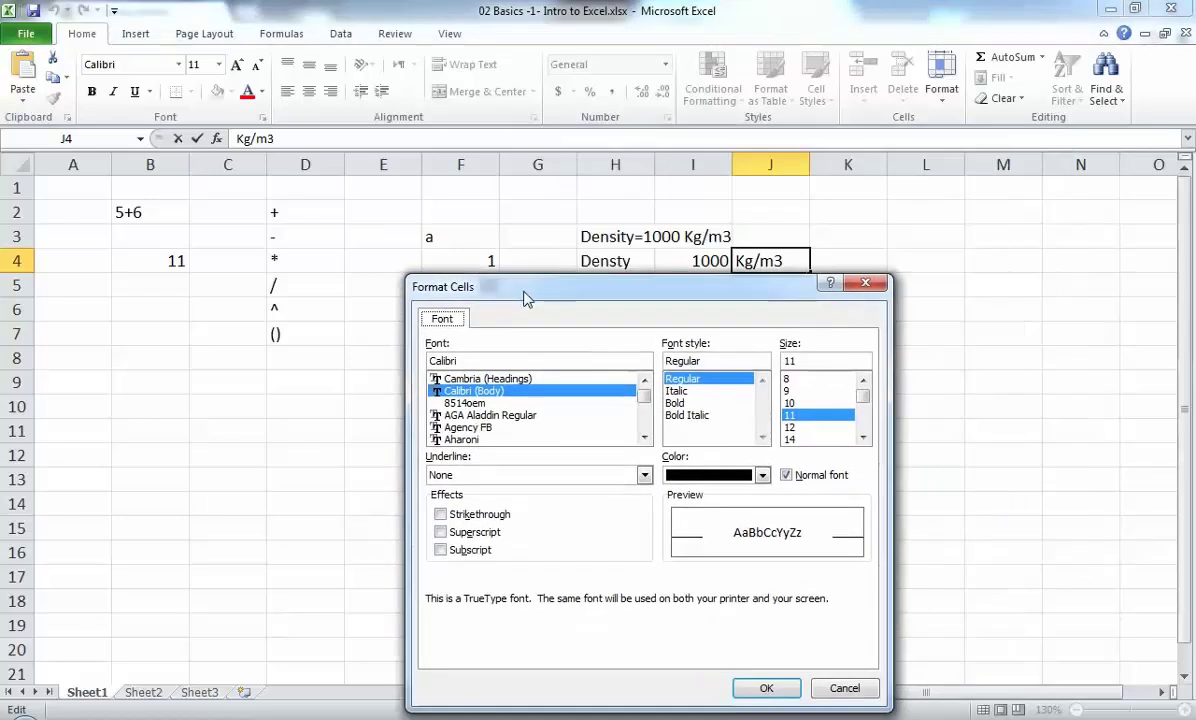
{"action": "left_click", "coordinate": [468, 532]}
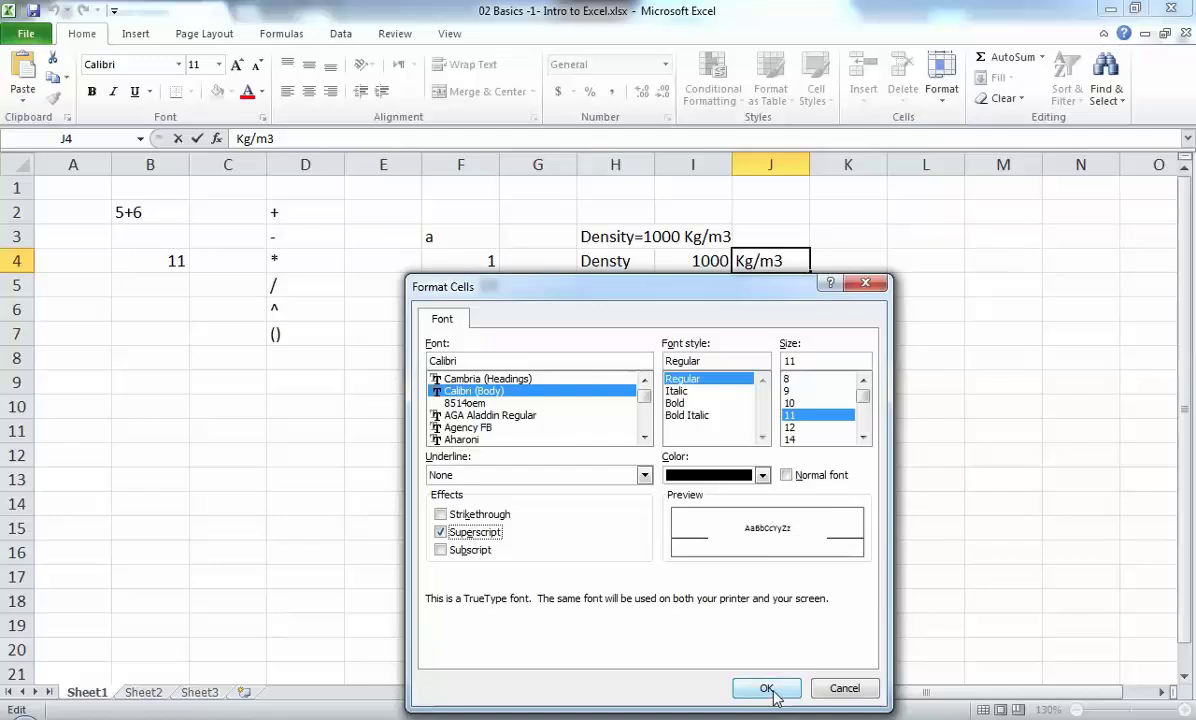
{"action": "left_click", "coordinate": [767, 688]}
{"action": "key", "text": "Return"}
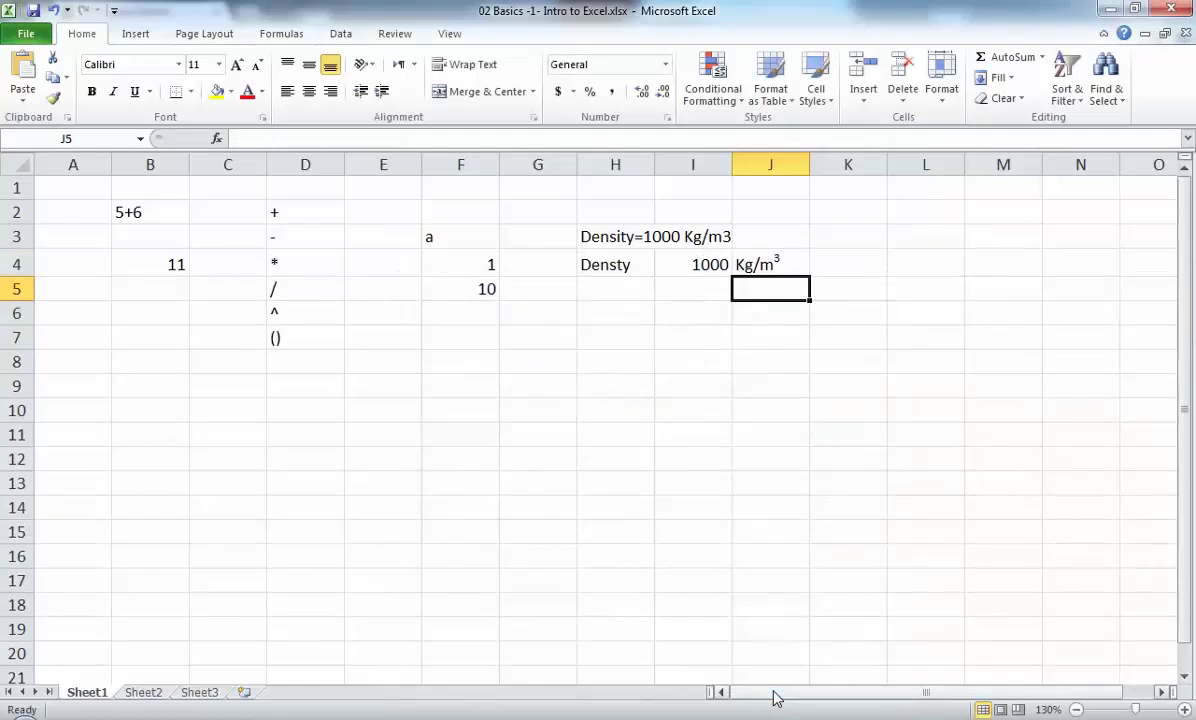
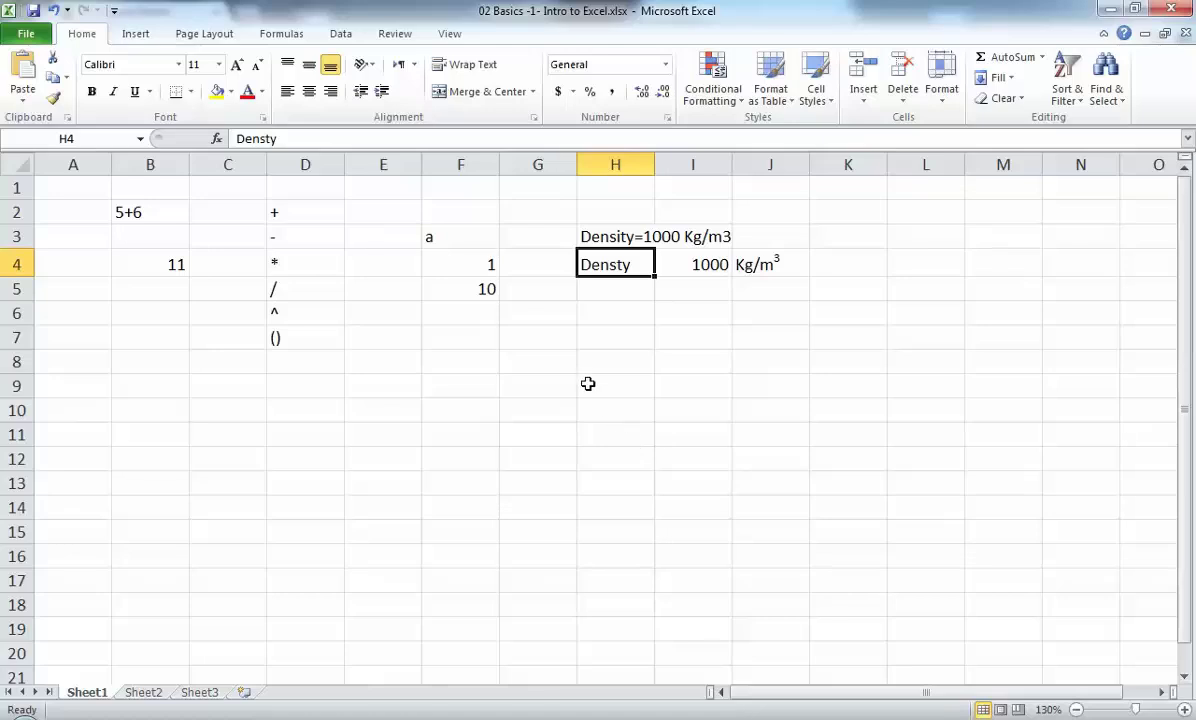
Step: Insert the Greek letter ρ from the Symbol font at the end of the label in cell H4
{"action": "left_click", "coordinate": [134, 34]}
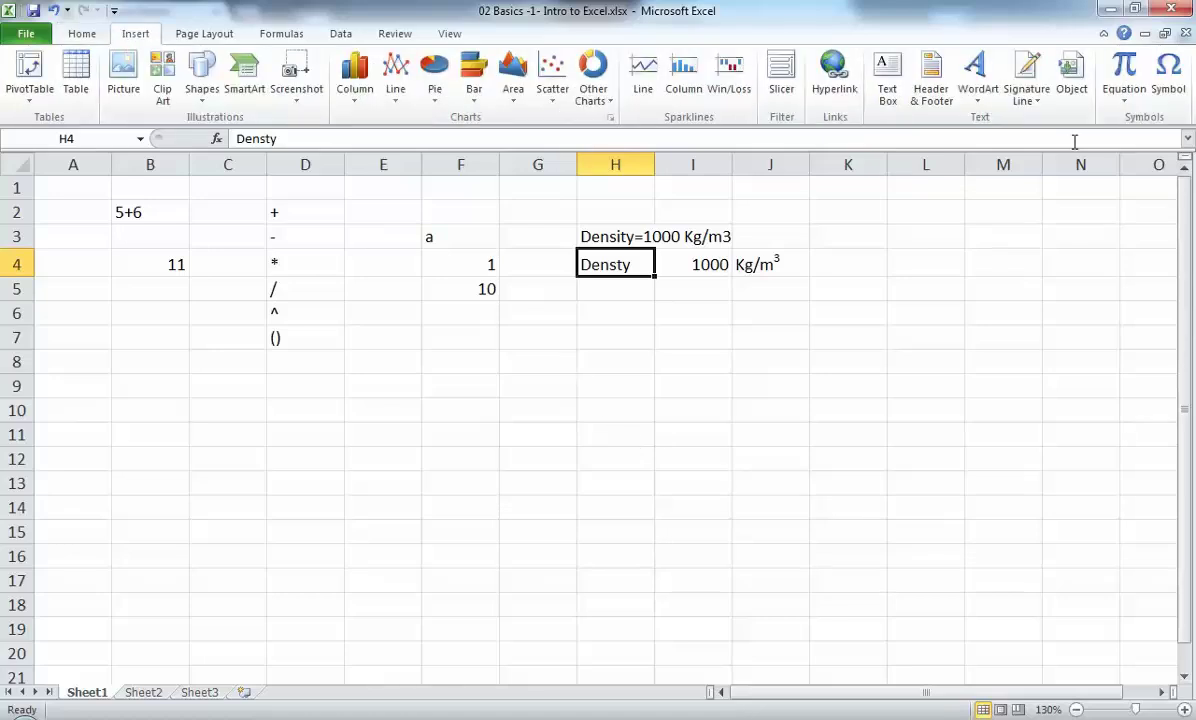
{"action": "left_click", "coordinate": [1170, 74]}
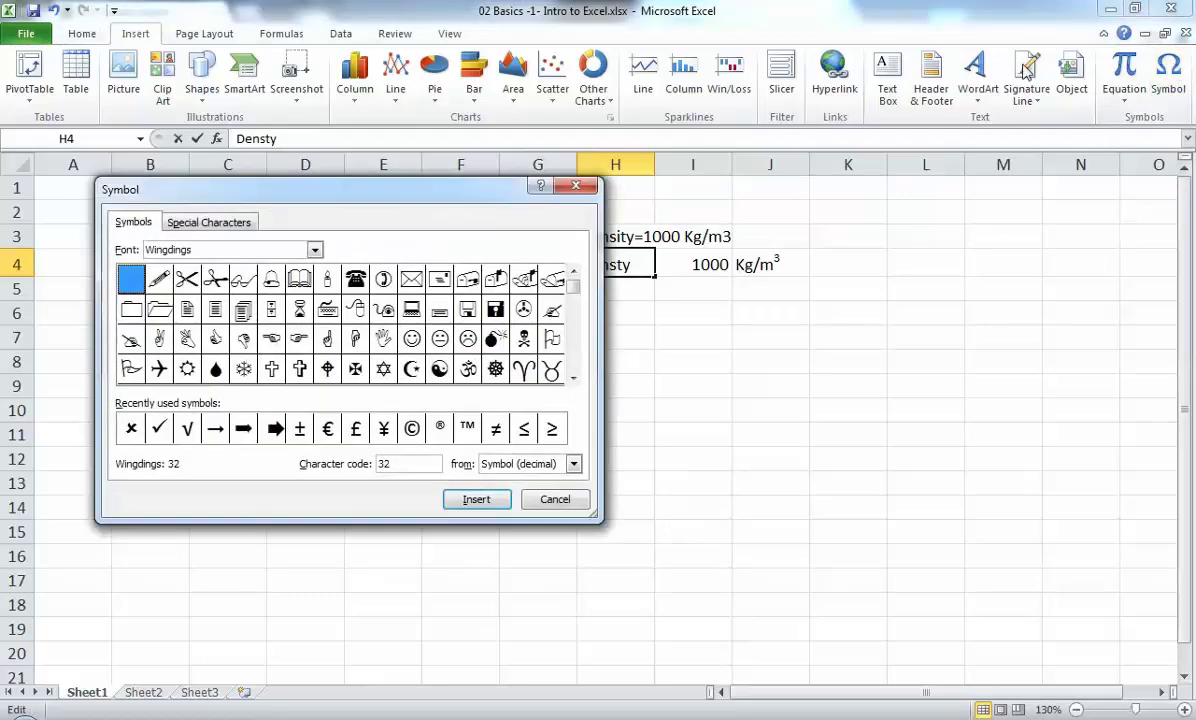
{"action": "left_click", "coordinate": [310, 250]}
{"action": "left_click", "coordinate": [313, 250]}
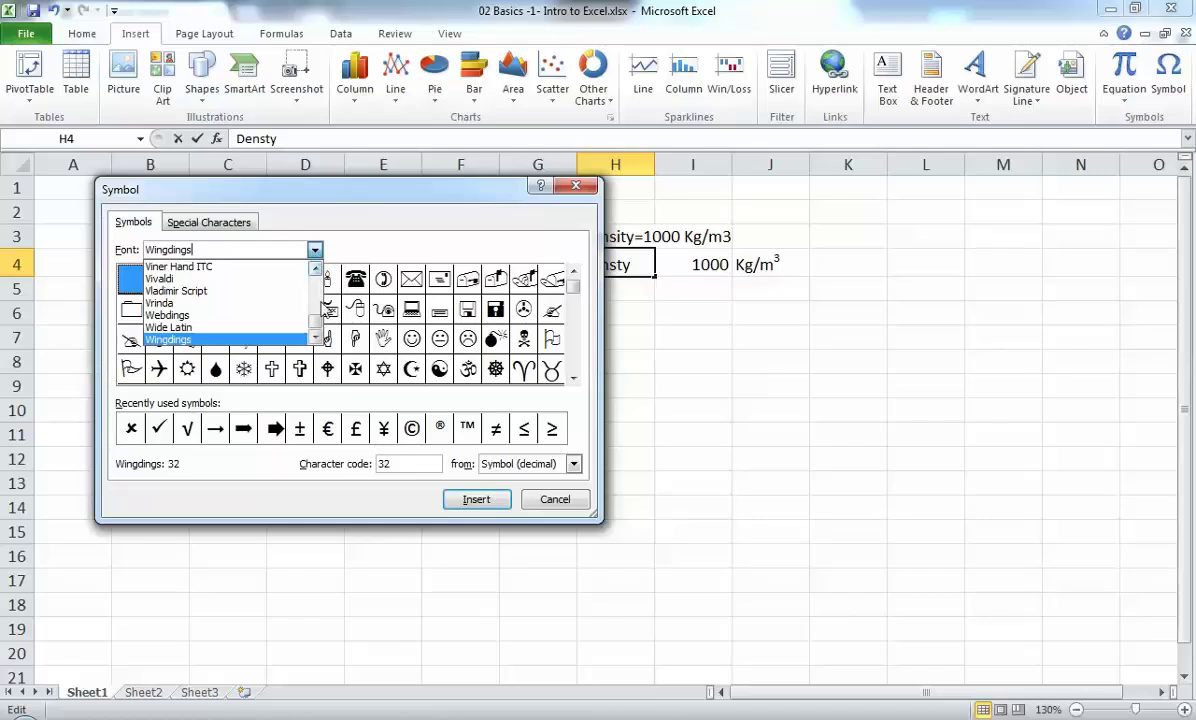
{"action": "left_click", "coordinate": [316, 305]}
{"action": "left_click_drag", "start_coordinate": [318, 310], "coordinate": [318, 326]}
{"action": "scroll", "coordinate": [256, 272], "scroll_direction": "up", "scroll_amount": 2}
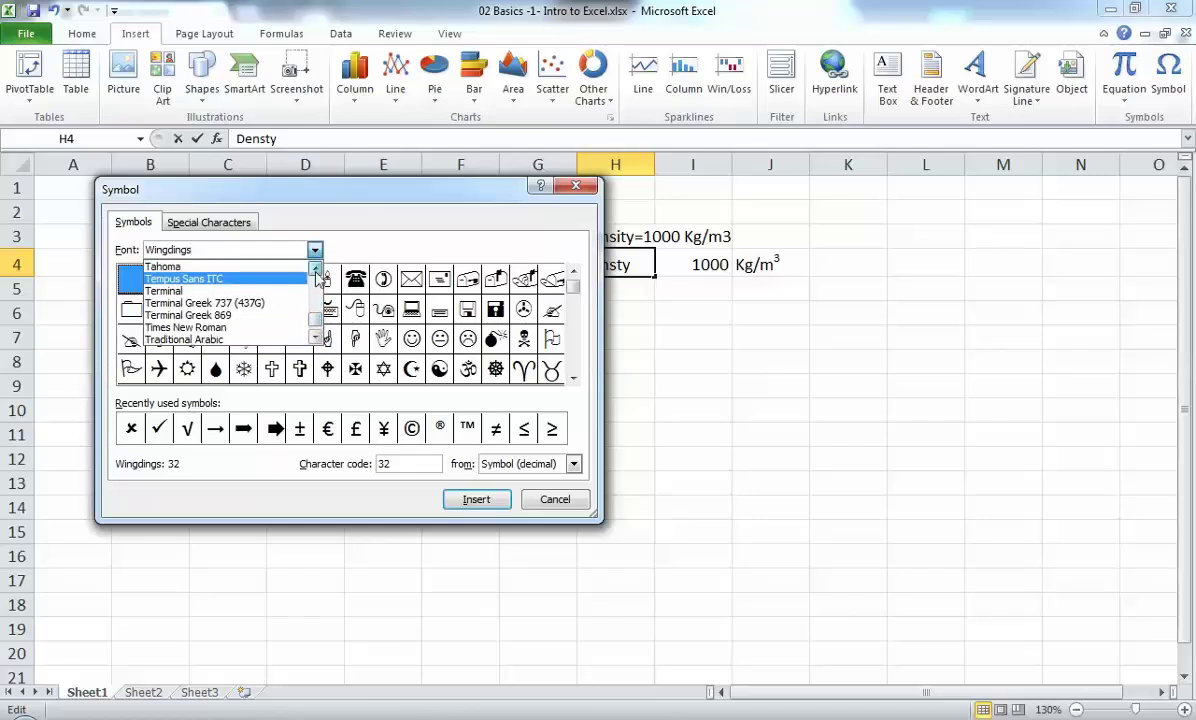
{"action": "scroll", "coordinate": [256, 272], "scroll_direction": "up", "scroll_amount": 1}
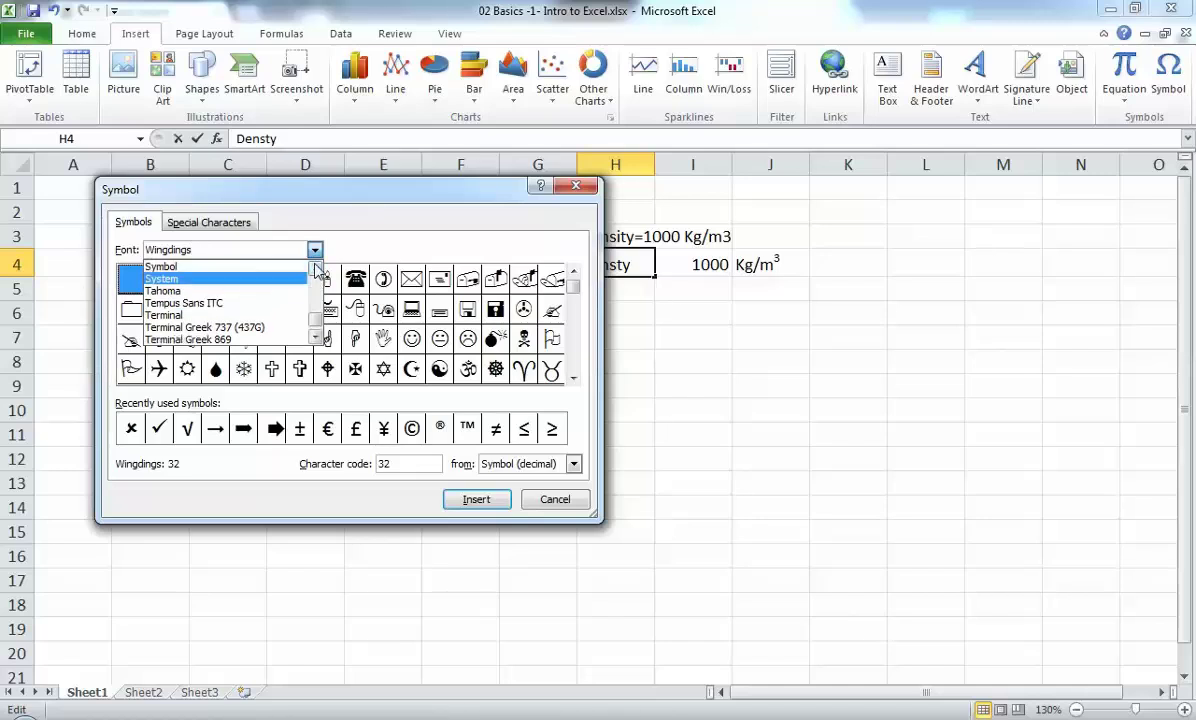
{"action": "left_click", "coordinate": [240, 266]}
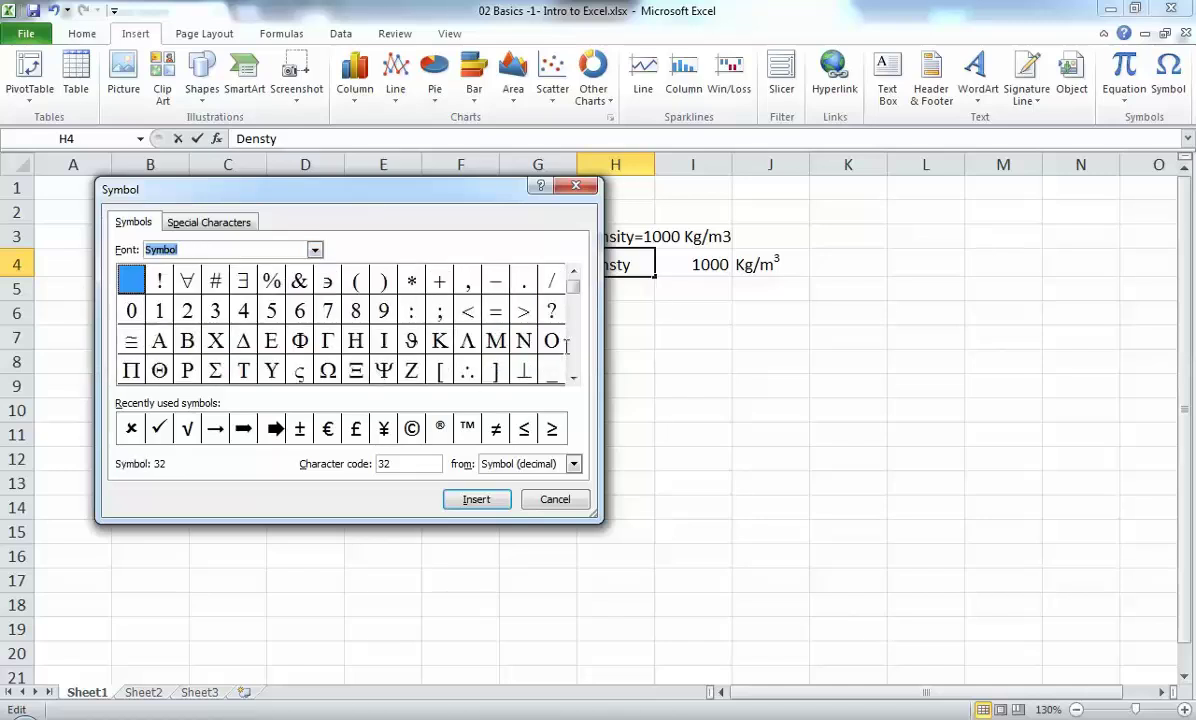
{"action": "left_click_drag", "start_coordinate": [576, 298], "coordinate": [576, 310]}
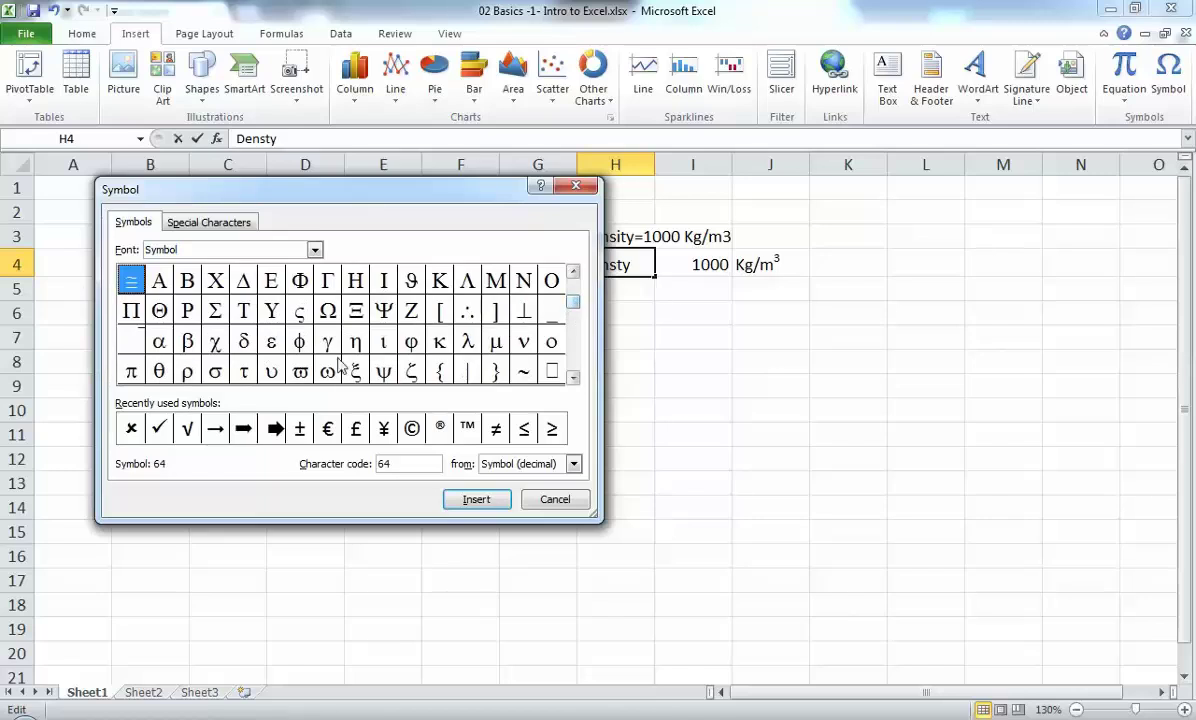
{"action": "double_click", "coordinate": [187, 372]}
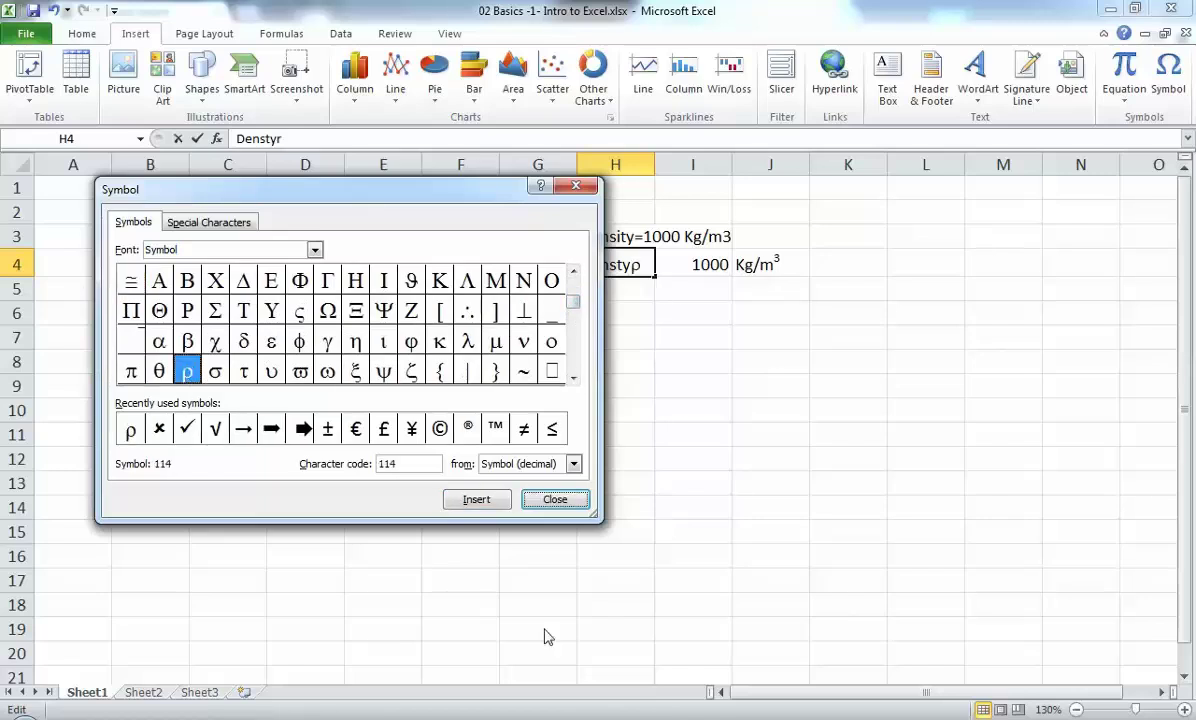
{"action": "left_click", "coordinate": [548, 499]}
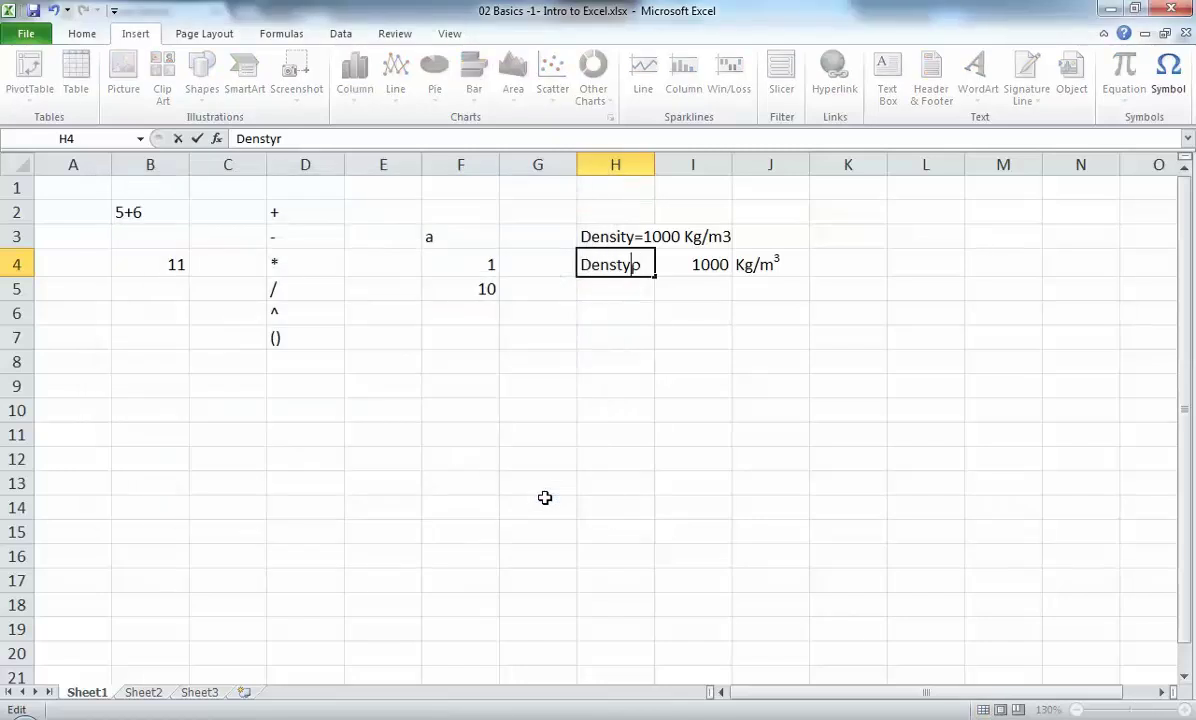
Step: Delete the word before ρ in cell H4 so that only the symbol is left as the label
{"action": "key", "text": "Left"}
{"action": "key", "text": "BackSpace"}
{"action": "key", "text": "shift+Right"}
{"action": "key", "text": "Left"}
{"action": "key", "text": "BackSpace"}
{"action": "key", "text": "BackSpace"}
{"action": "key", "text": "BackSpace"}
{"action": "key", "text": "BackSpace"}
{"action": "key", "text": "BackSpace"}
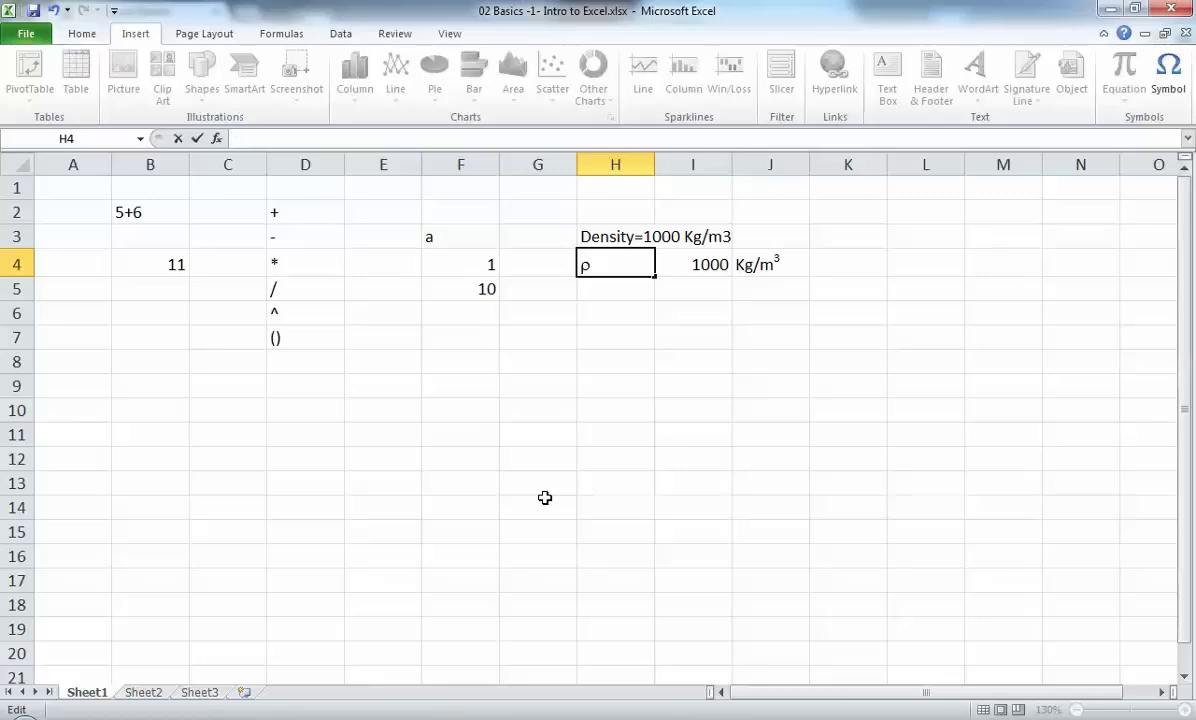
{"action": "key", "text": "Return"}
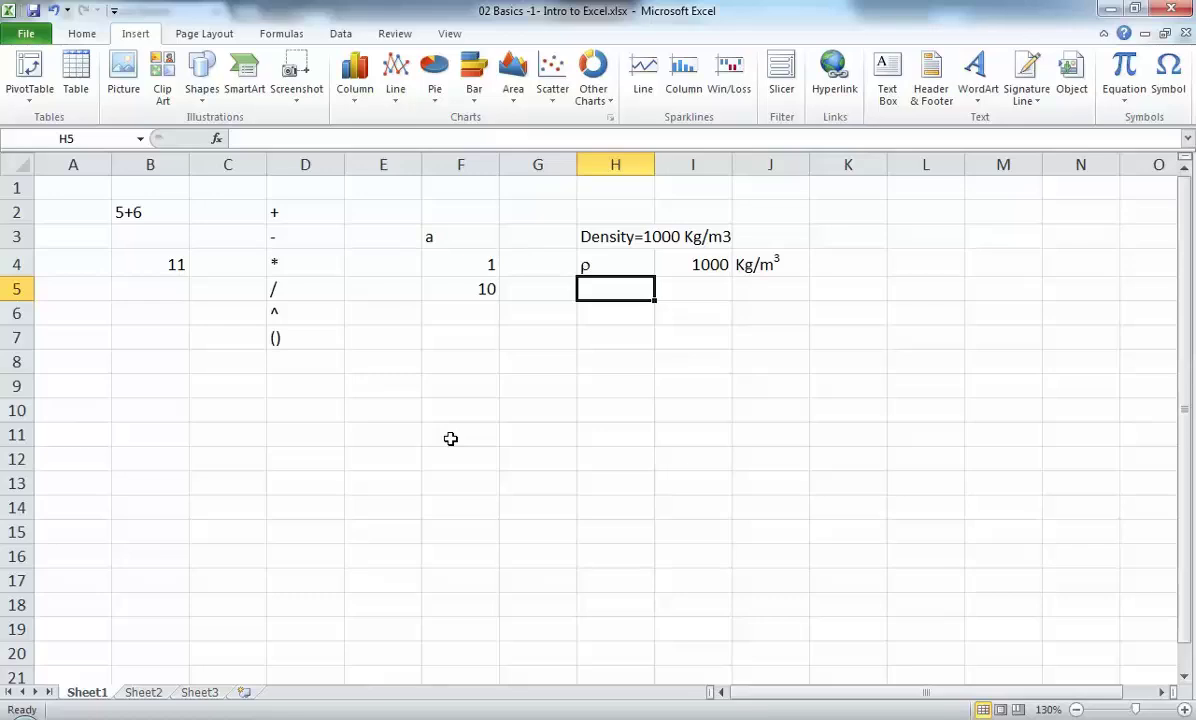
Step: Set the font of cell H5 to Symbol
{"action": "left_click", "coordinate": [66, 34]}
{"action": "left_click", "coordinate": [160, 62]}
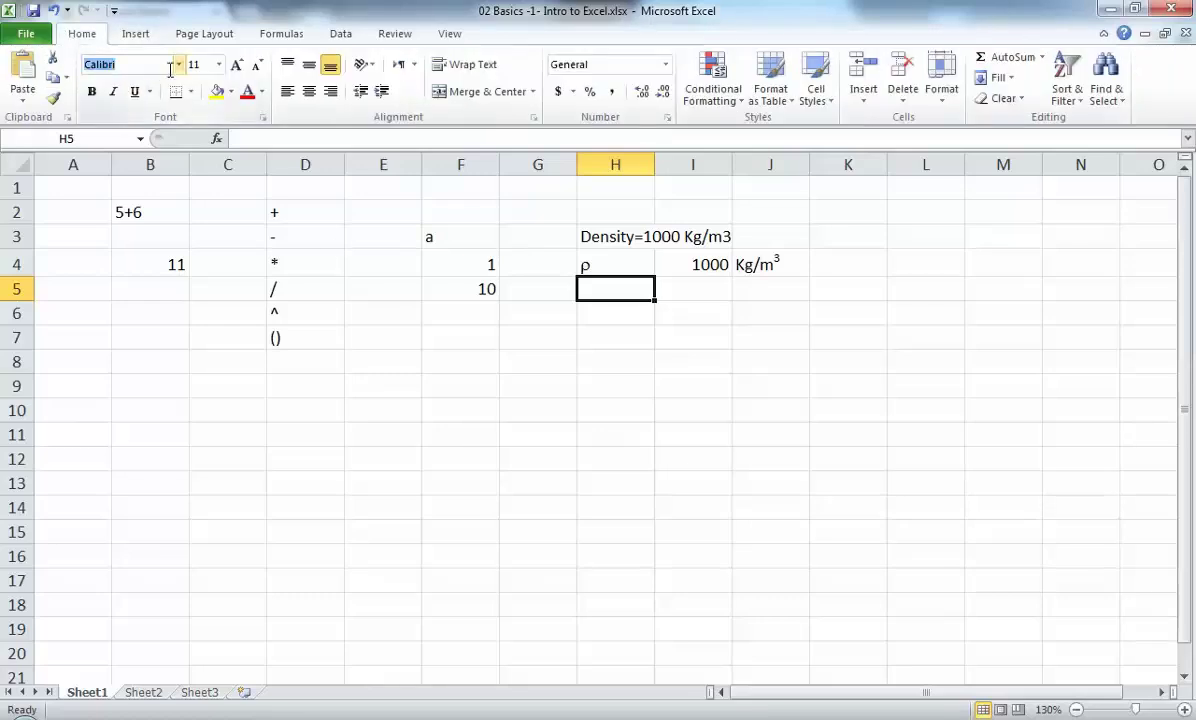
{"action": "left_click", "coordinate": [180, 68]}
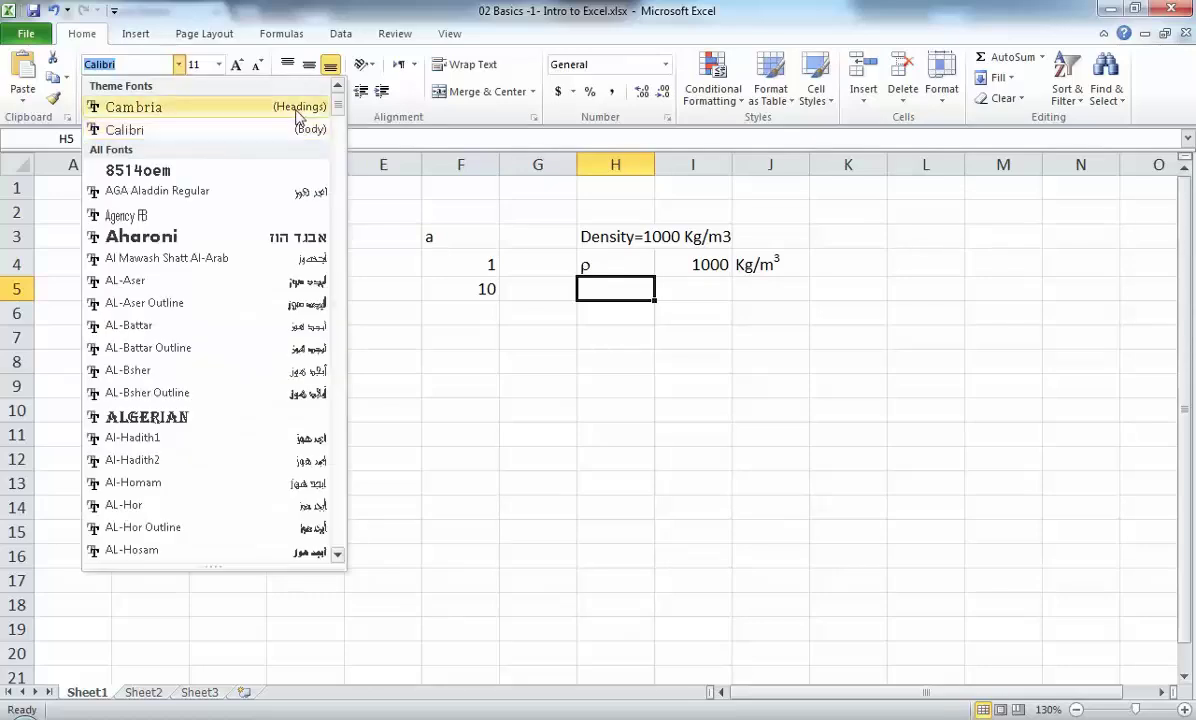
{"action": "type", "text": "Symbol"}
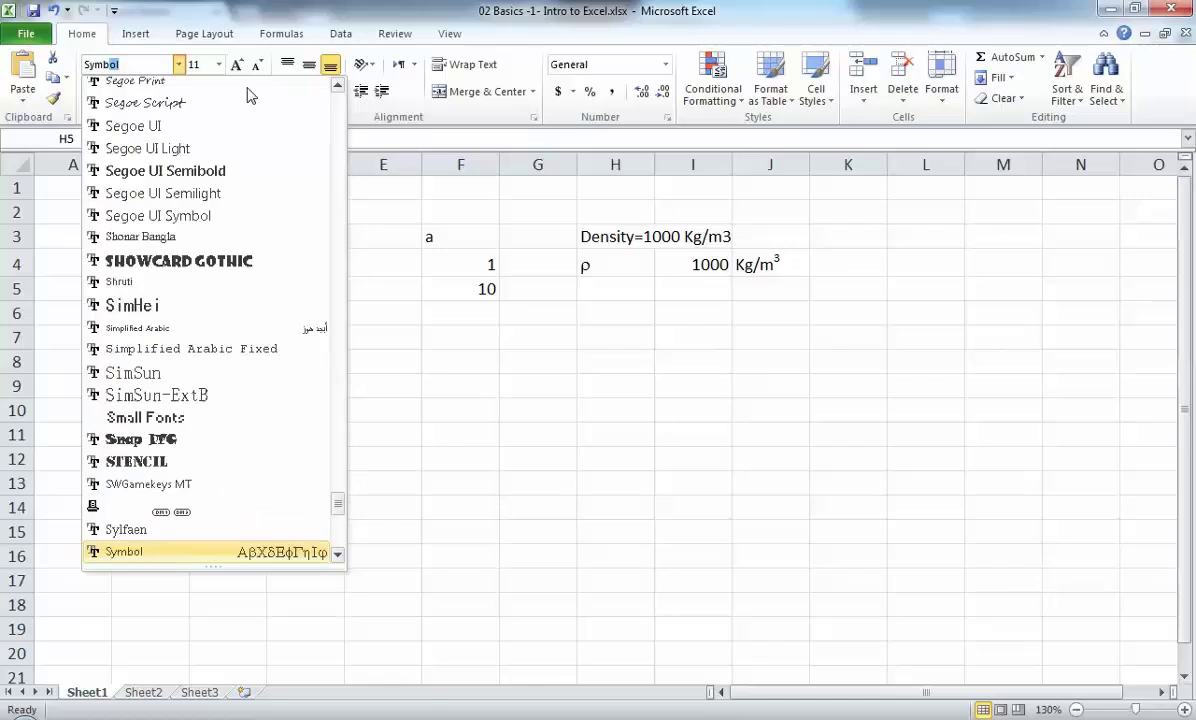
{"action": "left_click", "coordinate": [174, 556]}
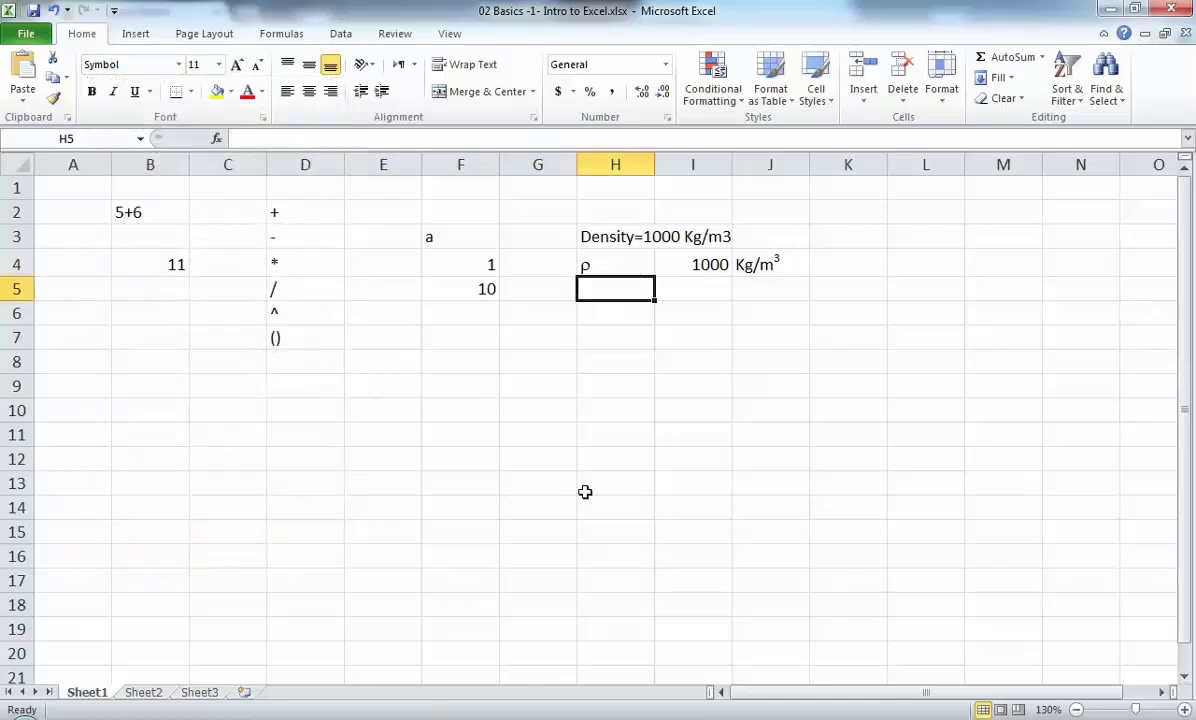
Step: Enter the letters r a b g in cell H5 so they show as Greek letters in the Symbol font
{"action": "type", "text": "r a b"}
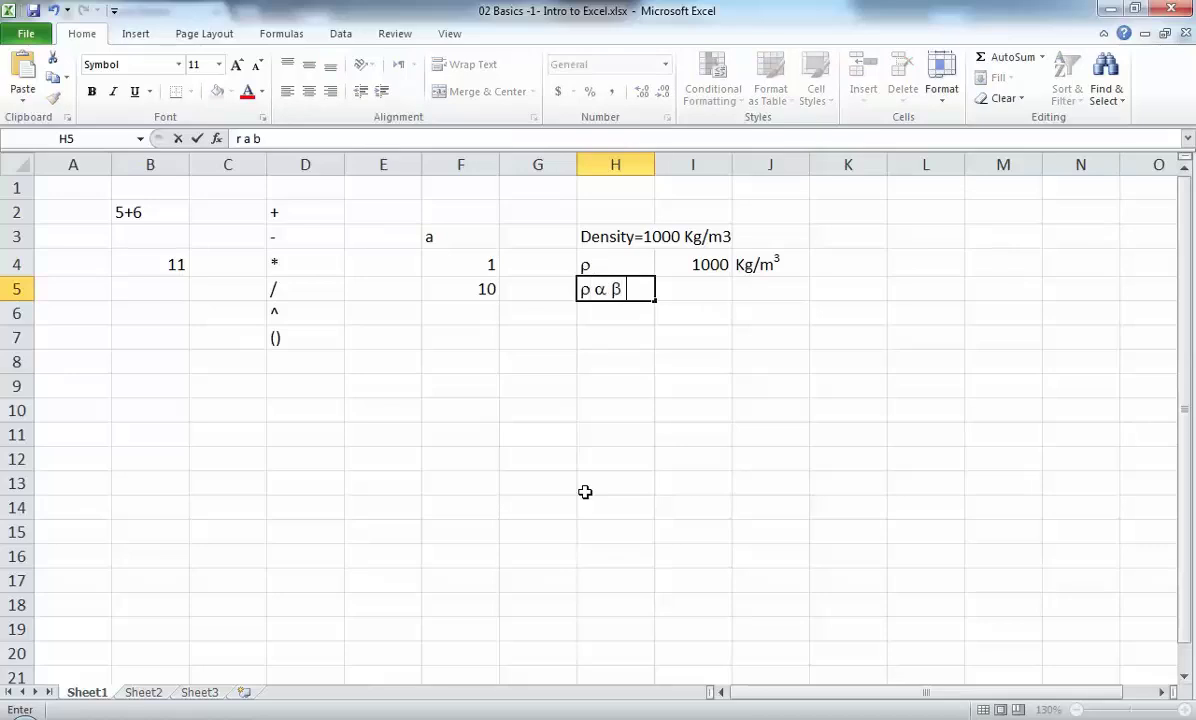
{"action": "type", "text": " g"}
{"action": "key", "text": "Return"}
{"action": "key", "text": "Up"}
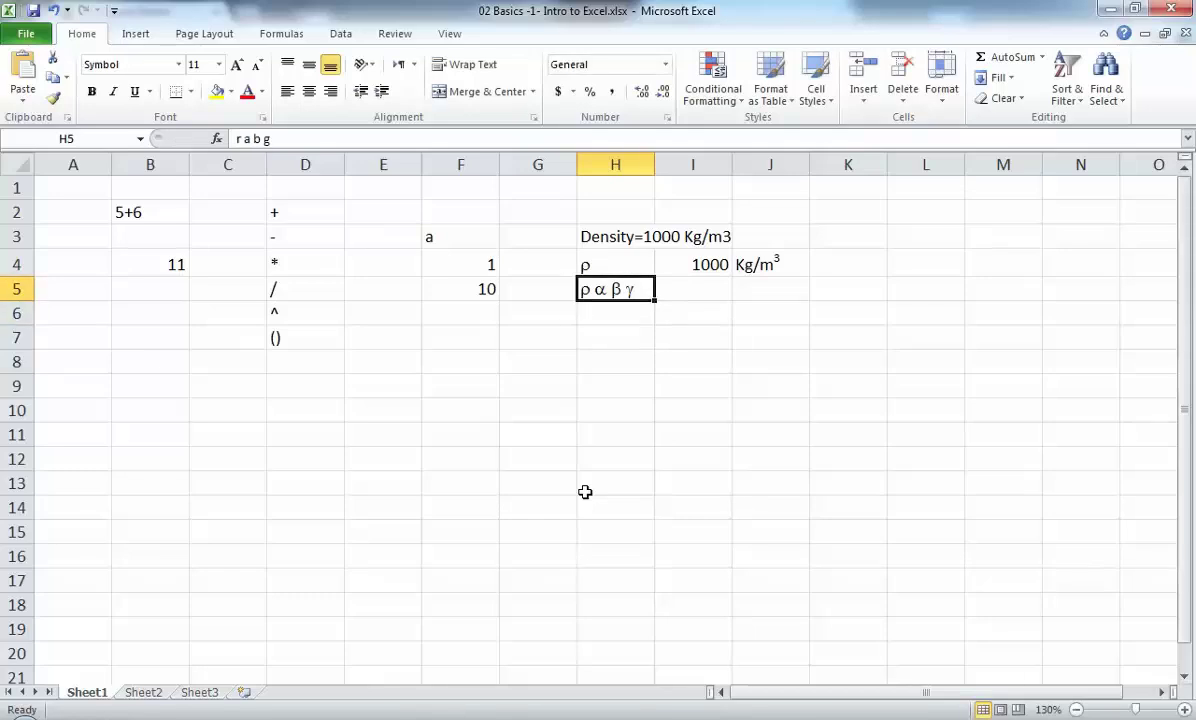
Step: Review the Normal Font to Symbol letter table on Sheet2 and clear the Greek letters from cell H5 on Sheet1
{"action": "left_click", "coordinate": [143, 692]}
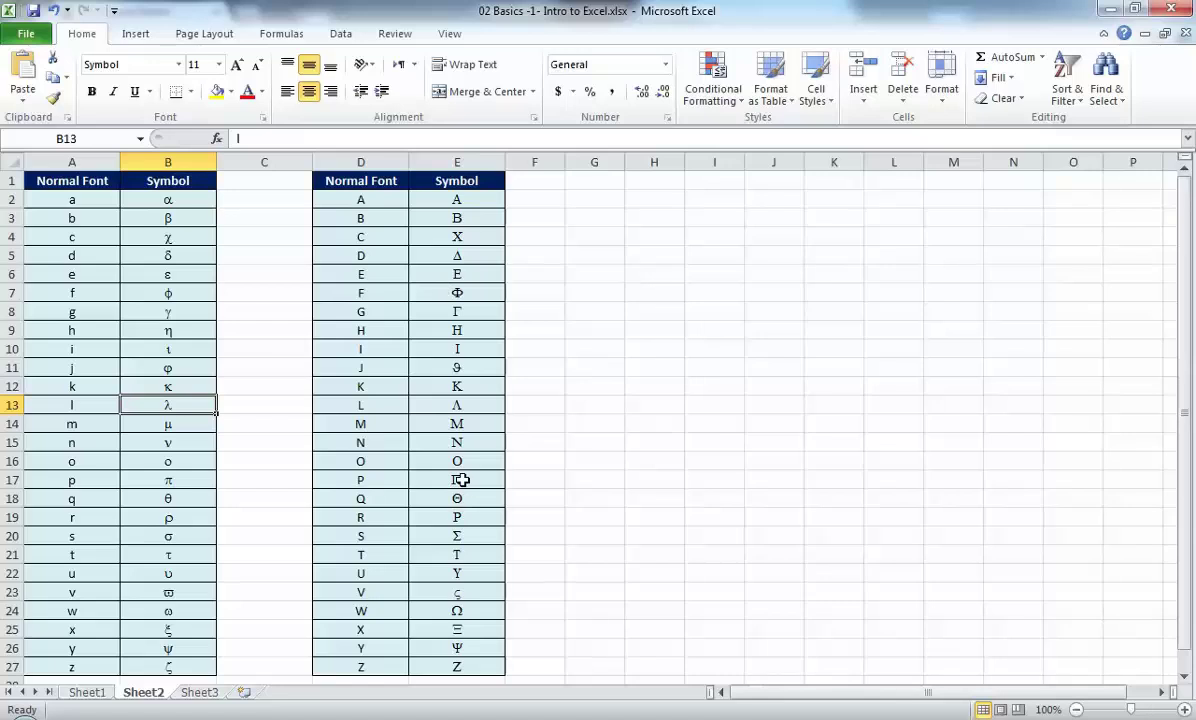
{"action": "left_click", "coordinate": [100, 696]}
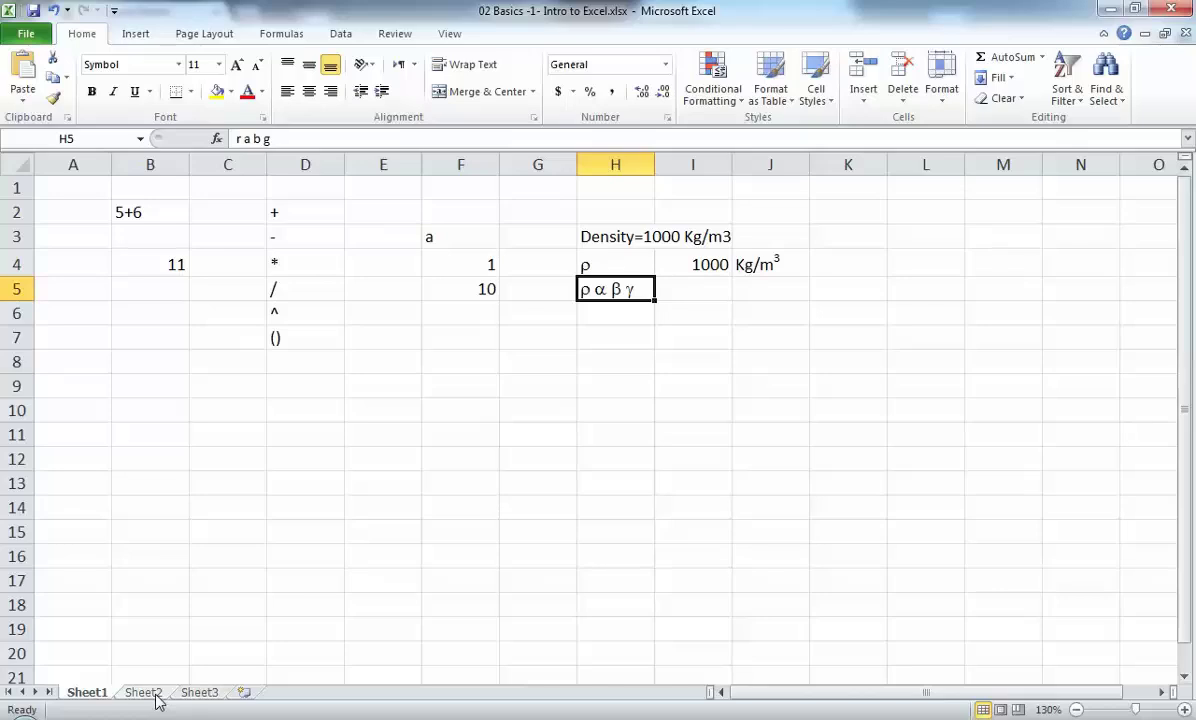
{"action": "key", "text": "Delete"}
Step: Fill in a mass row under the density data: label mass in H6, value 4 in I6 and unit Kg in J6
{"action": "key", "text": "Right"}
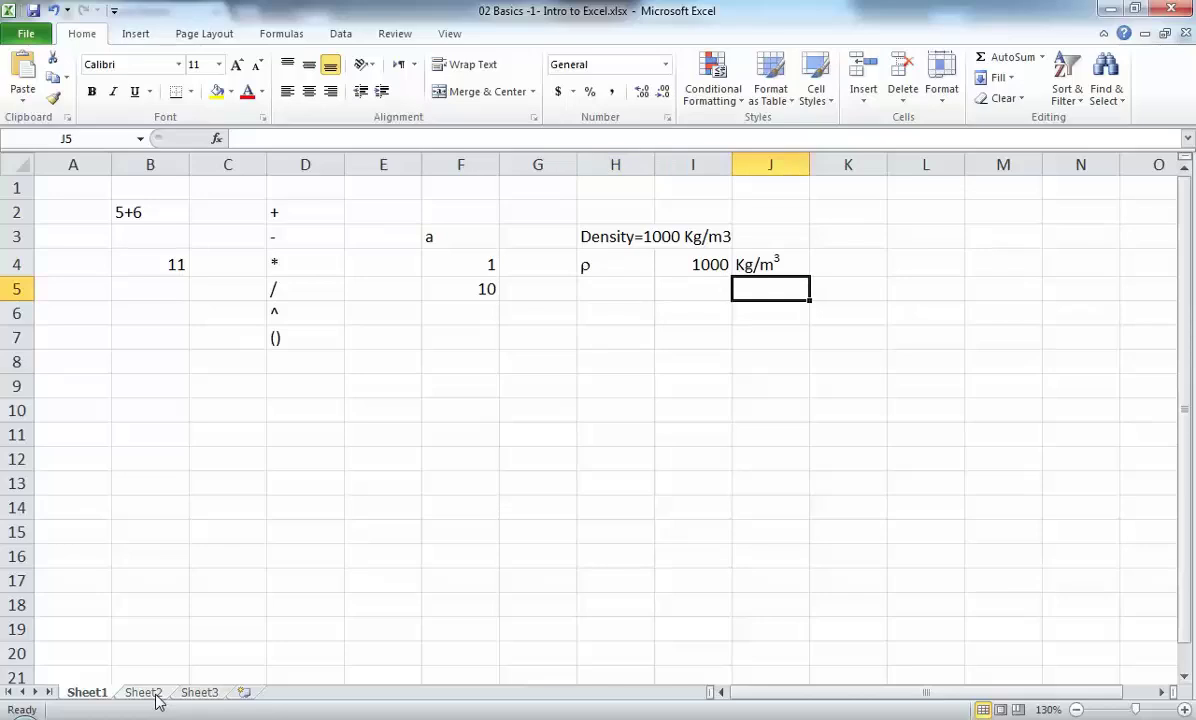
{"action": "key", "text": "Up"}
{"action": "key", "text": "Right"}
{"action": "key", "text": "Right"}
{"action": "key", "text": "Right"}
{"action": "key", "text": "Down"}
{"action": "key", "text": "Left"}
{"action": "key", "text": "Left"}
{"action": "key", "text": "Left"}
{"action": "key", "text": "Left"}
{"action": "key", "text": "Left"}
{"action": "key", "text": "Down"}
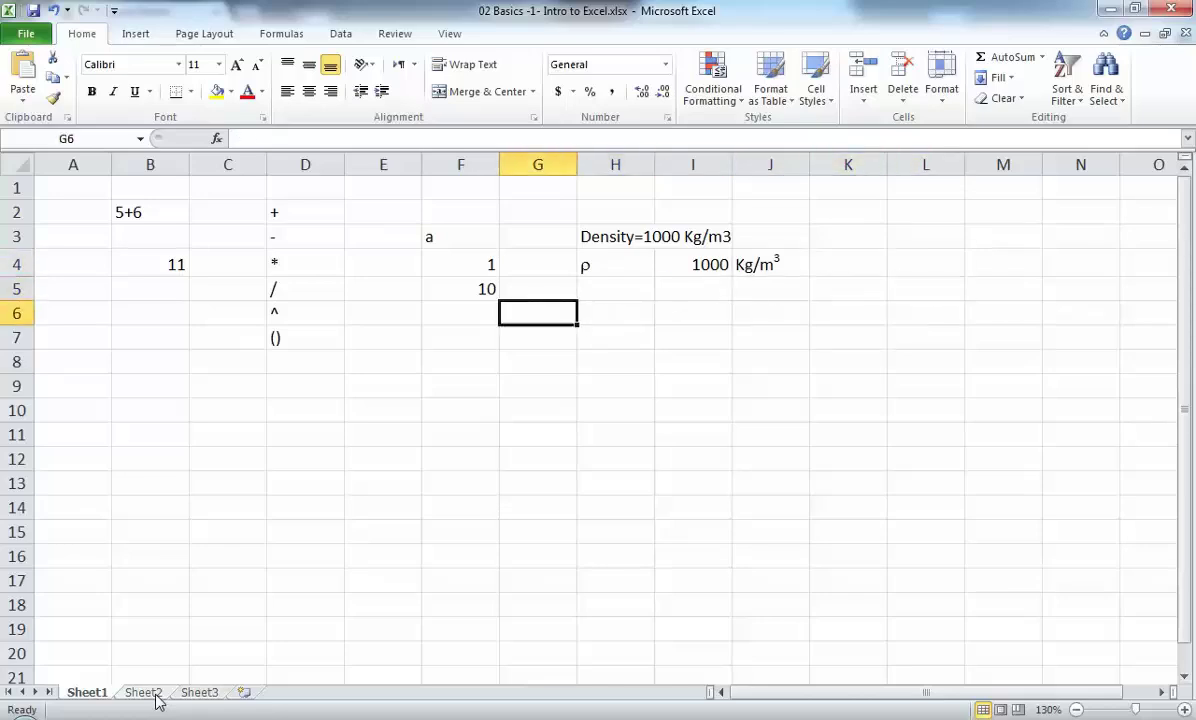
{"action": "key", "text": "Right"}
{"action": "type", "text": "mass"}
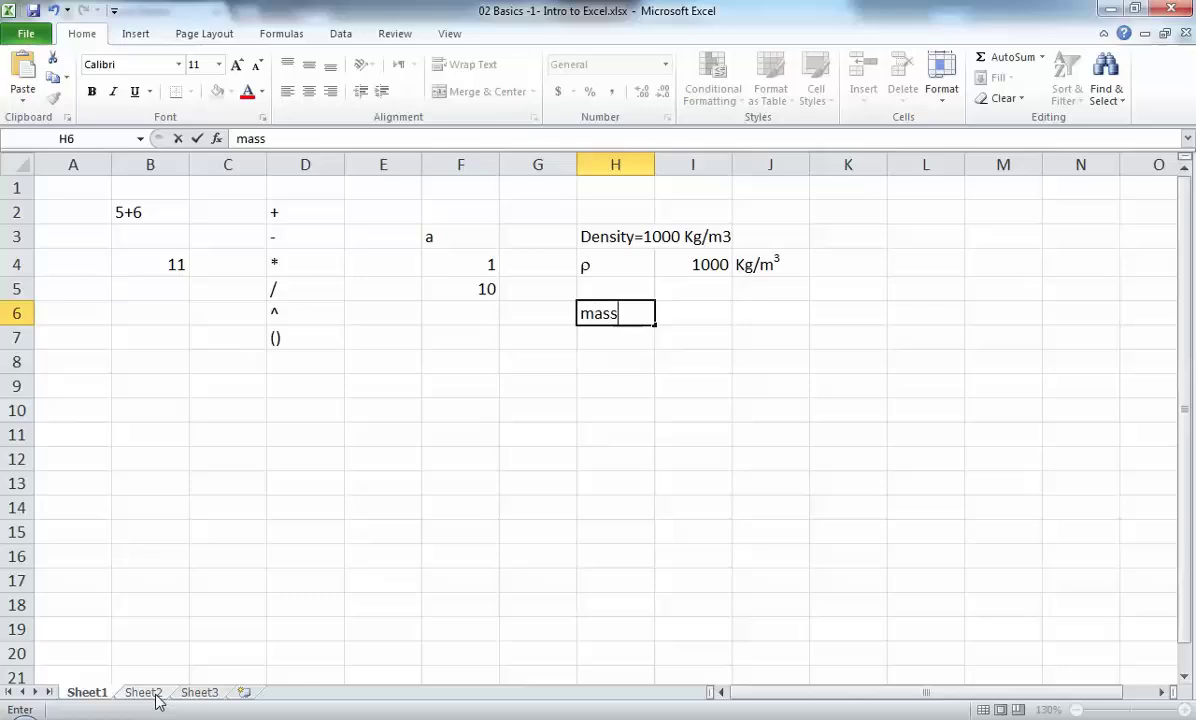
{"action": "key", "text": "Right"}
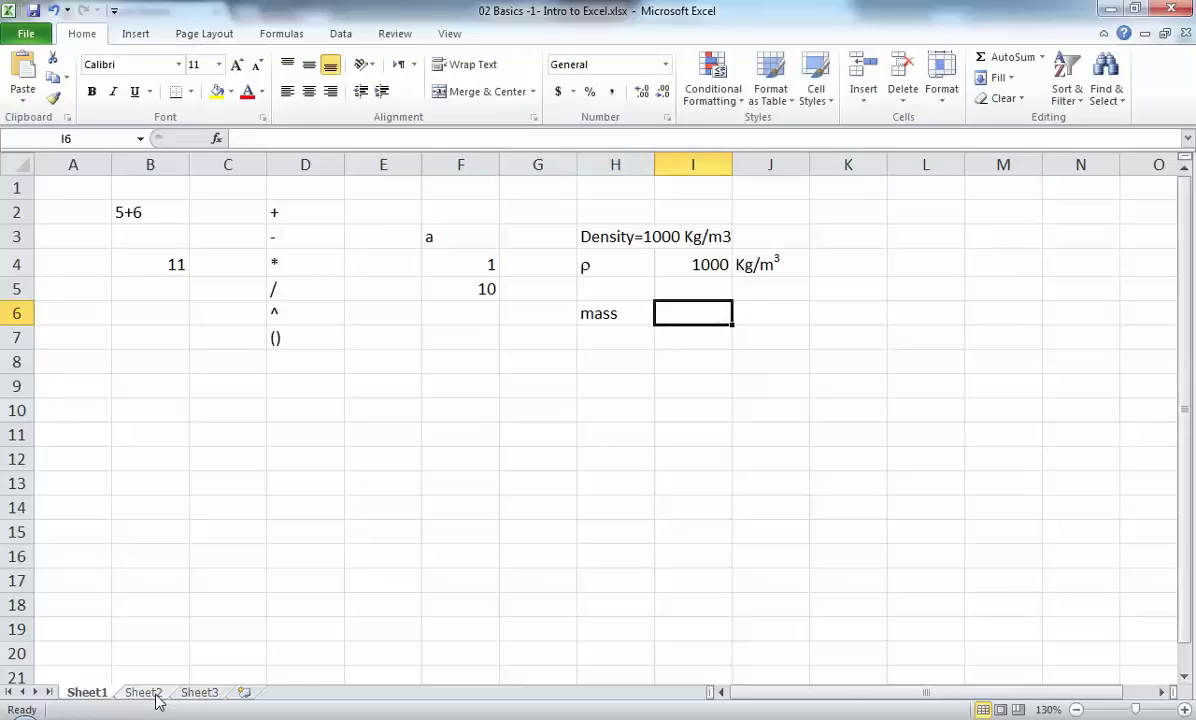
{"action": "type", "text": "4"}
{"action": "key", "text": "Right"}
{"action": "type", "text": "Kg"}
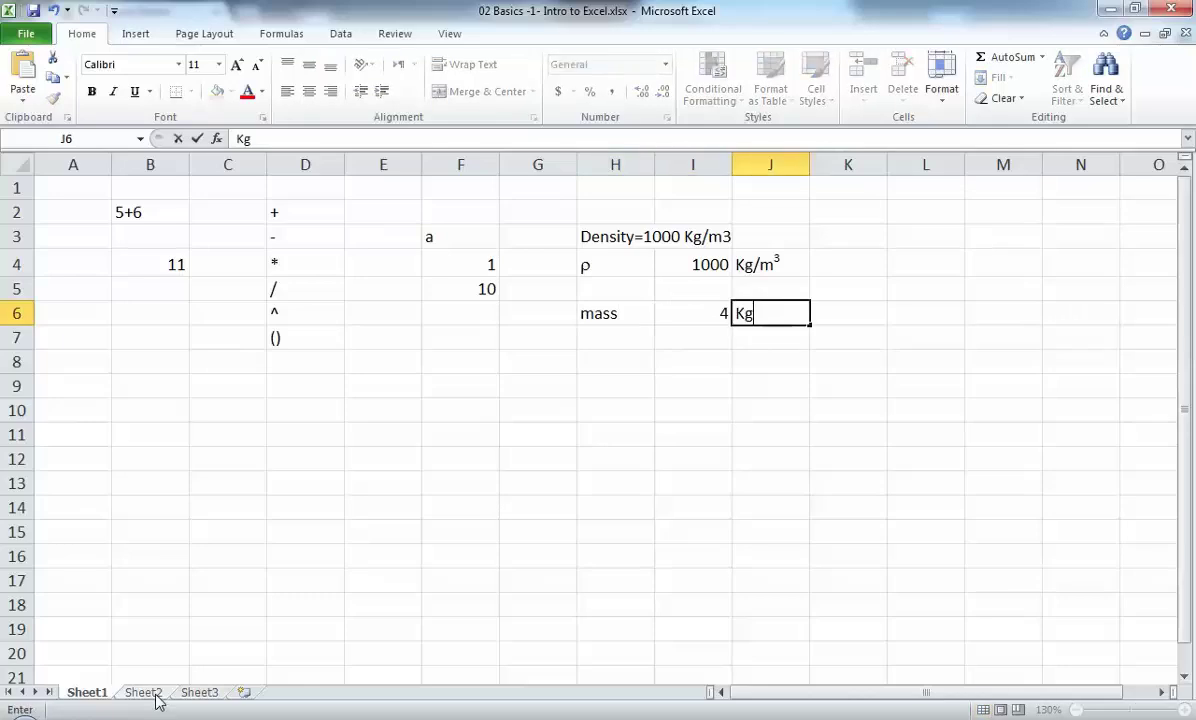
{"action": "key", "text": "Right"}
Step: Fill in a volume row: label V in L5, formula =4/1000 in M5 and unit m3 in N5
{"action": "key", "text": "Up"}
{"action": "key", "text": "Right"}
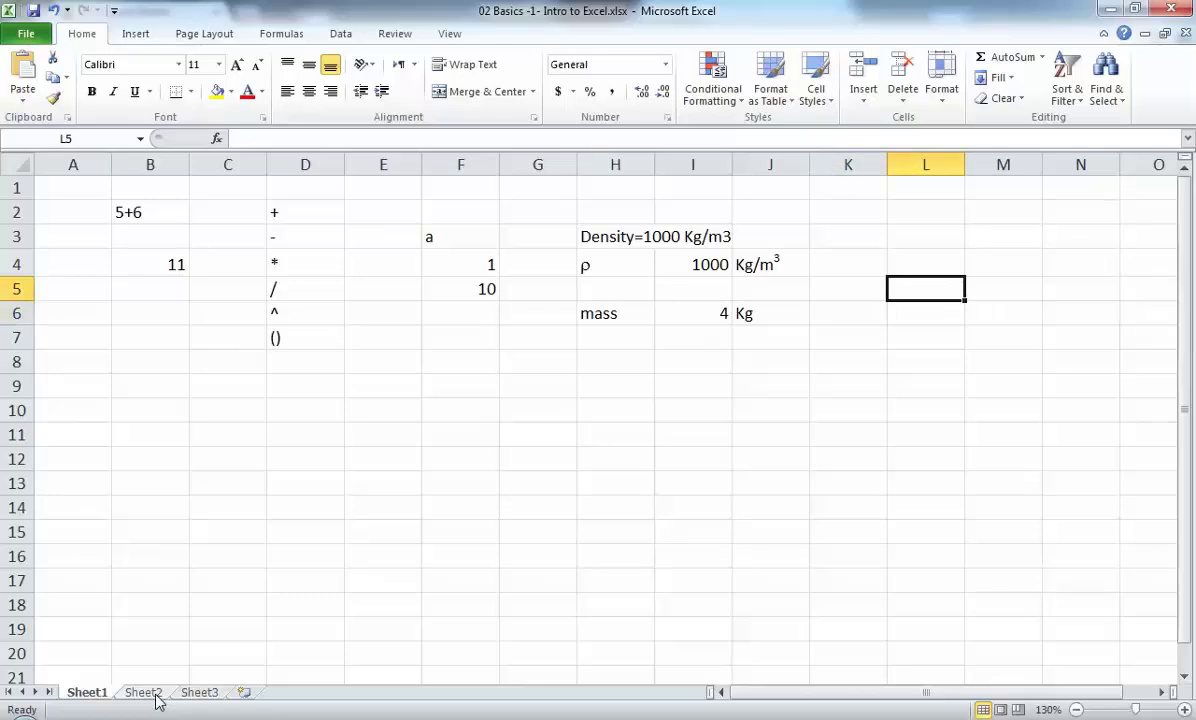
{"action": "type", "text": "V"}
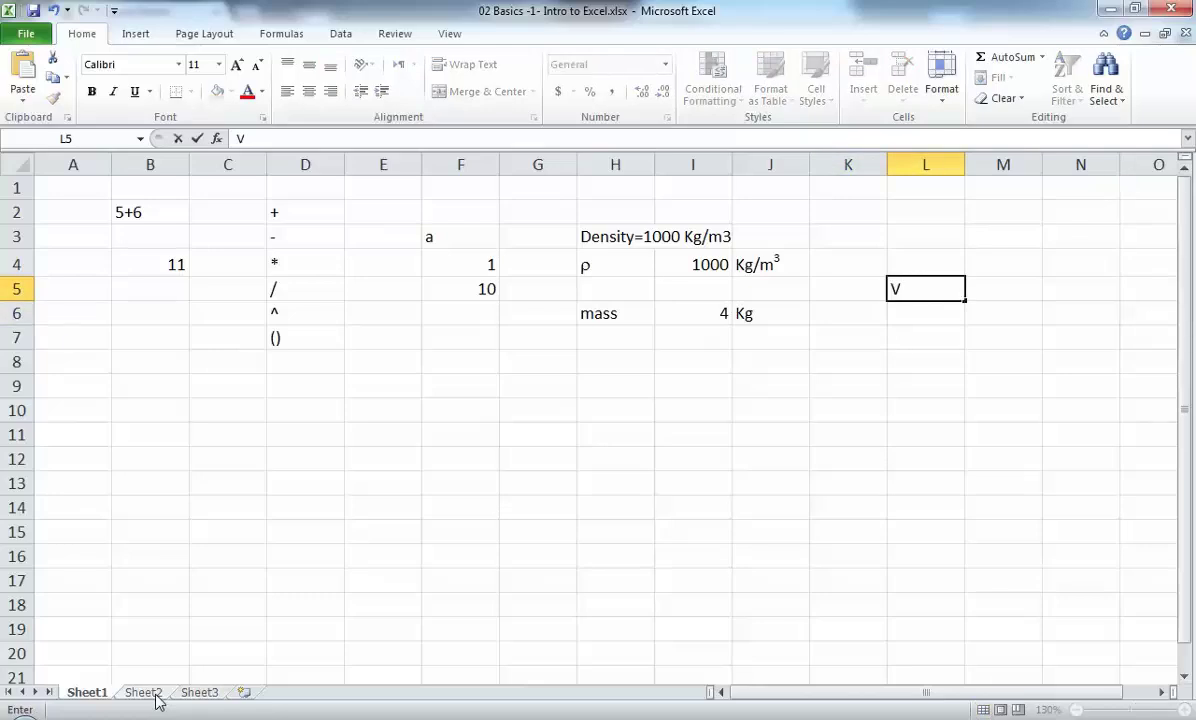
{"action": "key", "text": "Right"}
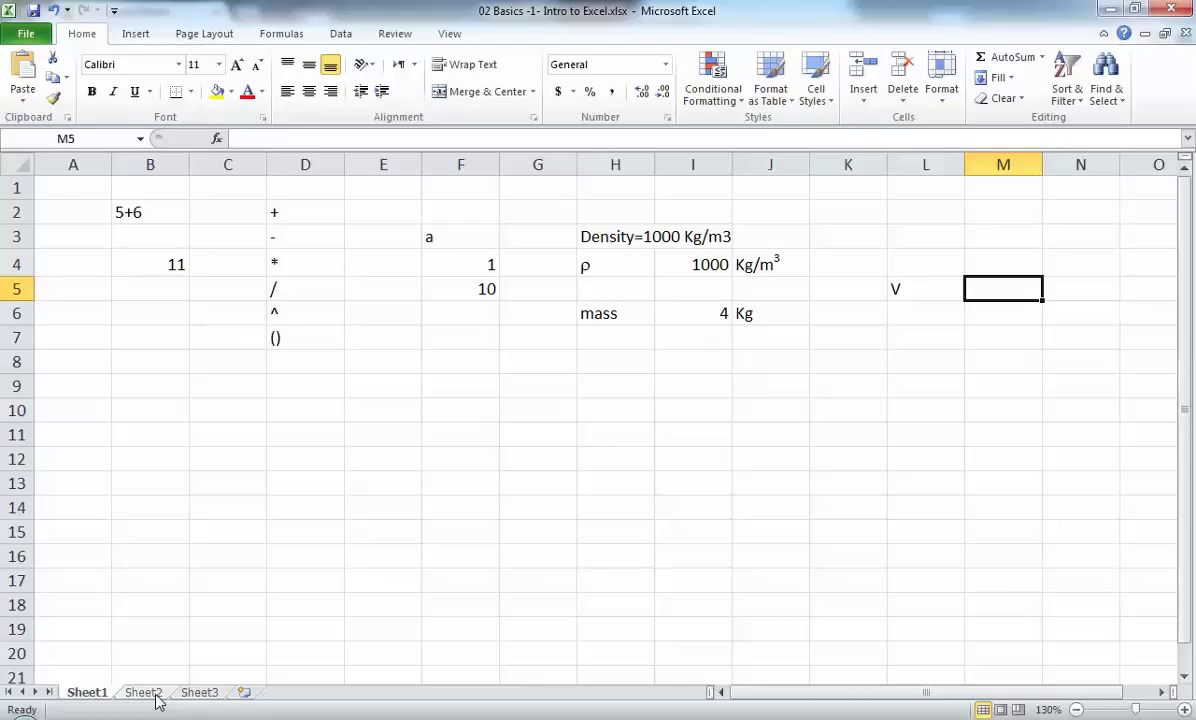
{"action": "type", "text": "="}
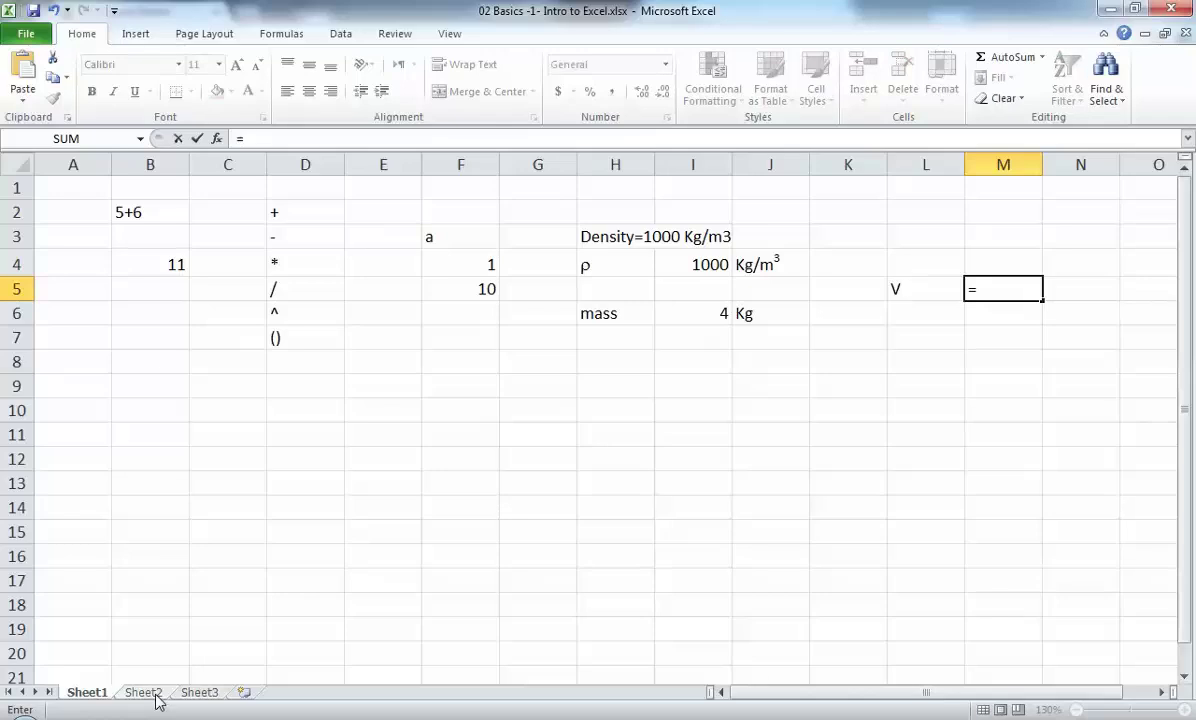
{"action": "type", "text": "4/"}
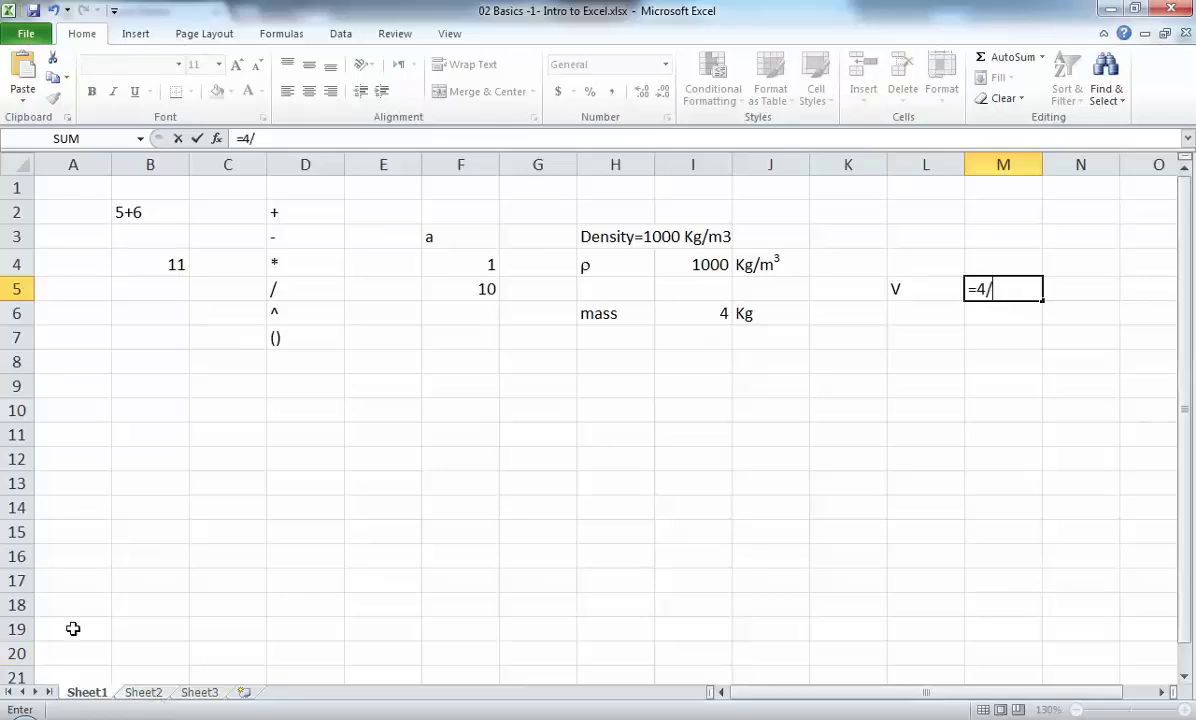
{"action": "type", "text": "1000"}
{"action": "key", "text": "Tab"}
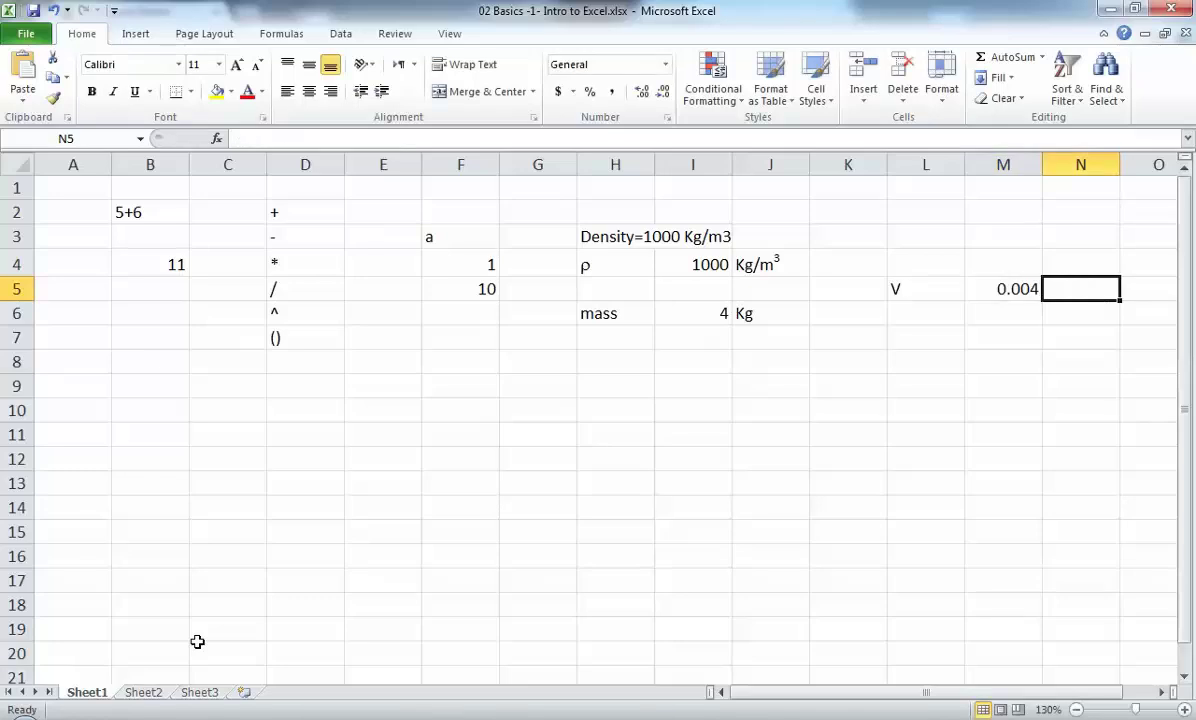
{"action": "type", "text": "m3"}
{"action": "key", "text": "Return"}
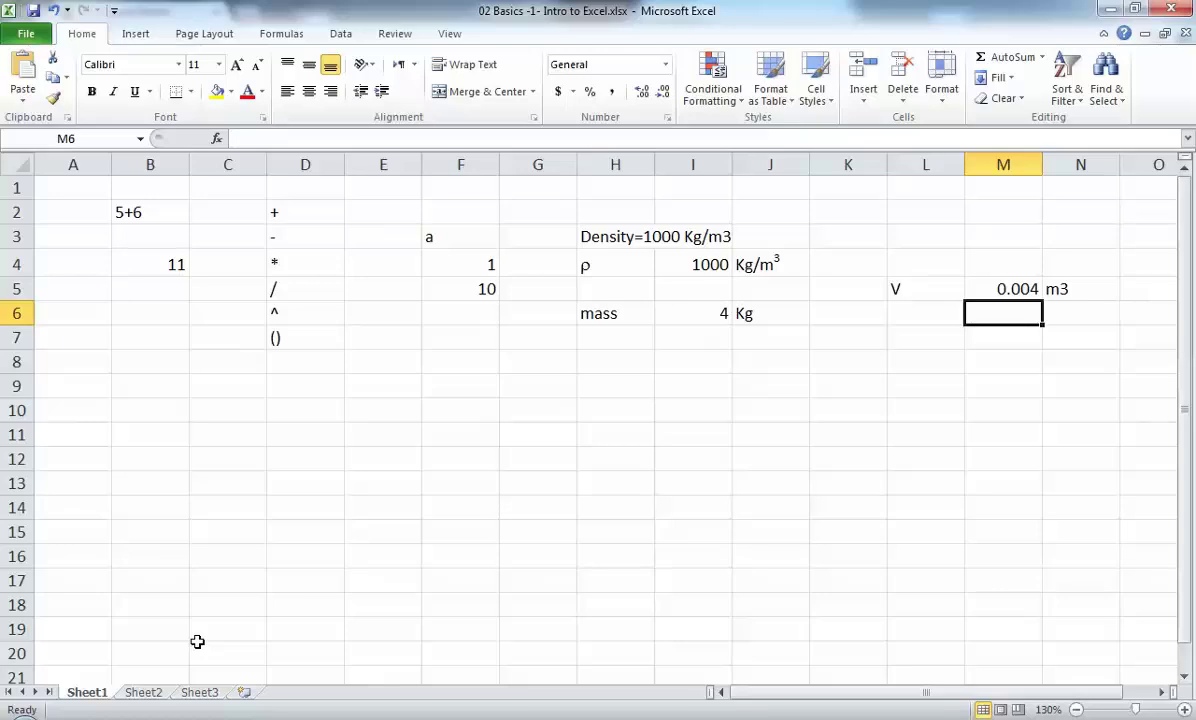
Step: Replace the volume formula in M5 with the cell-reference formula =I6/I4 and check which cells it references
{"action": "key", "text": "Up"}
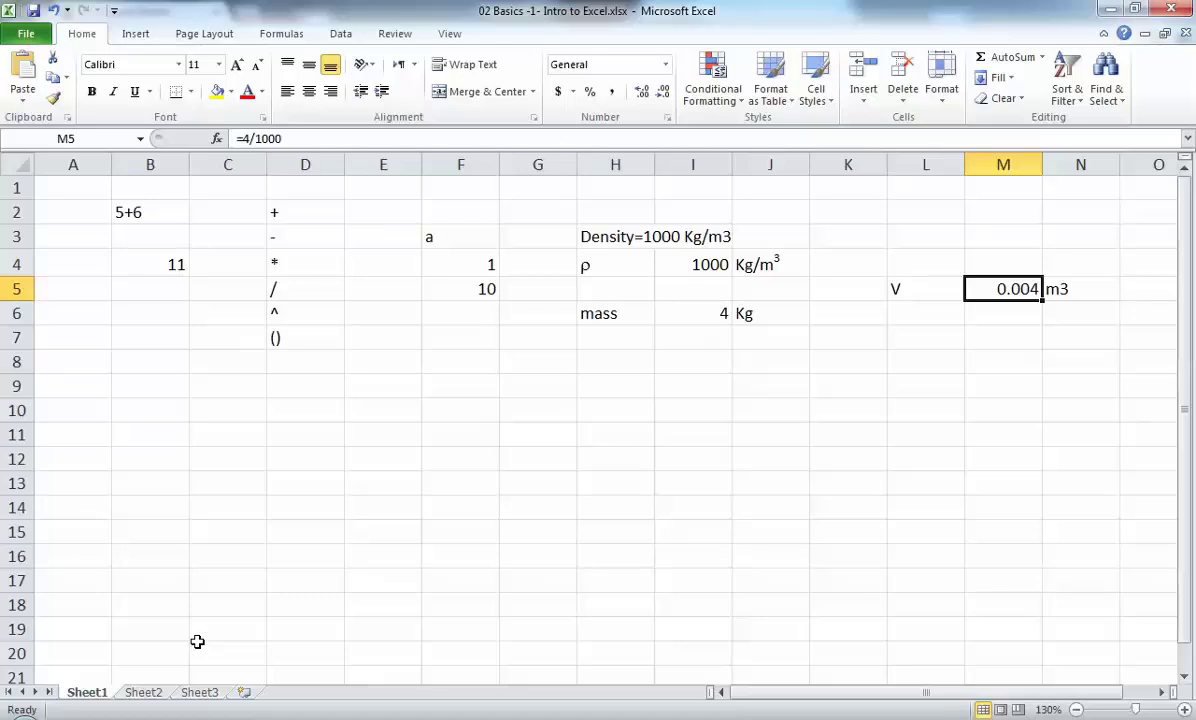
{"action": "type", "text": "="}
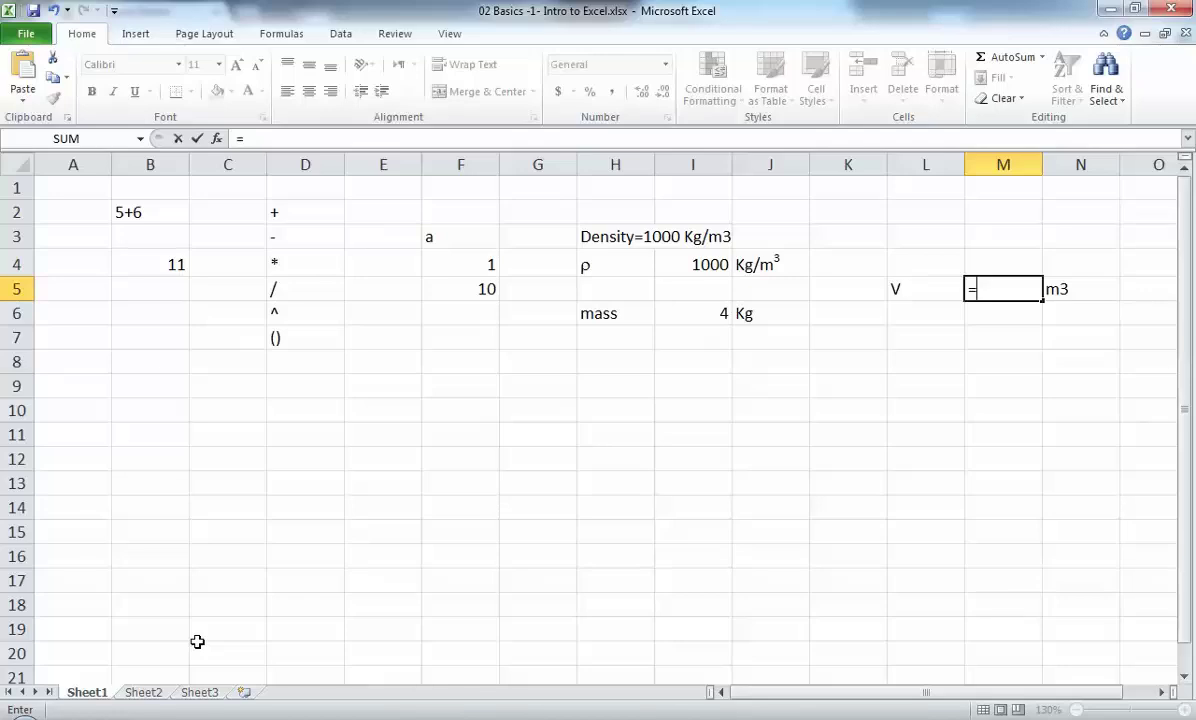
{"action": "left_click", "coordinate": [706, 314]}
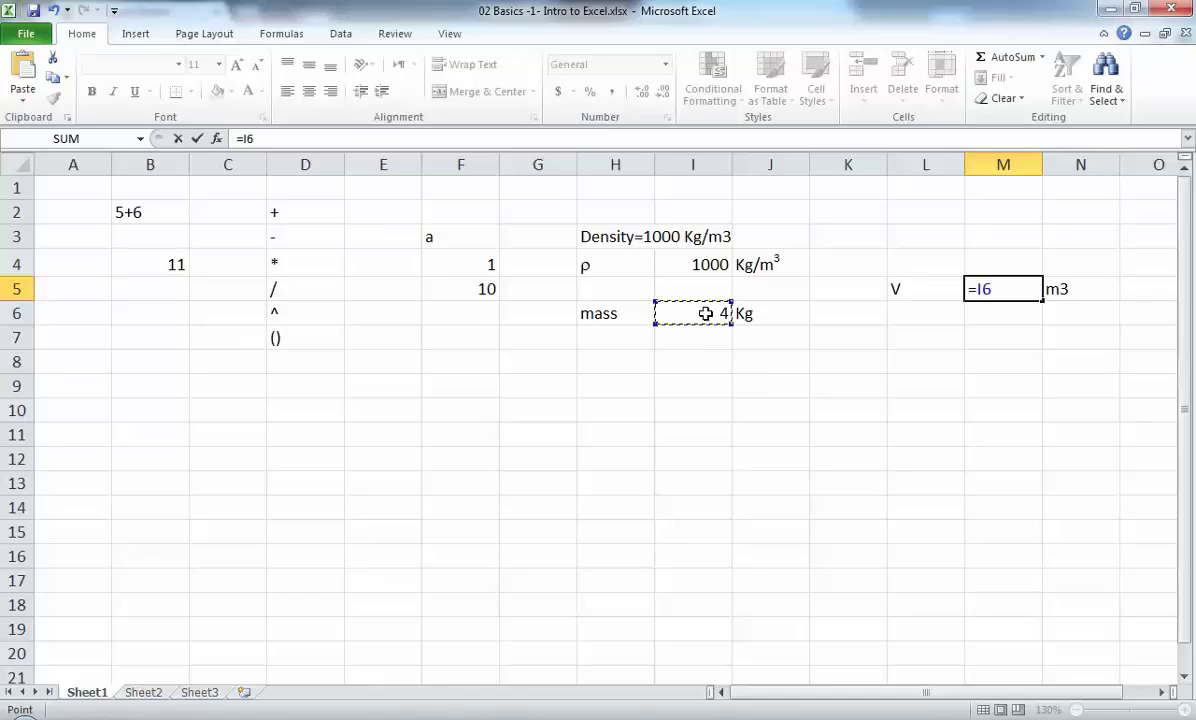
{"action": "type", "text": "/"}
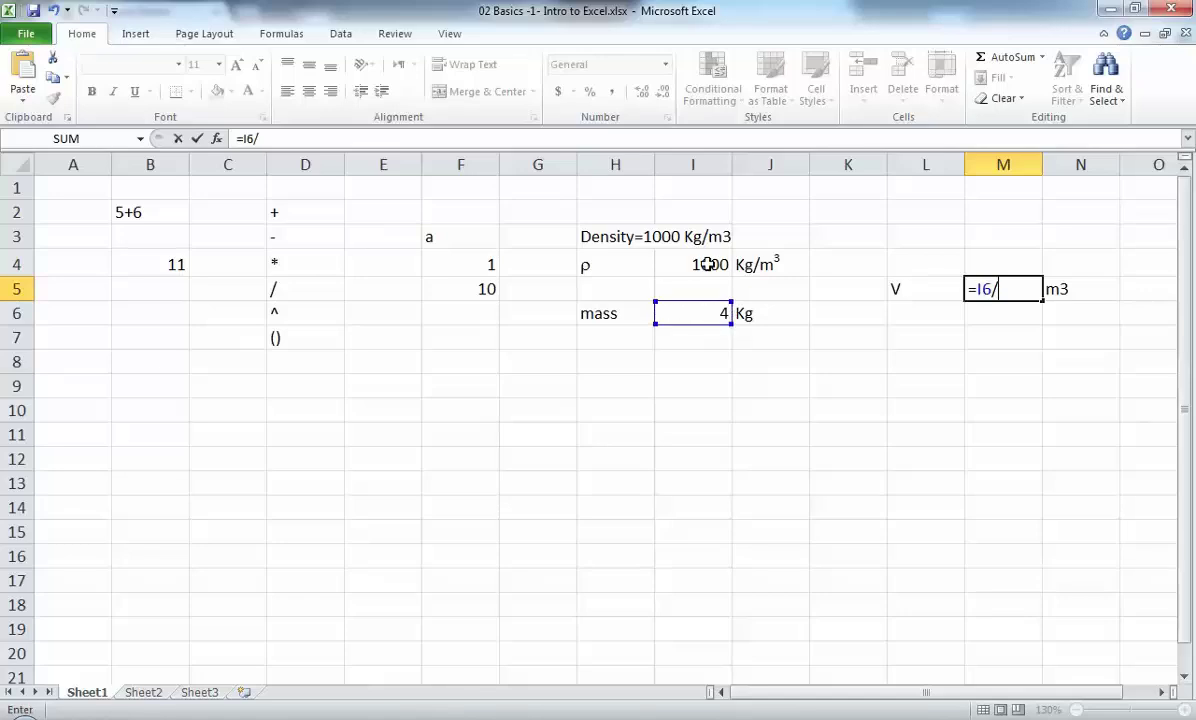
{"action": "left_click", "coordinate": [707, 264]}
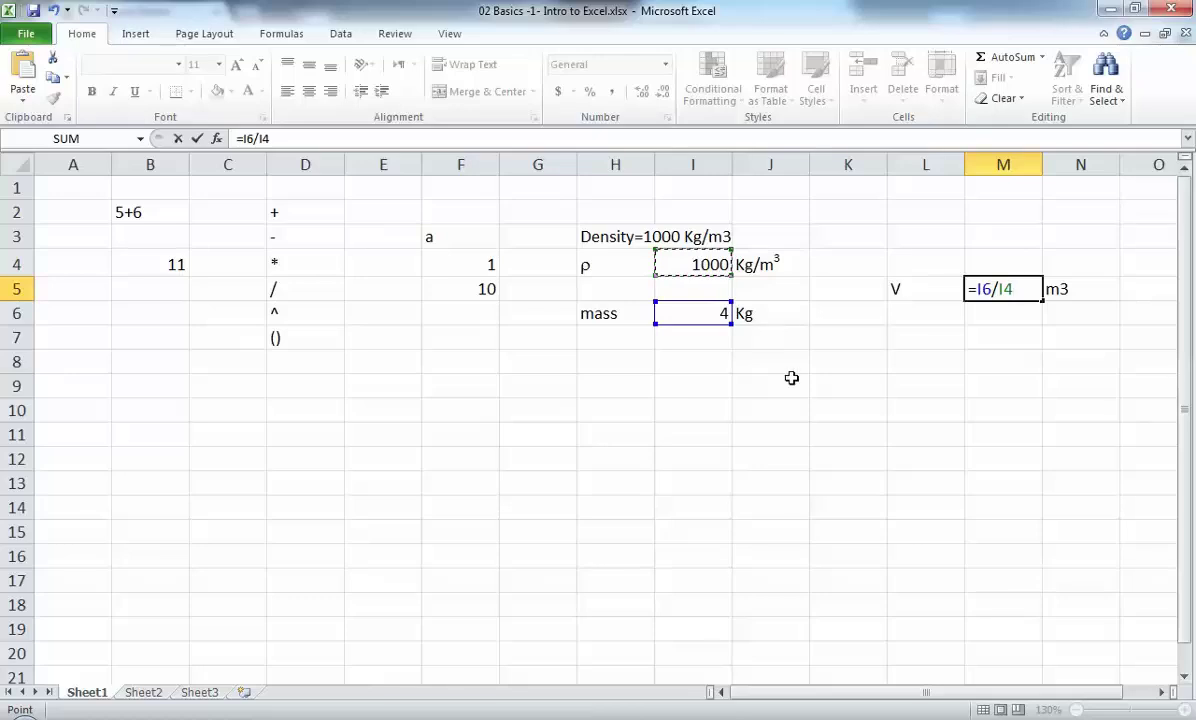
{"action": "key", "text": "Return"}
{"action": "key", "text": "Up"}
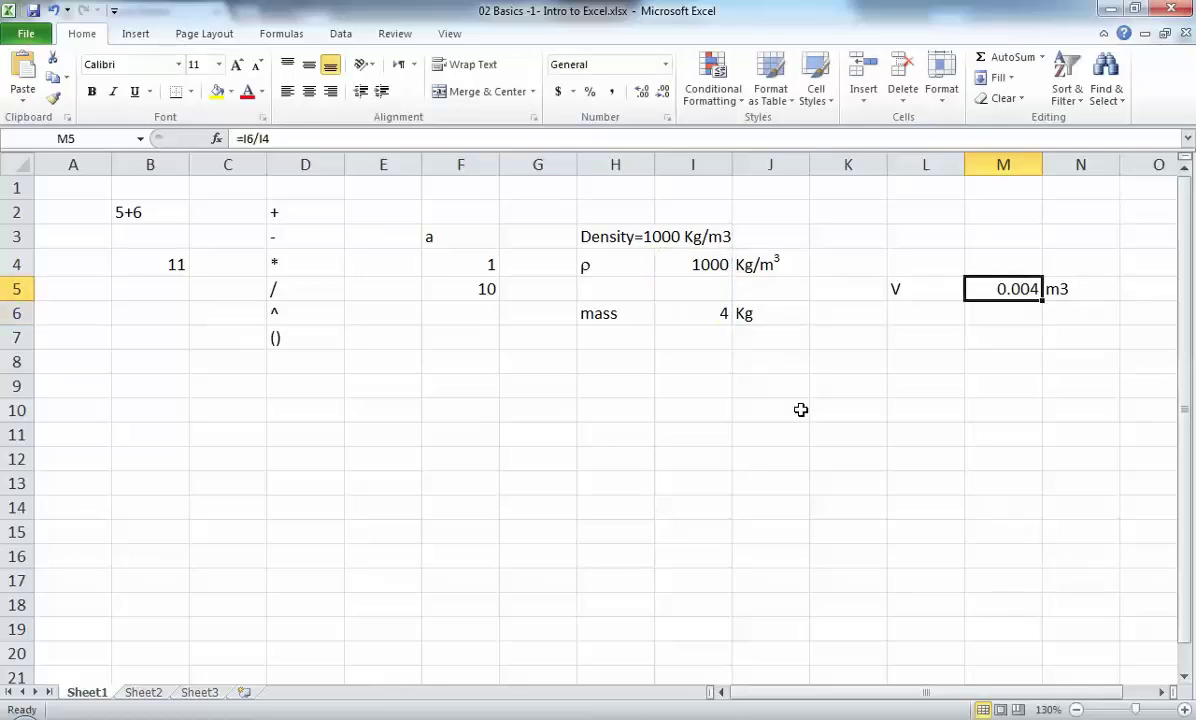
{"action": "key", "text": "F2"}
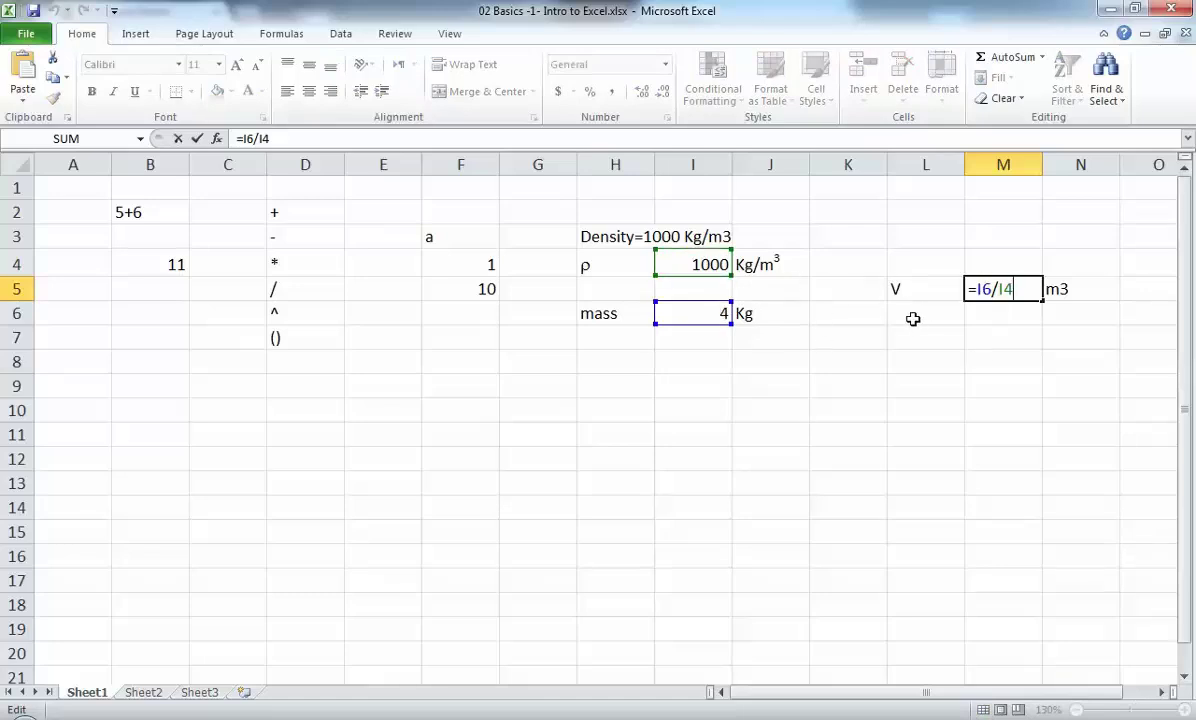
{"action": "key", "text": "Return"}
Step: Set the mass value in I6 to 5 and check the volume cell M5
{"action": "key", "text": "Left"}
{"action": "key", "text": "Left"}
{"action": "key", "text": "Left"}
{"action": "key", "text": "Left"}
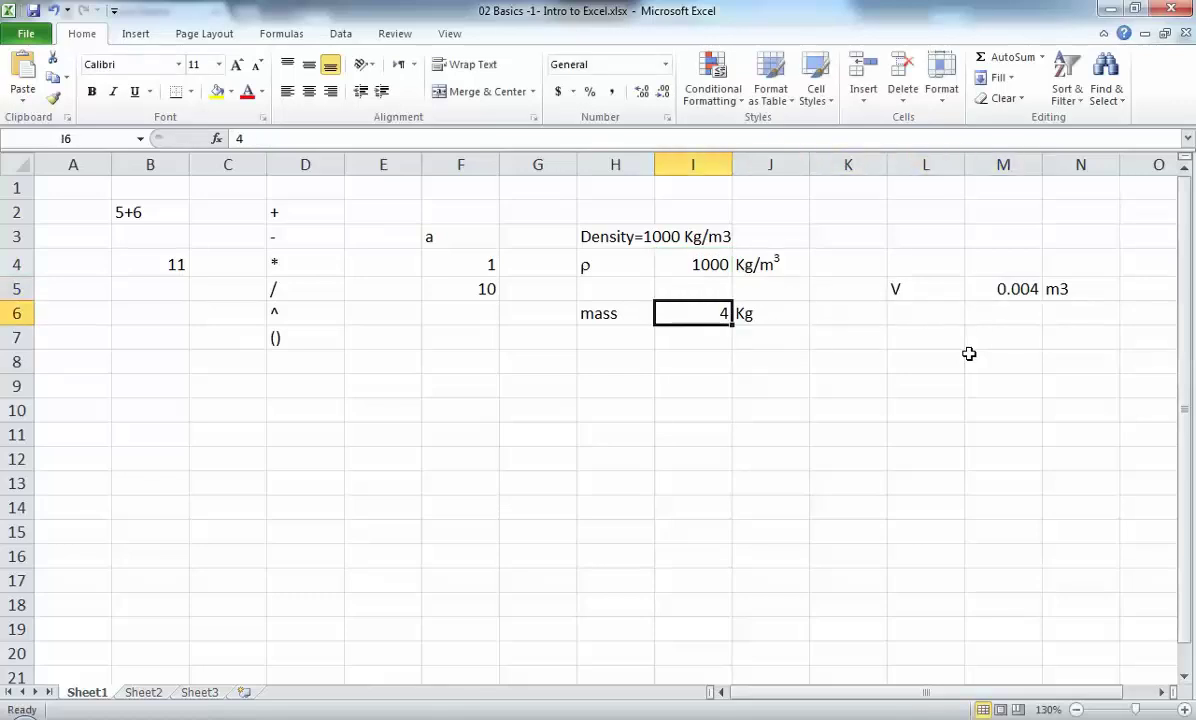
{"action": "type", "text": "5"}
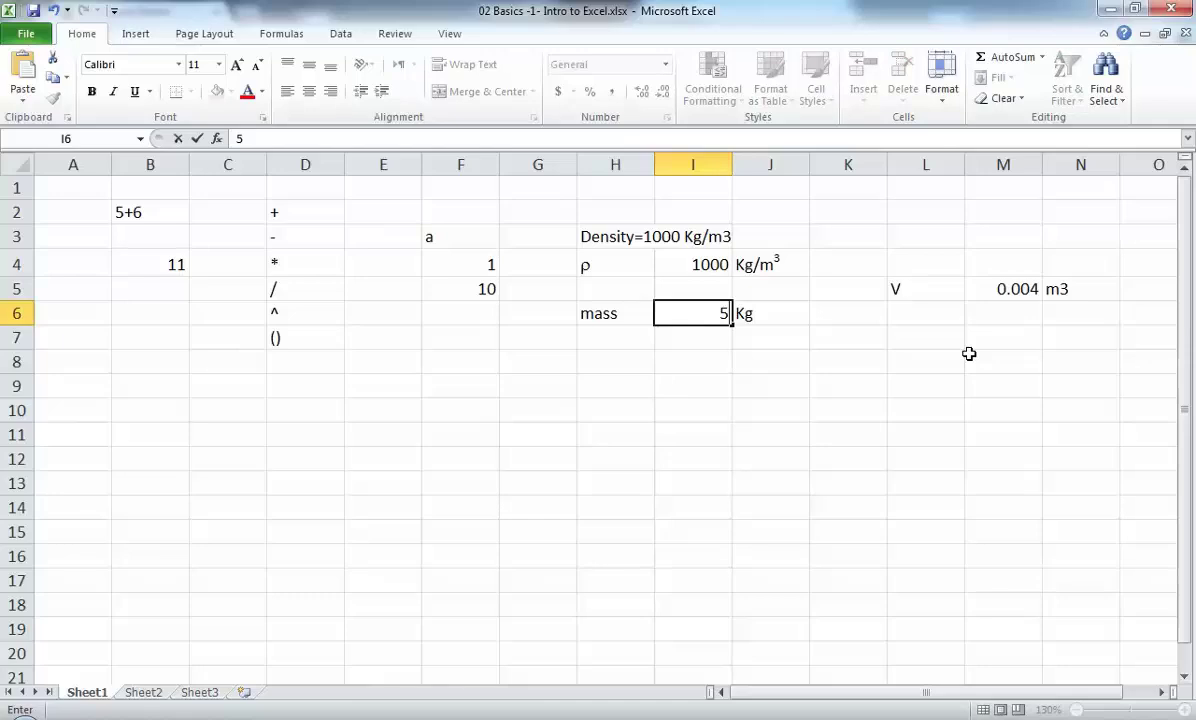
{"action": "key", "text": "Return"}
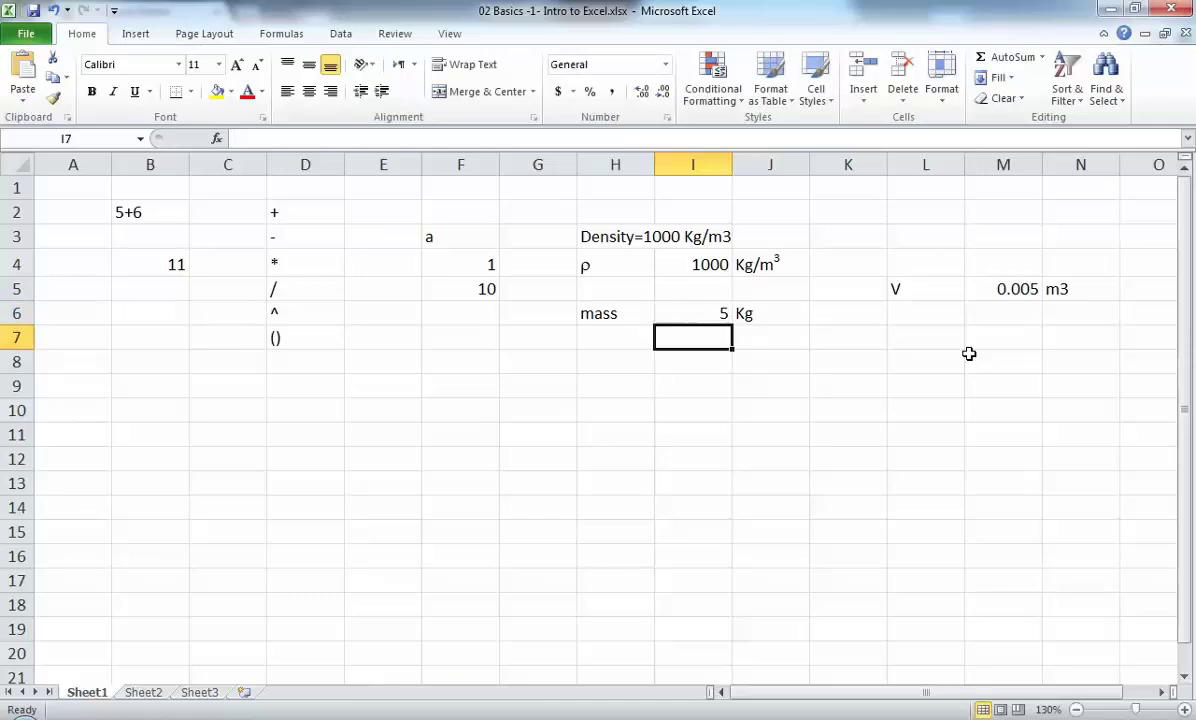
{"action": "left_click", "coordinate": [1005, 289]}
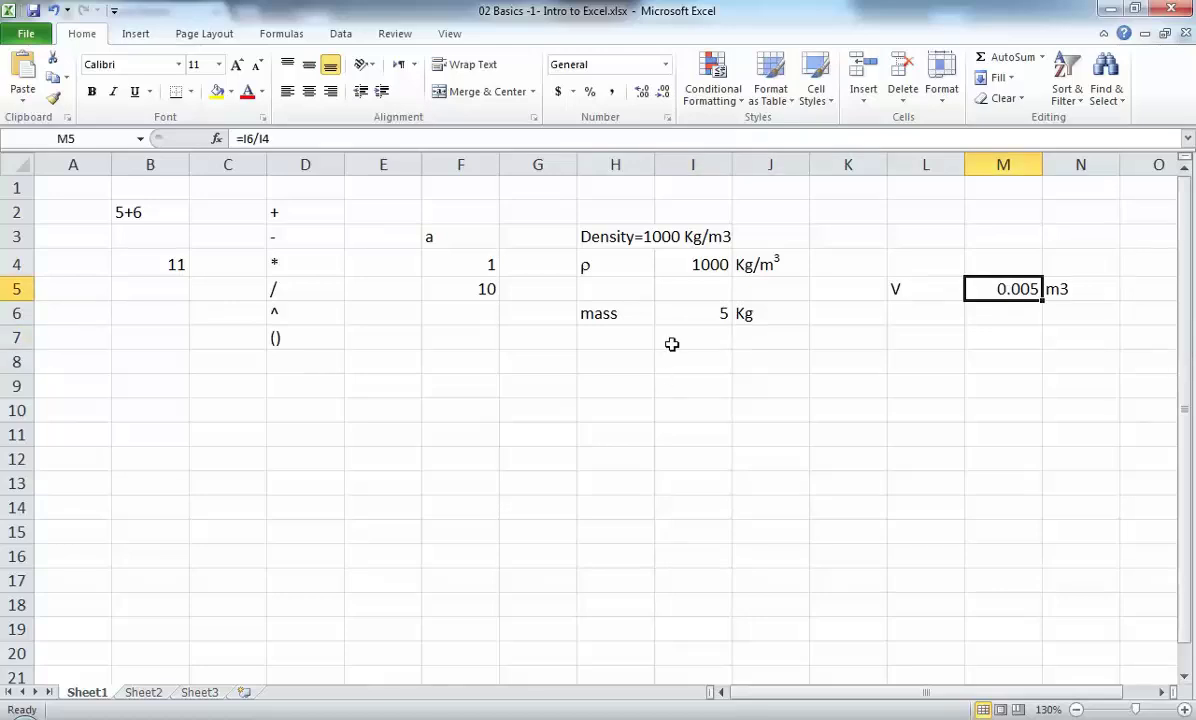
Step: Label cell H8 as mass2 beneath the existing mass row
{"action": "left_click", "coordinate": [690, 315]}
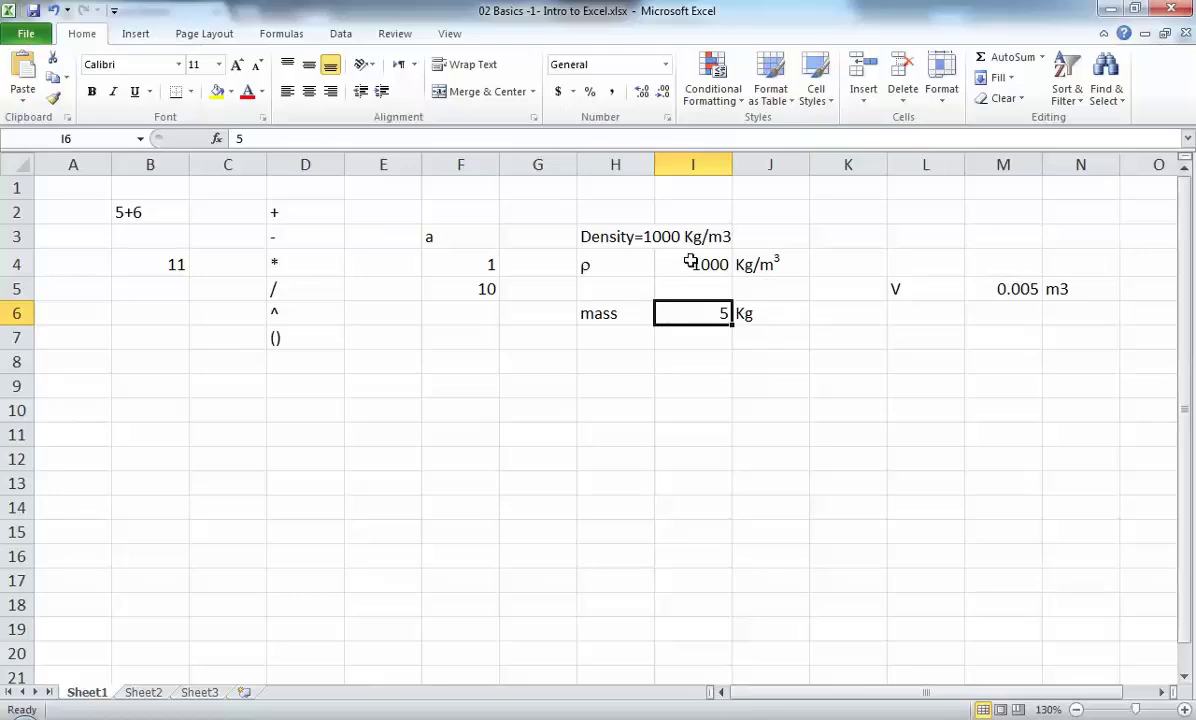
{"action": "key", "text": "Down"}
{"action": "key", "text": "Down"}
{"action": "key", "text": "Down"}
{"action": "key", "text": "Left"}
{"action": "key", "text": "Up"}
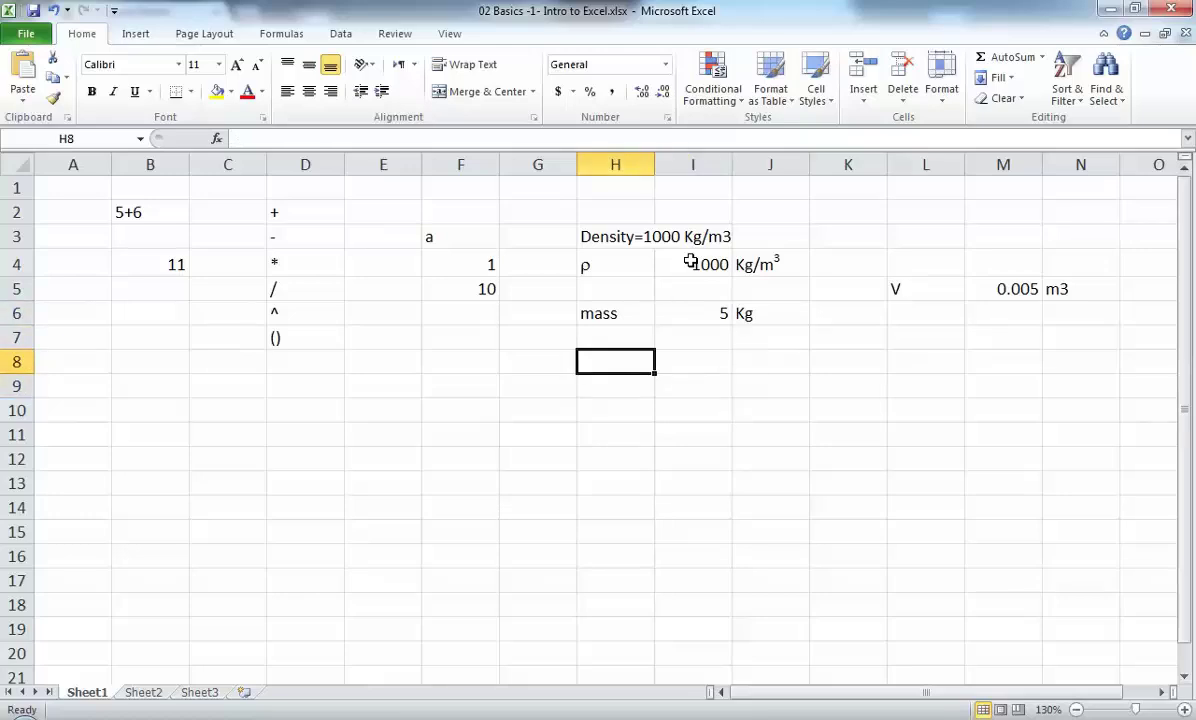
{"action": "type", "text": "mss2"}
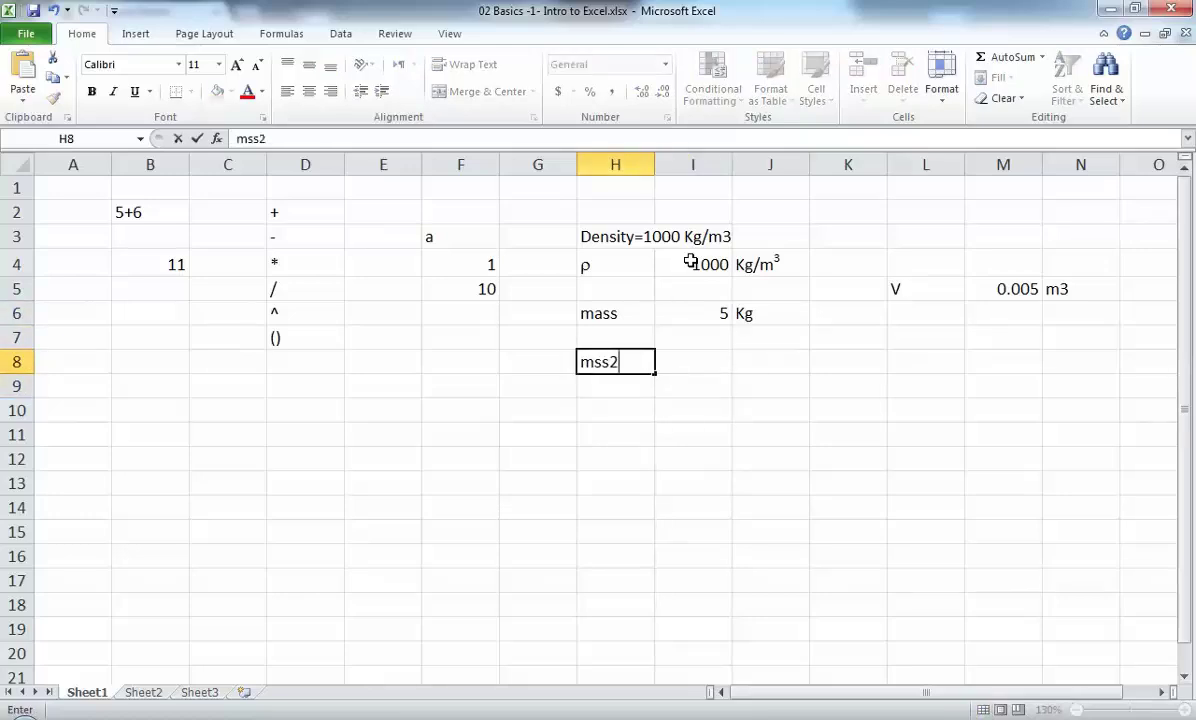
{"action": "key", "text": "Left"}
{"action": "key", "text": "Right"}
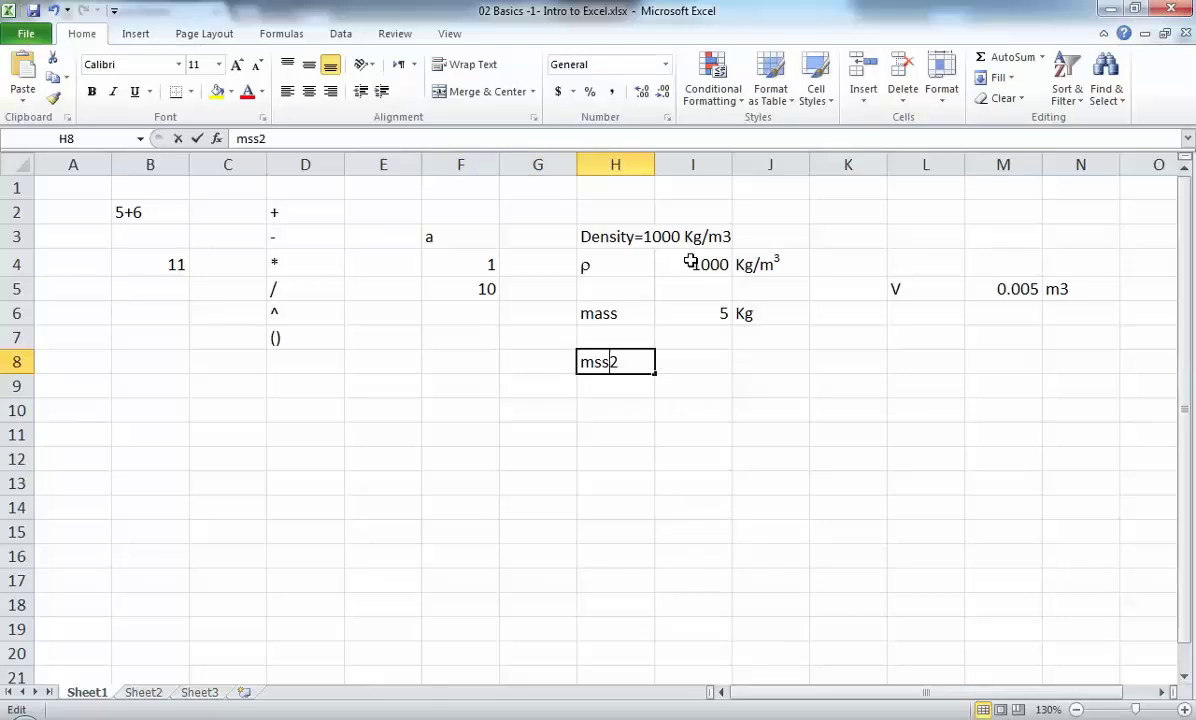
{"action": "key", "text": "F2"}
{"action": "key", "text": "Left"}
{"action": "key", "text": "Left"}
{"action": "key", "text": "Left"}
{"action": "type", "text": "a"}
{"action": "key", "text": "Tab"}
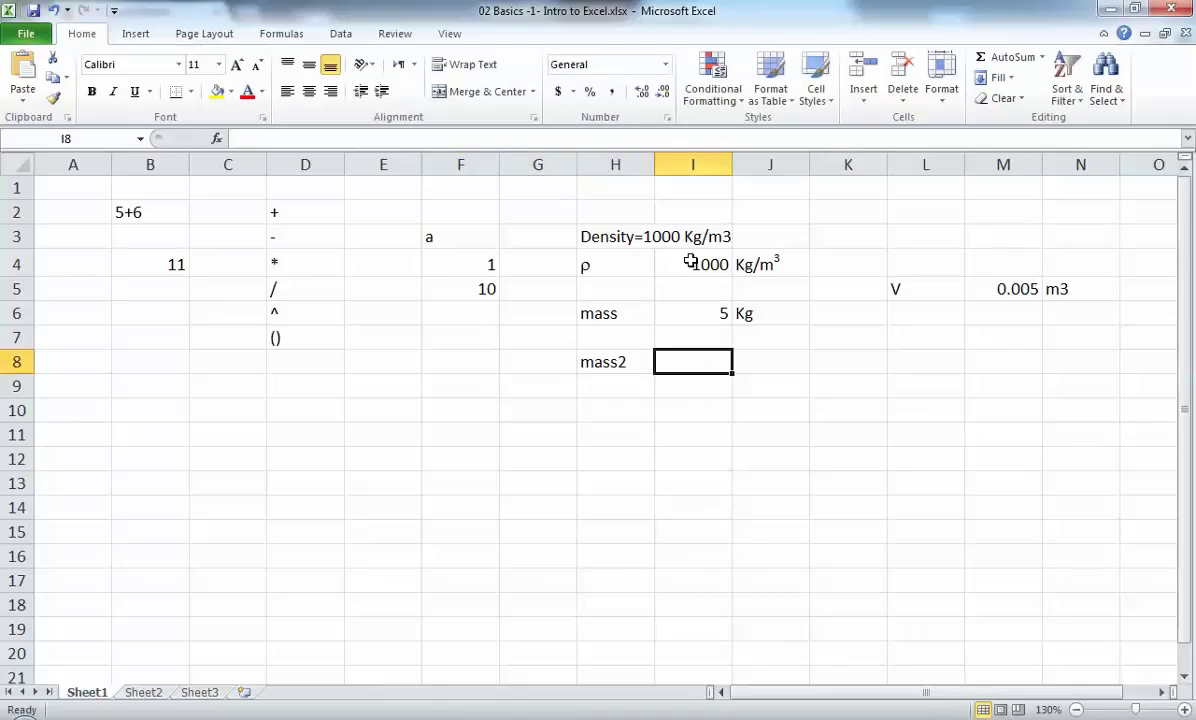
Step: Enter 15 as the mass2 value in I8 and copy the Kg unit from J6 into J8
{"action": "type", "text": "15"}
{"action": "key", "text": "Tab"}
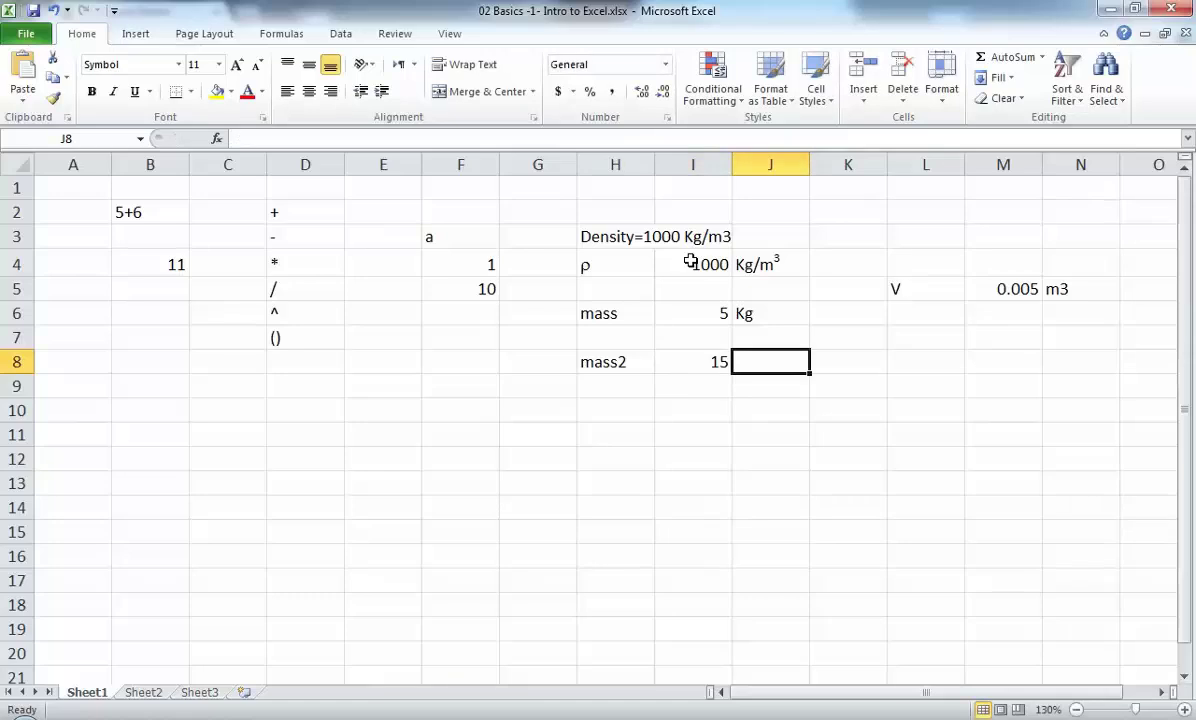
{"action": "type", "text": "Kg"}
{"action": "key", "text": "BackSpace"}
{"action": "key", "text": "BackSpace"}
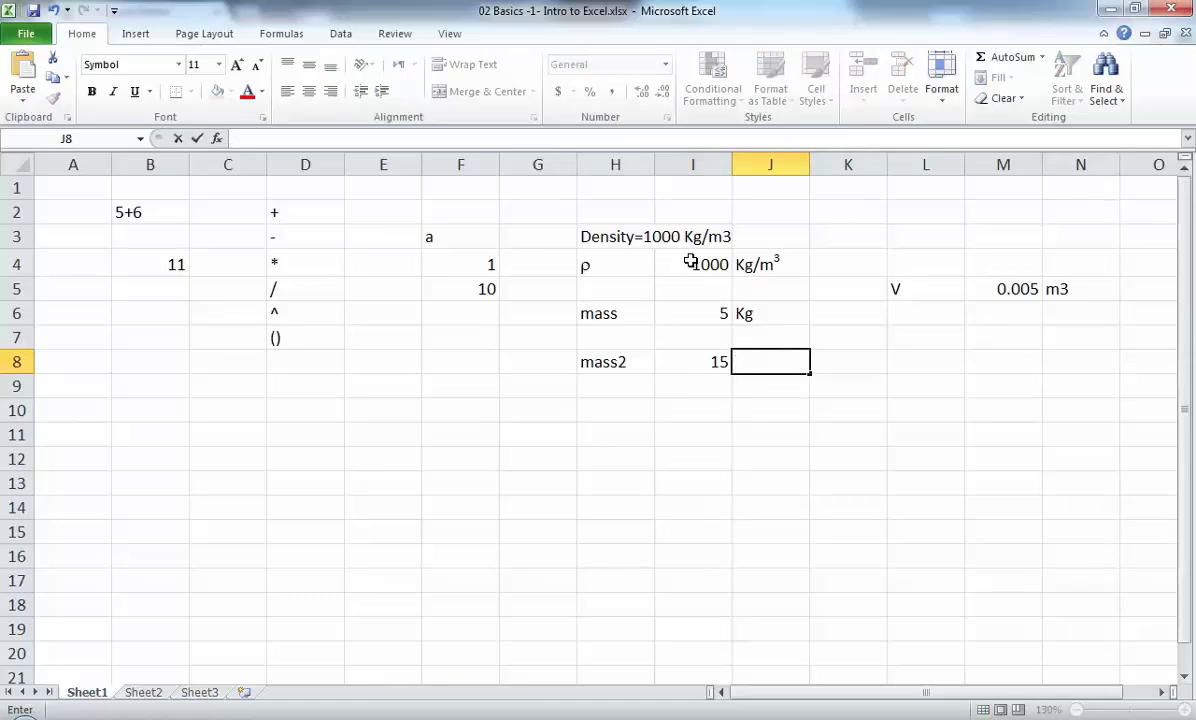
{"action": "key", "text": "Up"}
{"action": "key", "text": "Up"}
{"action": "key", "text": "ctrl+c"}
{"action": "key", "text": "Down"}
{"action": "key", "text": "Down"}
{"action": "key", "text": "ctrl+v"}
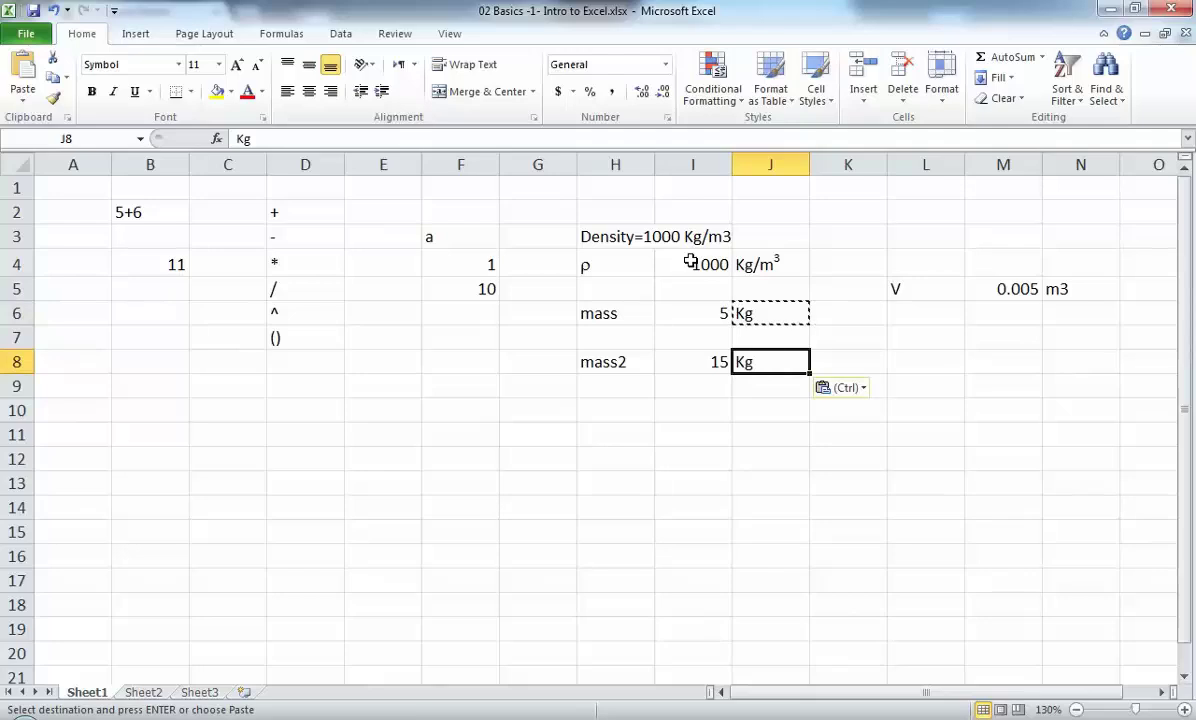
{"action": "key", "text": "Escape"}
Step: Redirect the mass reference in the M5 volume formula from I6 to I8, making it =I8/I4
{"action": "key", "text": "Up"}
{"action": "key", "text": "Up"}
{"action": "key", "text": "Up"}
{"action": "key", "text": "Right"}
{"action": "key", "text": "Right"}
{"action": "key", "text": "Right"}
{"action": "key", "text": "F2"}
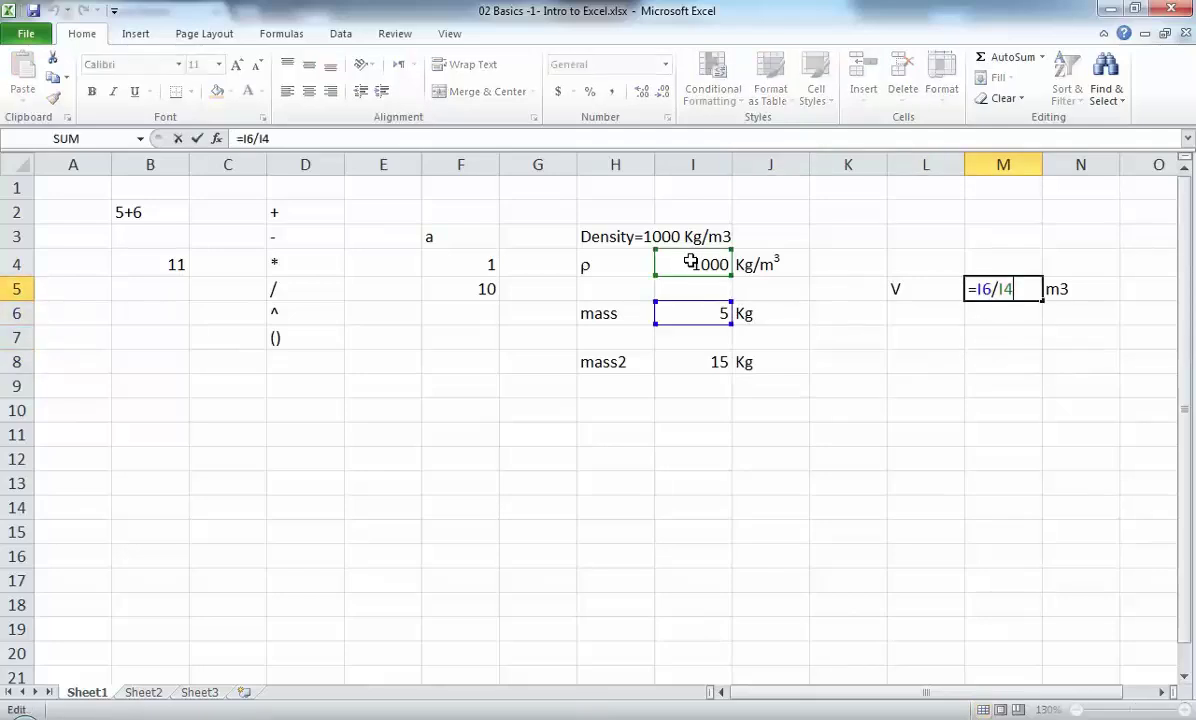
{"action": "key", "text": "Left"}
{"action": "key", "text": "Left"}
{"action": "key", "text": "Left"}
{"action": "key", "text": "Left"}
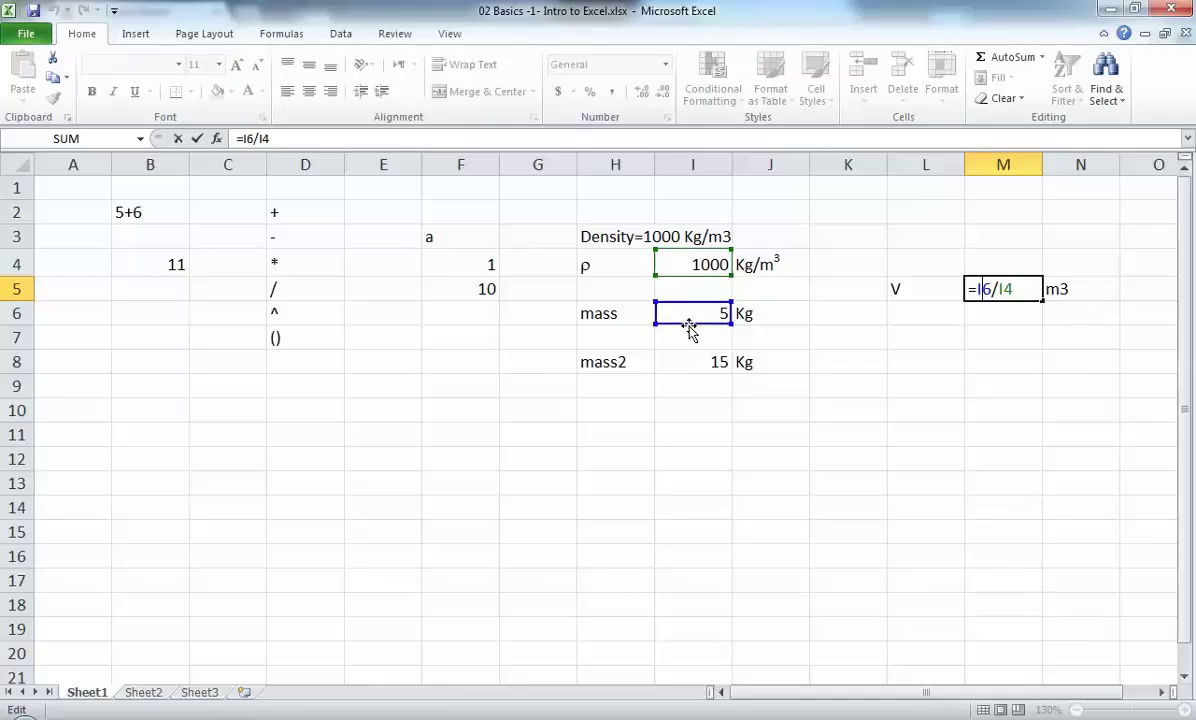
{"action": "left_click_drag", "start_coordinate": [689, 327], "coordinate": [698, 351]}
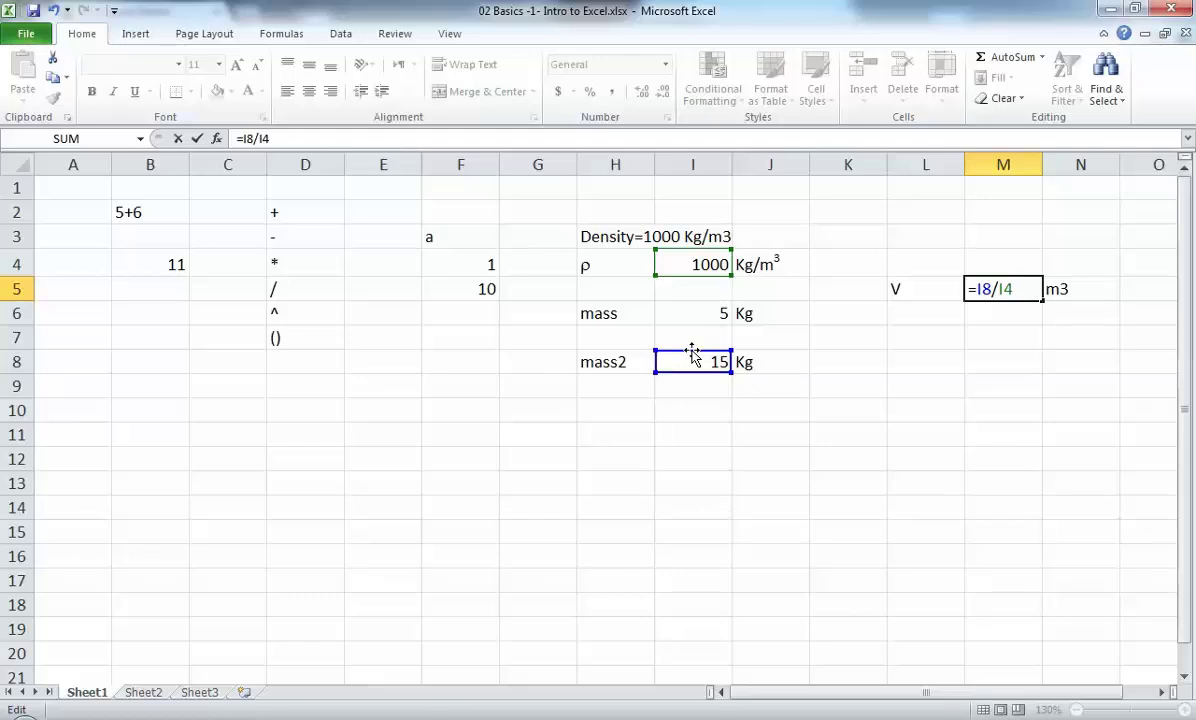
{"action": "key", "text": "Return"}
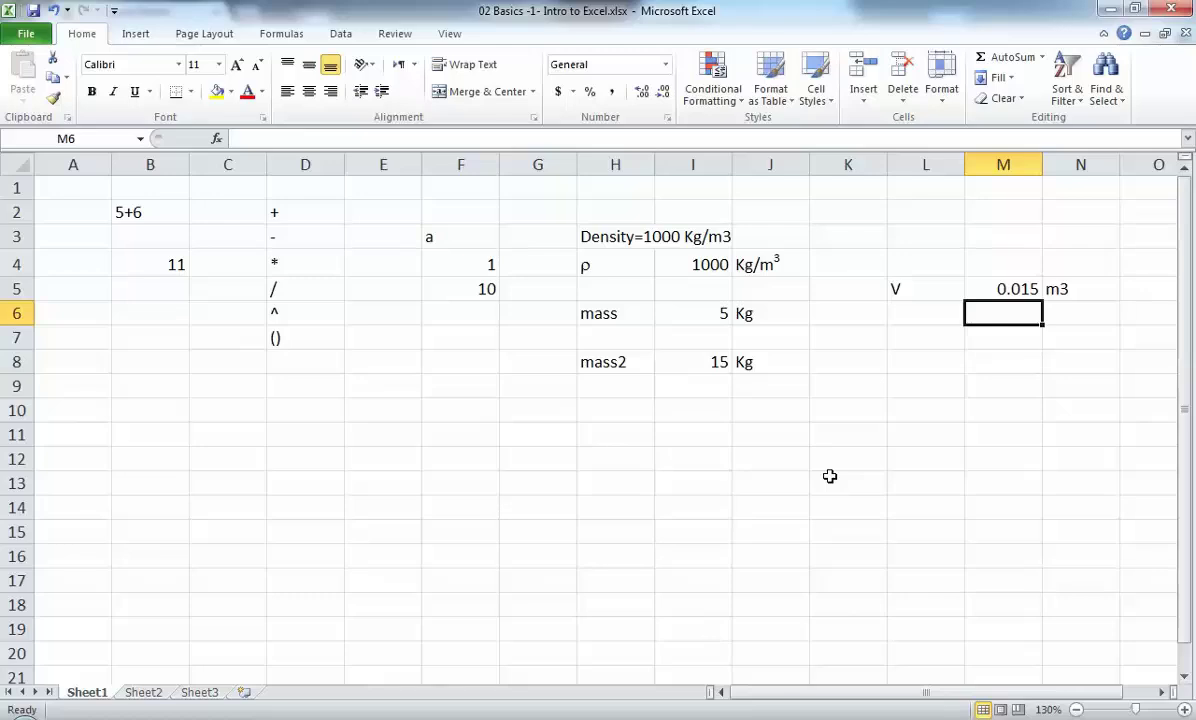
Step: Examine the density reference I4 in the M5 volume formula, leaving the formula as it is
{"action": "key", "text": "Up"}
{"action": "key", "text": "F2"}
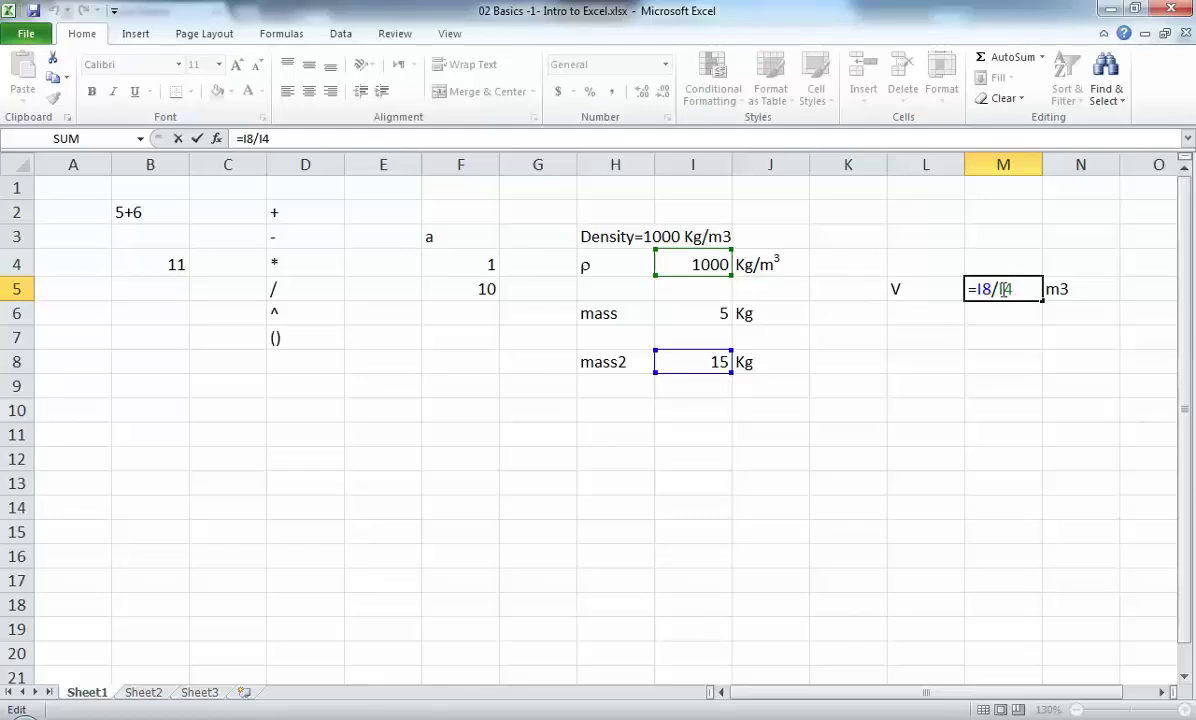
{"action": "left_click_drag", "start_coordinate": [998, 289], "coordinate": [1013, 289]}
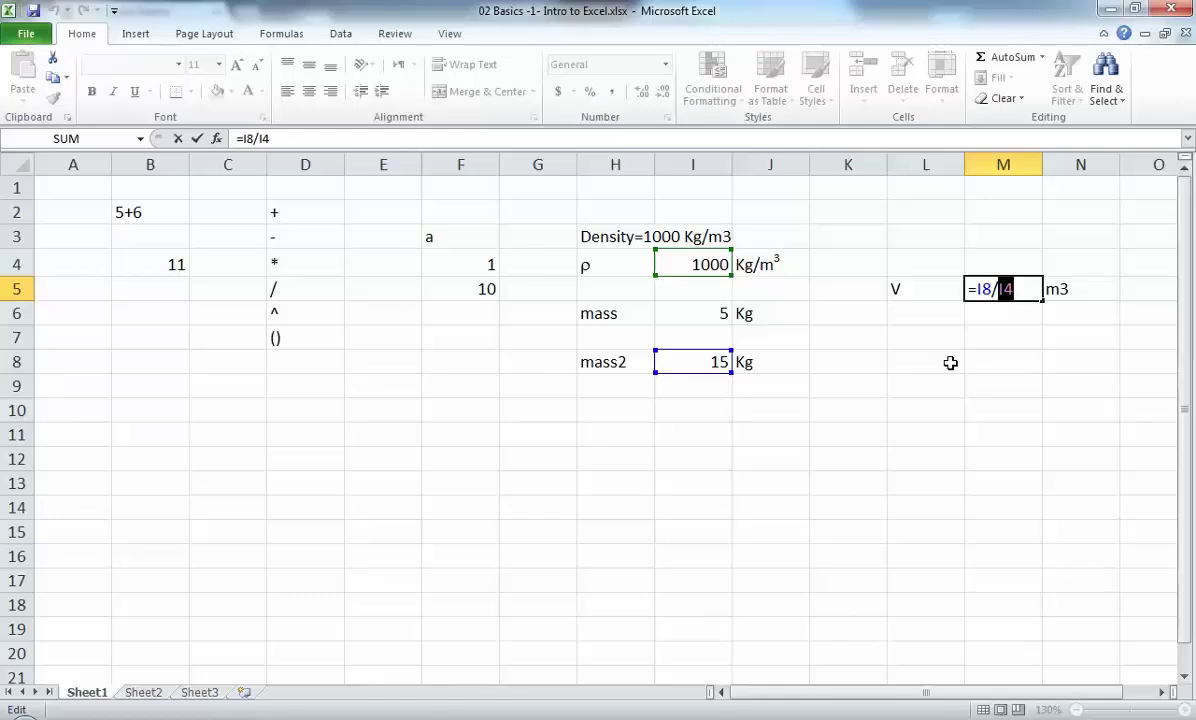
{"action": "key", "text": "Left"}
{"action": "key", "text": "Left"}
{"action": "key", "text": "Return"}
Step: Enter the numbers 10, 5 and 0 down cells F12 to F14
{"action": "key", "text": "Down"}
{"action": "key", "text": "Down"}
{"action": "key", "text": "Down"}
{"action": "key", "text": "Left"}
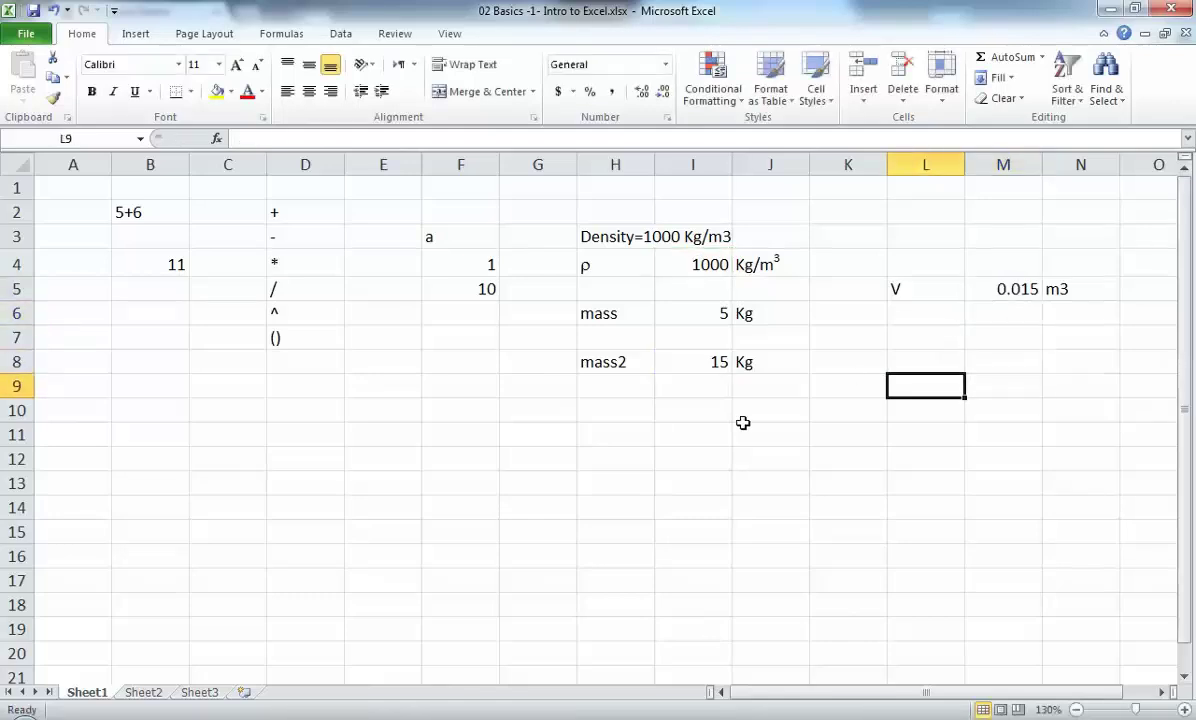
{"action": "key", "text": "Left"}
{"action": "key", "text": "Left"}
{"action": "key", "text": "Down"}
{"action": "key", "text": "Left"}
{"action": "key", "text": "Left"}
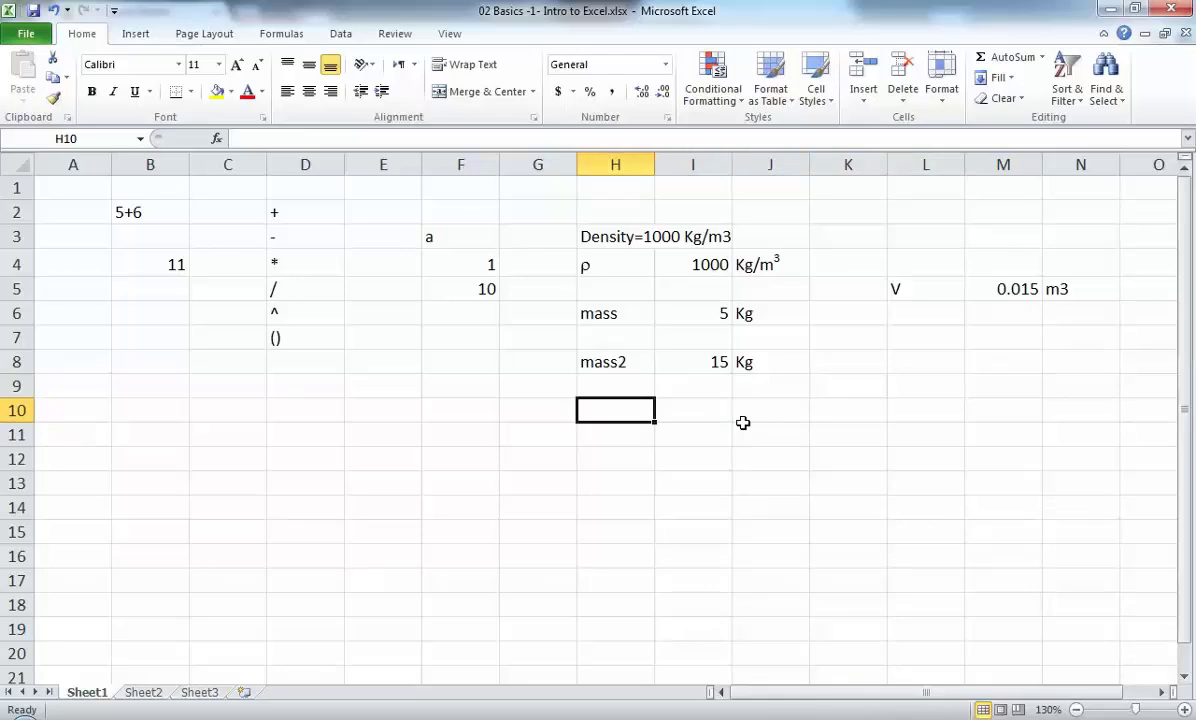
{"action": "key", "text": "Left"}
{"action": "key", "text": "Down"}
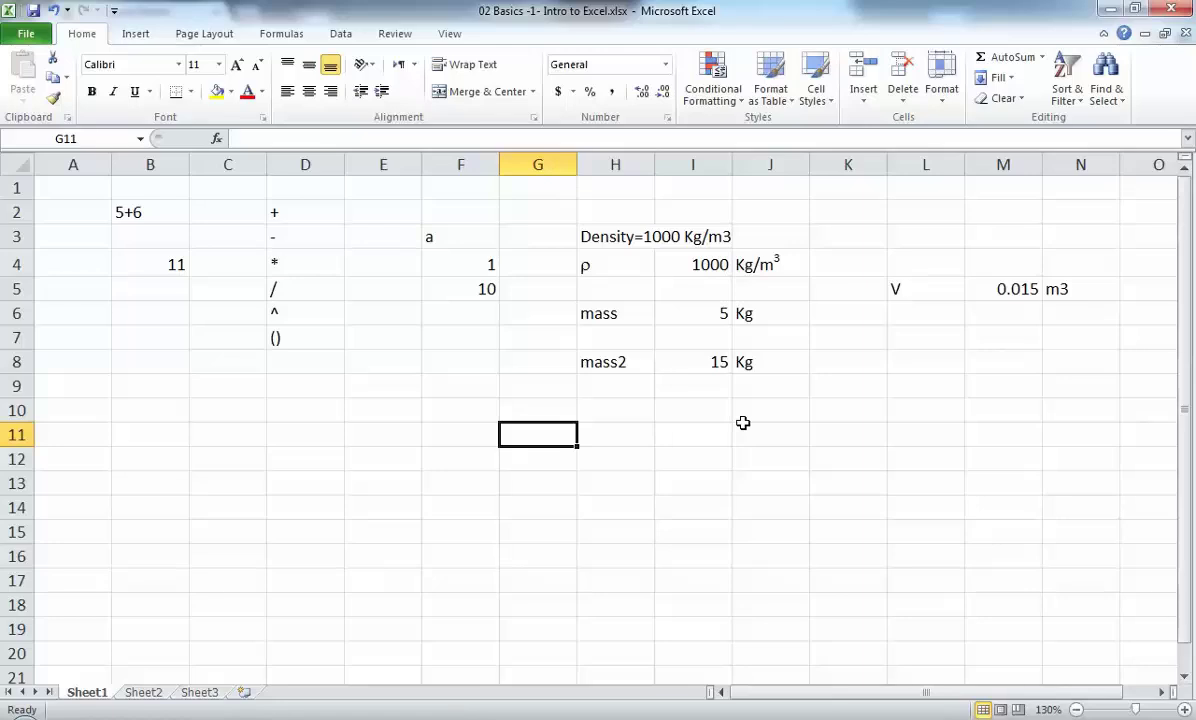
{"action": "key", "text": "Left"}
{"action": "key", "text": "Down"}
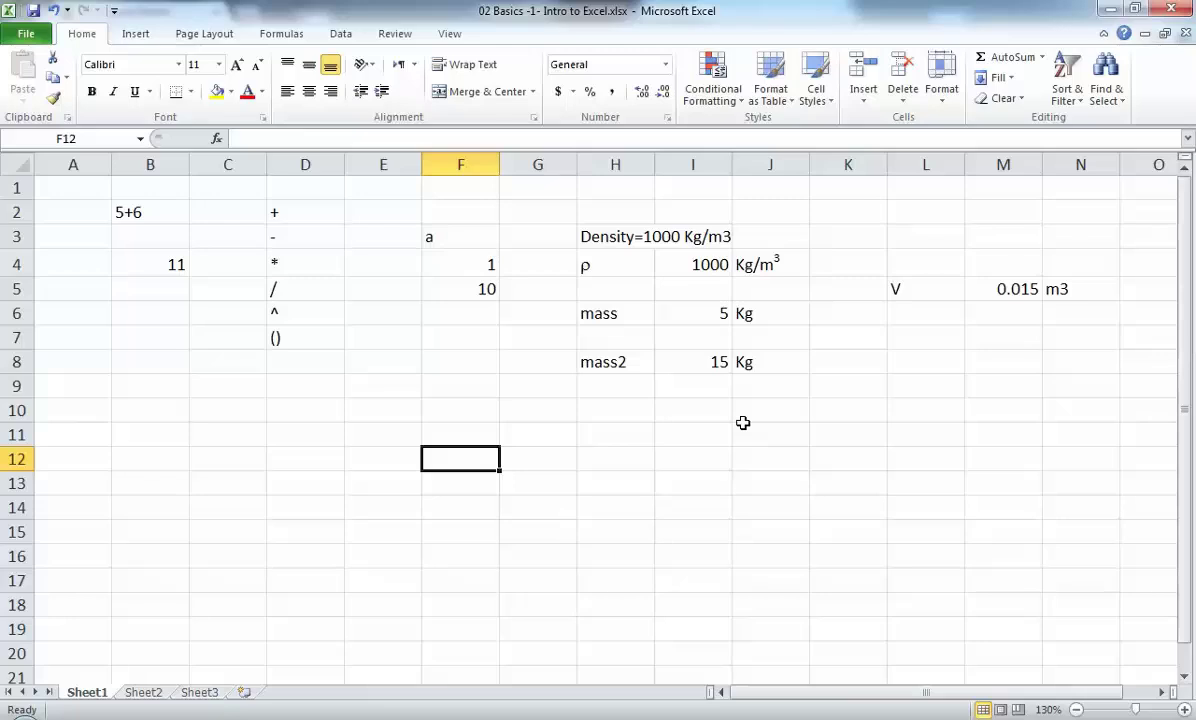
{"action": "type", "text": "10"}
{"action": "key", "text": "Return"}
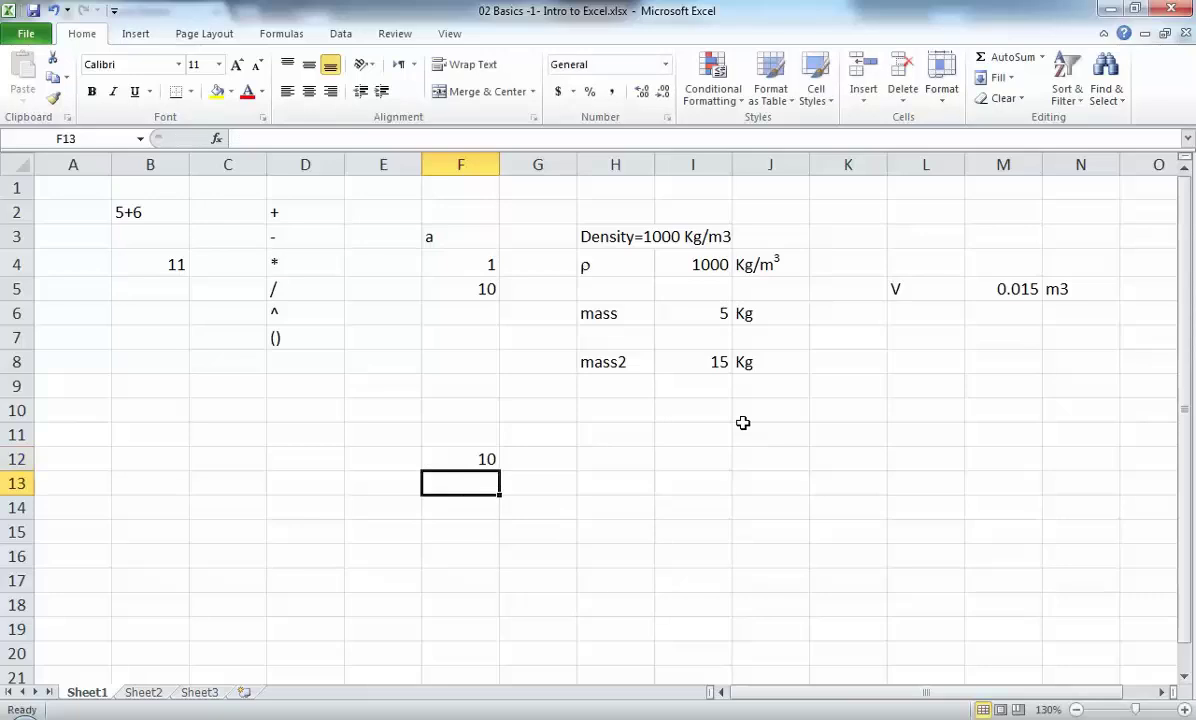
{"action": "type", "text": "5"}
{"action": "key", "text": "Return"}
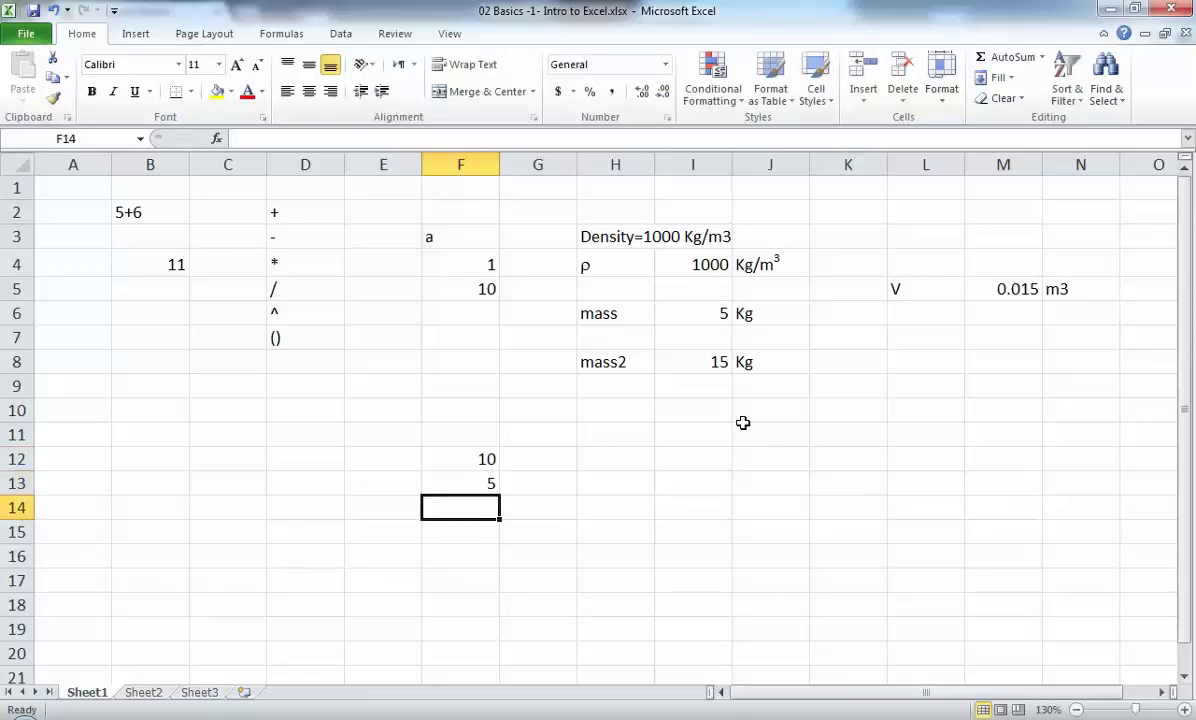
{"action": "type", "text": "0"}
{"action": "key", "text": "Right"}
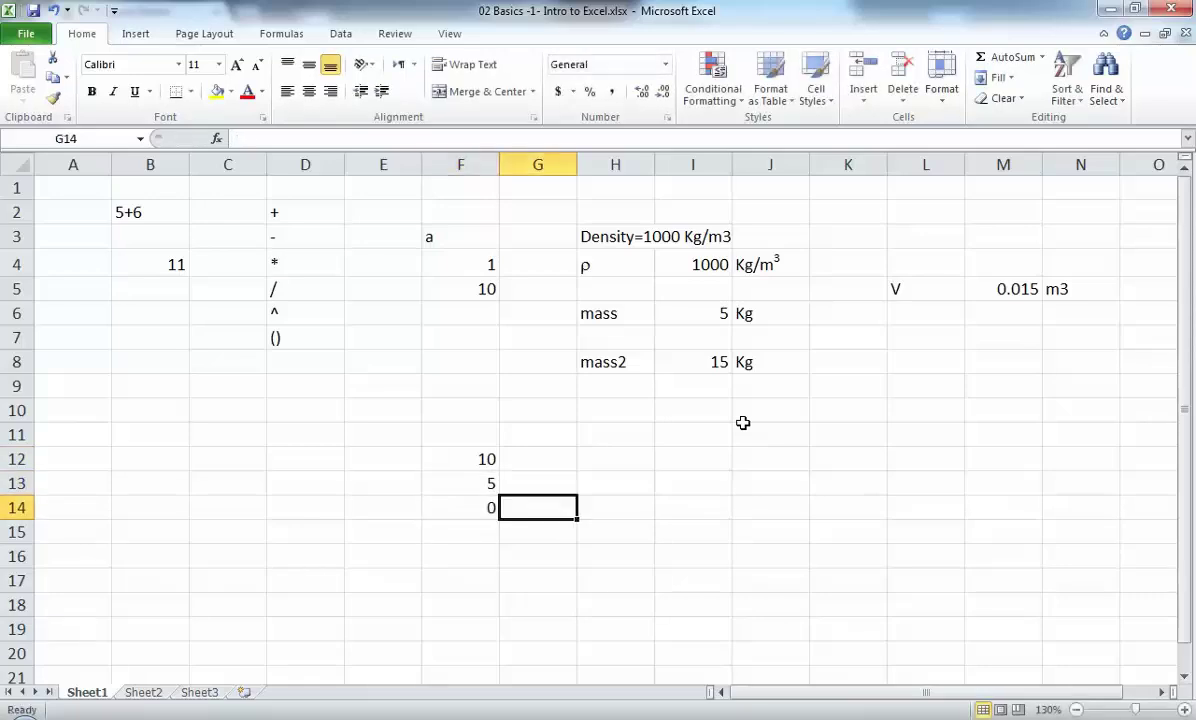
Step: Enter the sum formula =F12+F13l in H12, with a stray letter l after the second reference
{"action": "key", "text": "Right"}
{"action": "key", "text": "Up"}
{"action": "key", "text": "Up"}
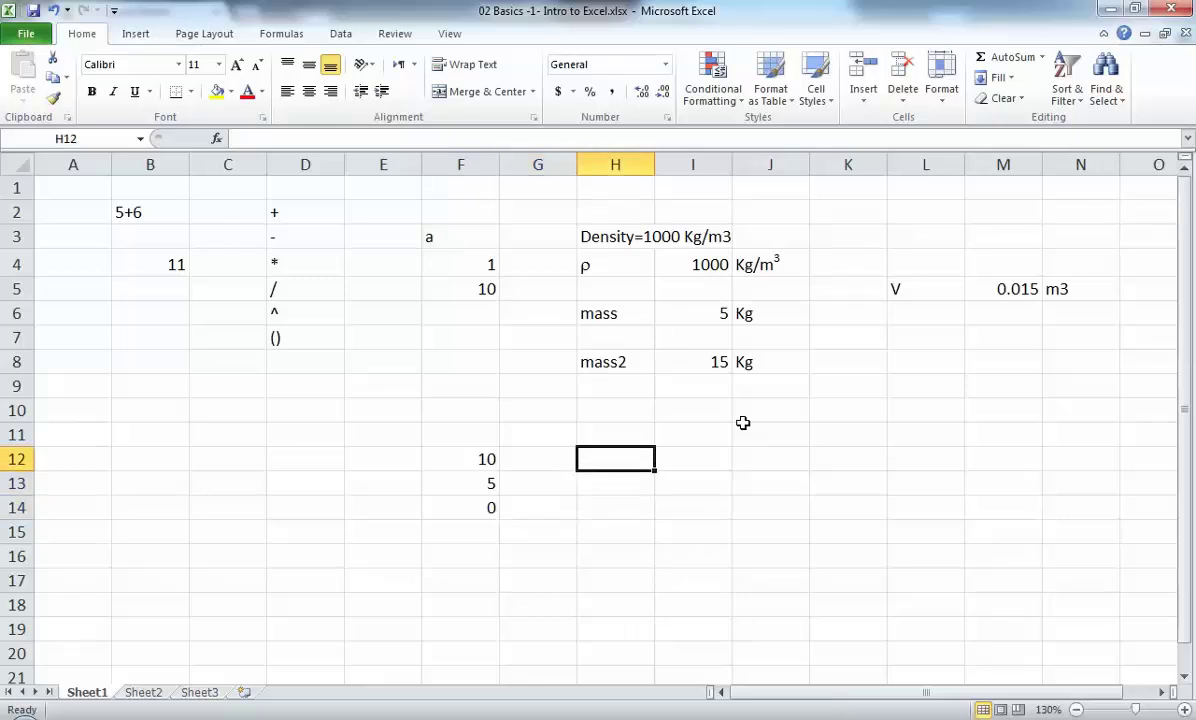
{"action": "type", "text": "="}
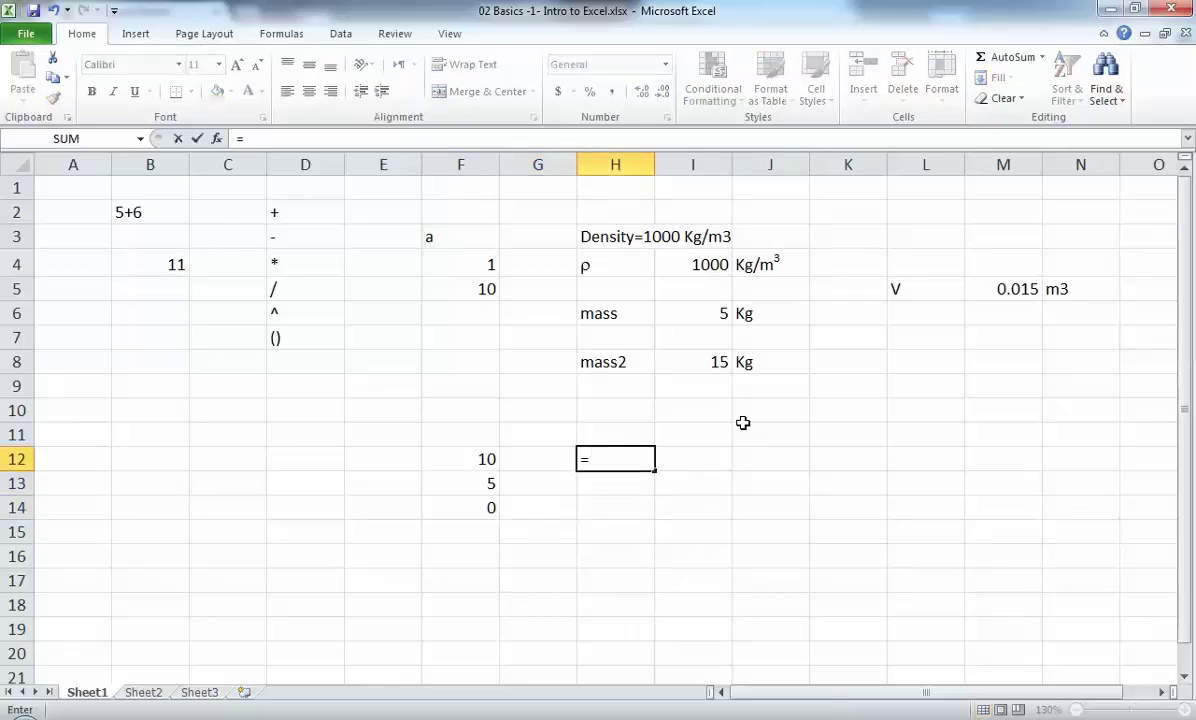
{"action": "key", "text": "Left"}
{"action": "key", "text": "Left"}
{"action": "type", "text": "+"}
{"action": "key", "text": "Left"}
{"action": "key", "text": "Left"}
{"action": "key", "text": "Down"}
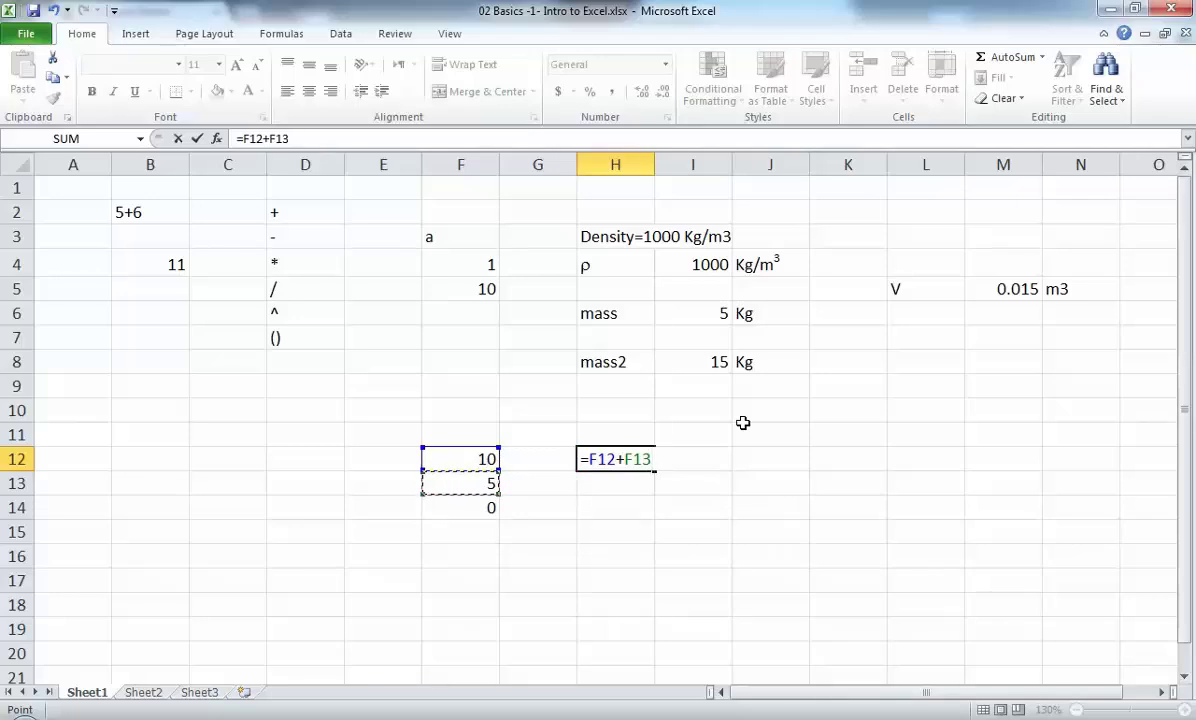
{"action": "type", "text": "'"}
{"action": "key", "text": "BackSpace"}
{"action": "type", "text": "l"}
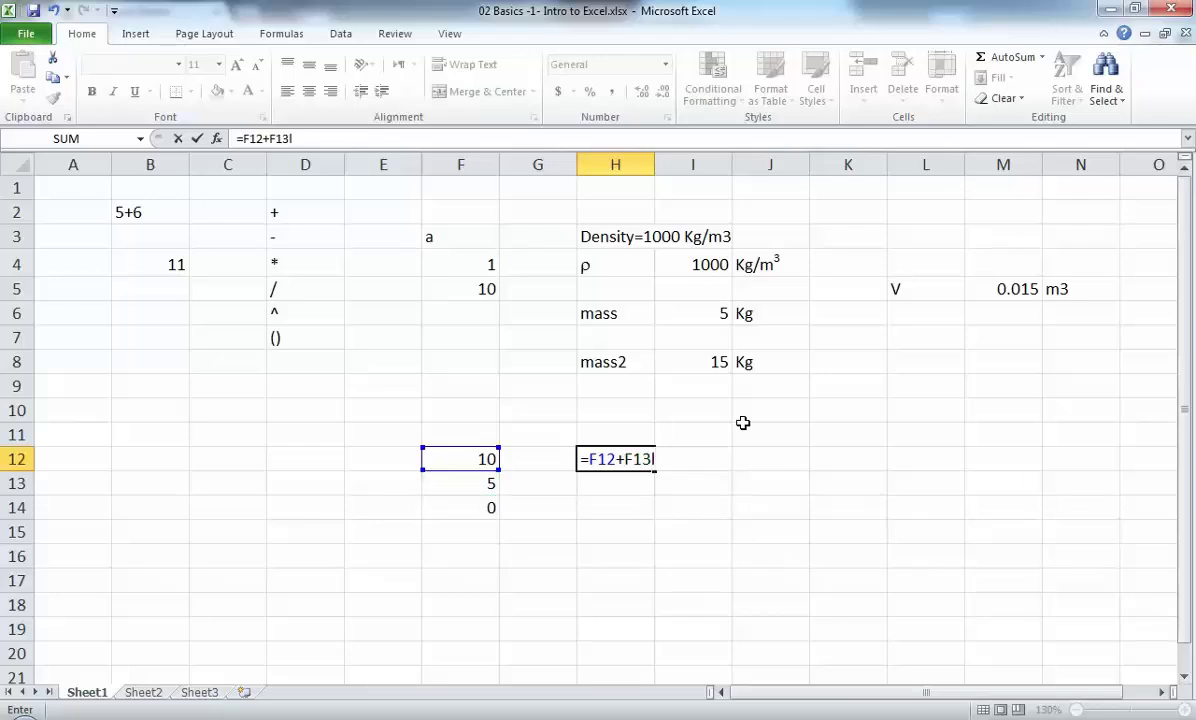
{"action": "key", "text": "Return"}
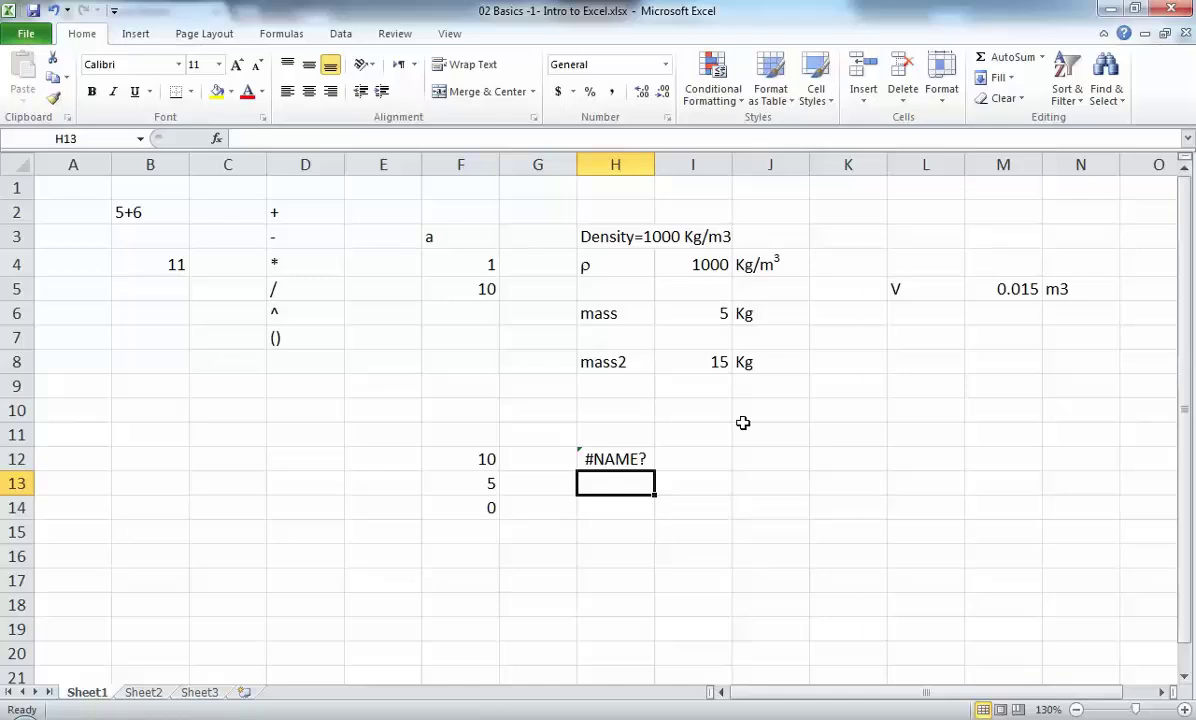
Step: Try correcting the H12 formula to =F12+F13, and undo the correction
{"action": "key", "text": "Up"}
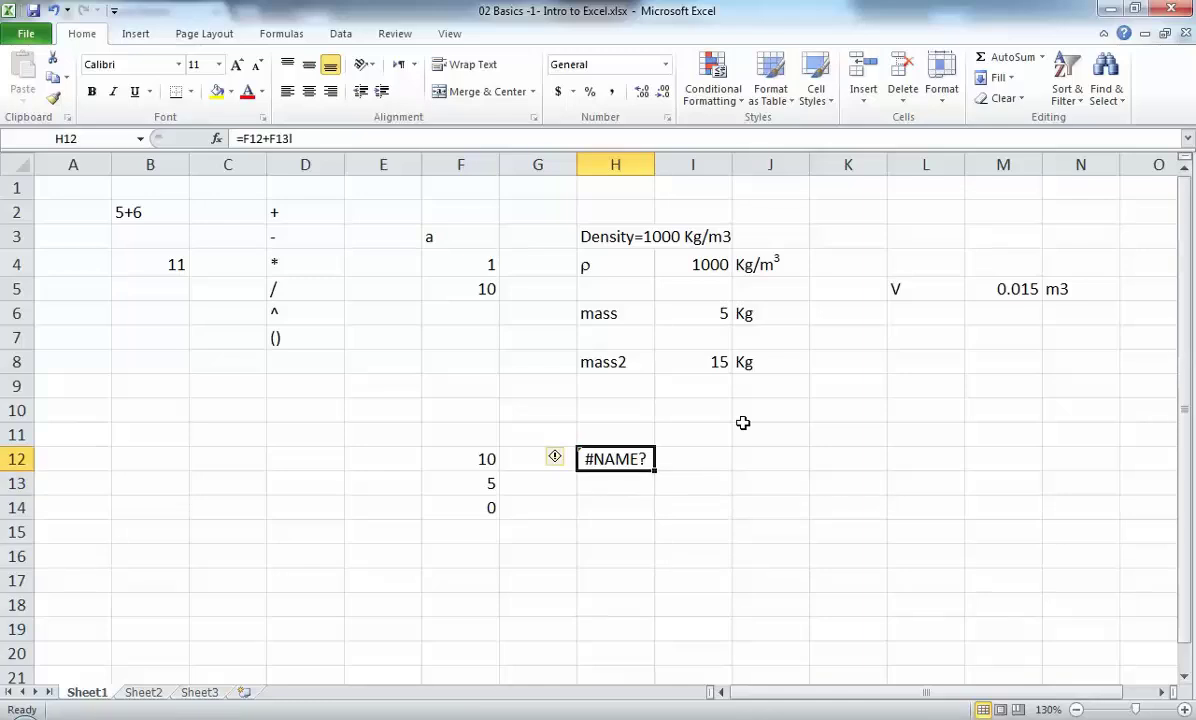
{"action": "key", "text": "F2"}
{"action": "type", "text": "2"}
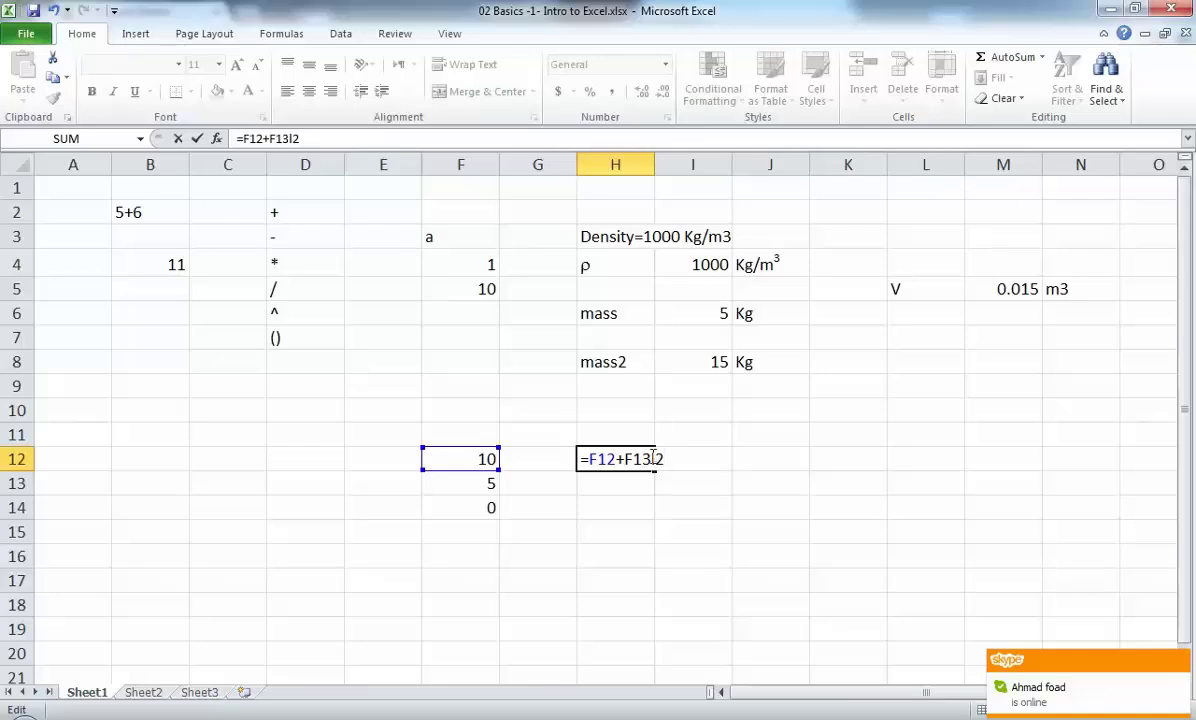
{"action": "left_click_drag", "start_coordinate": [653, 459], "coordinate": [669, 458]}
{"action": "key", "text": "BackSpace"}
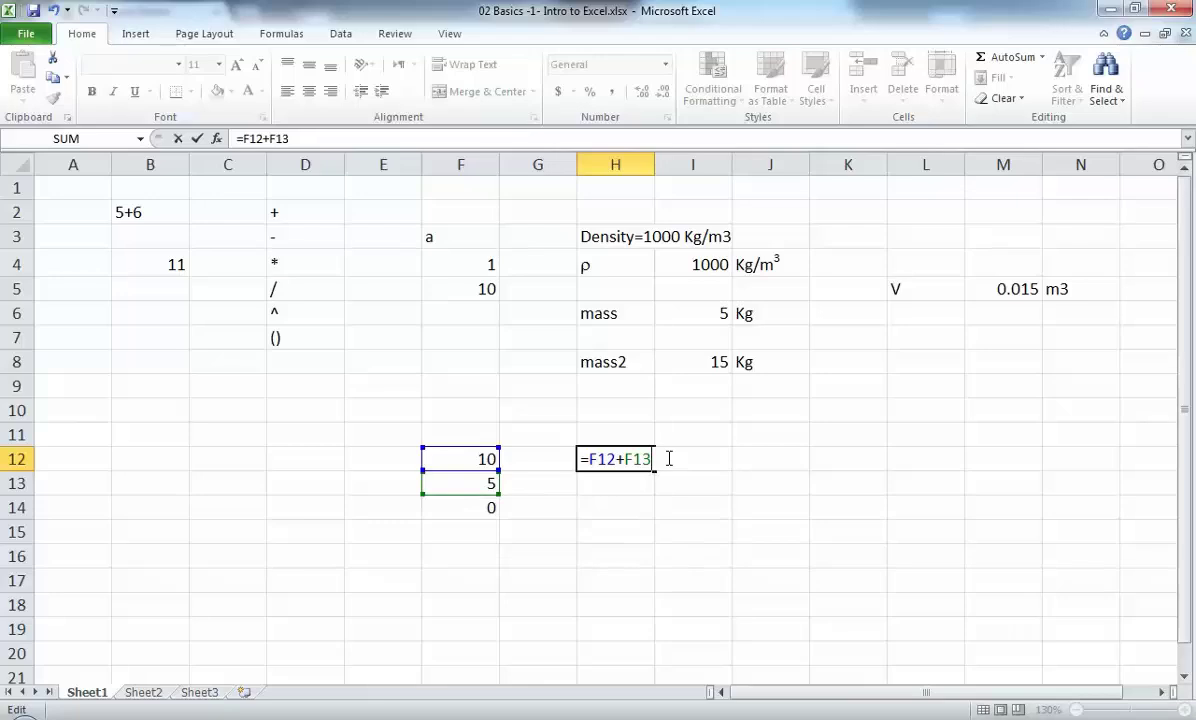
{"action": "key", "text": "Return"}
{"action": "left_click", "coordinate": [640, 458]}
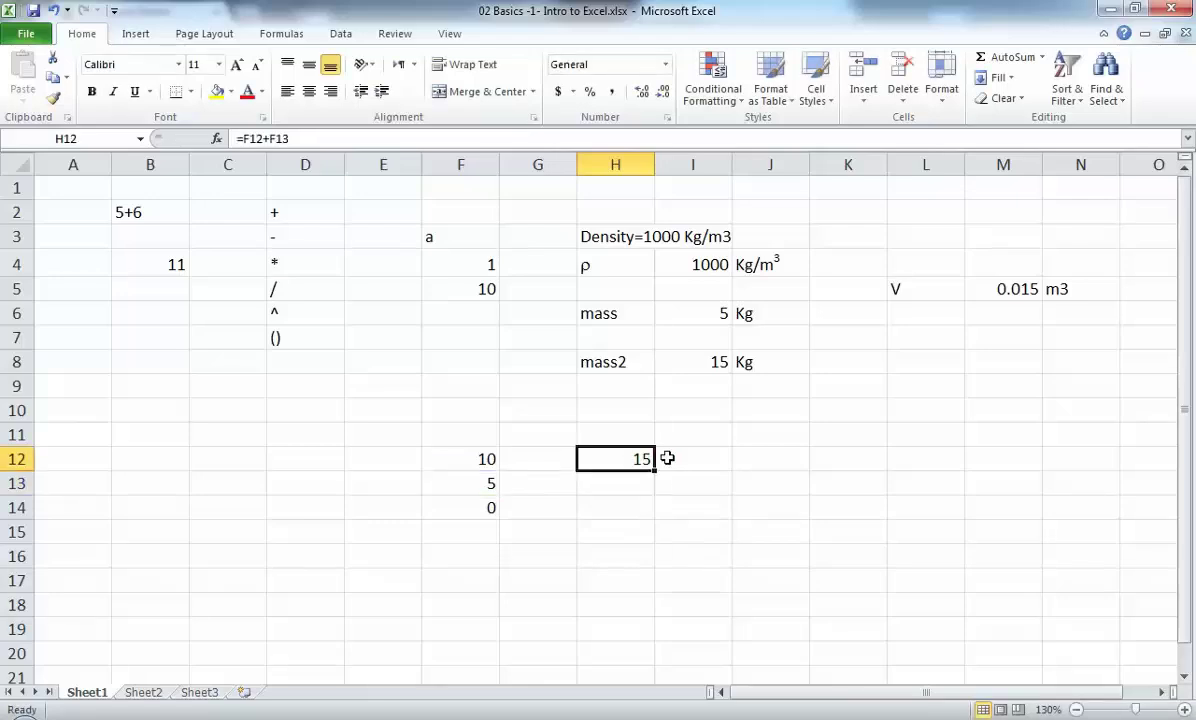
{"action": "key", "text": "ctrl+z"}
Step: Enter the division formula =F12/F14 in H13 and select that cell to check its result
{"action": "key", "text": "Down"}
{"action": "type", "text": "="}
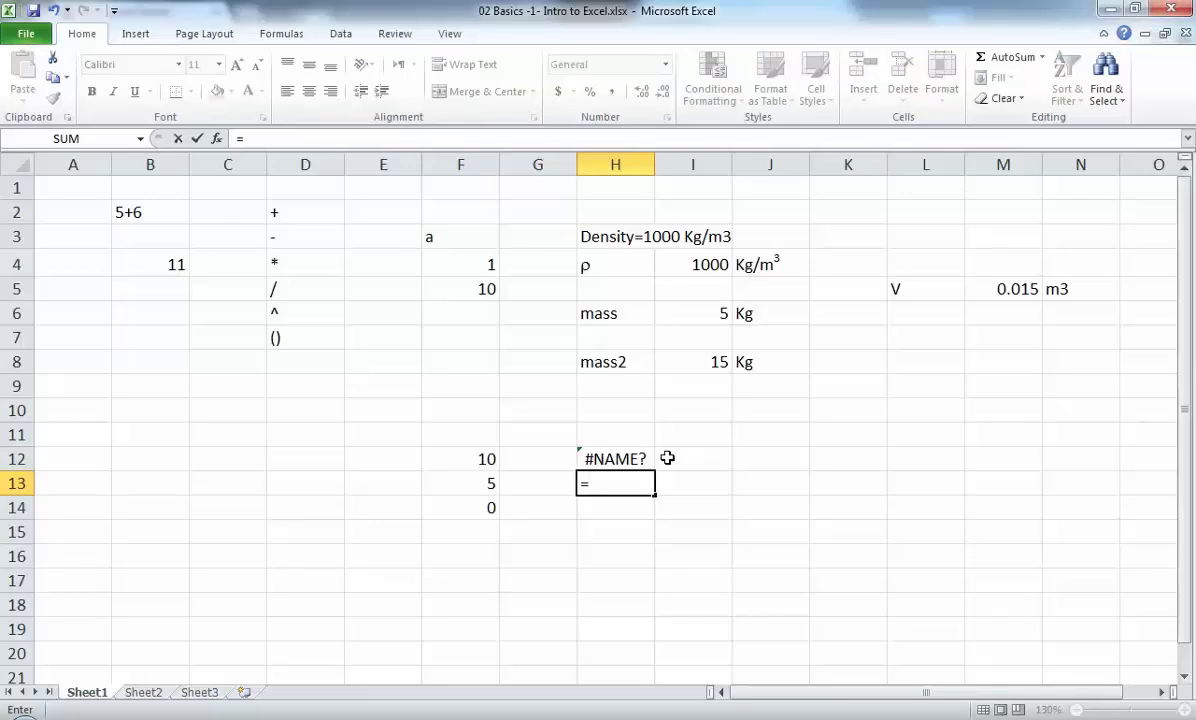
{"action": "key", "text": "Left"}
{"action": "key", "text": "Up"}
{"action": "key", "text": "Left"}
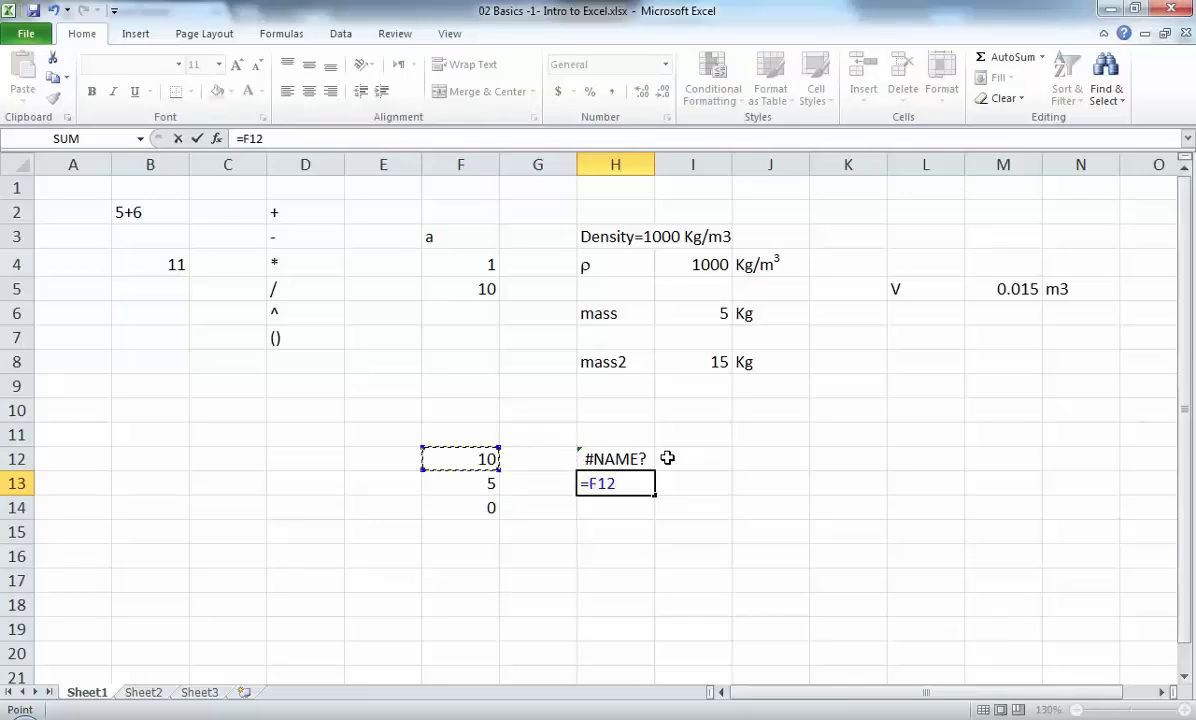
{"action": "type", "text": "/"}
{"action": "key", "text": "Down"}
{"action": "key", "text": "Left"}
{"action": "key", "text": "Left"}
{"action": "key", "text": "Up"}
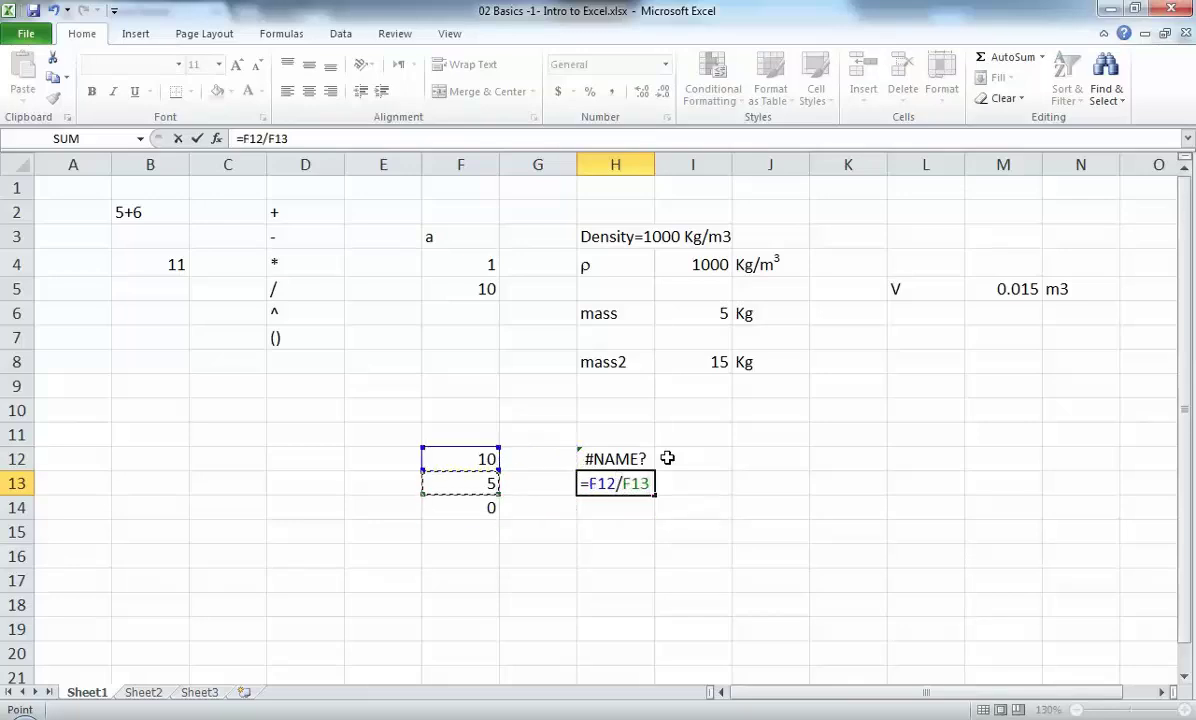
{"action": "key", "text": "Down"}
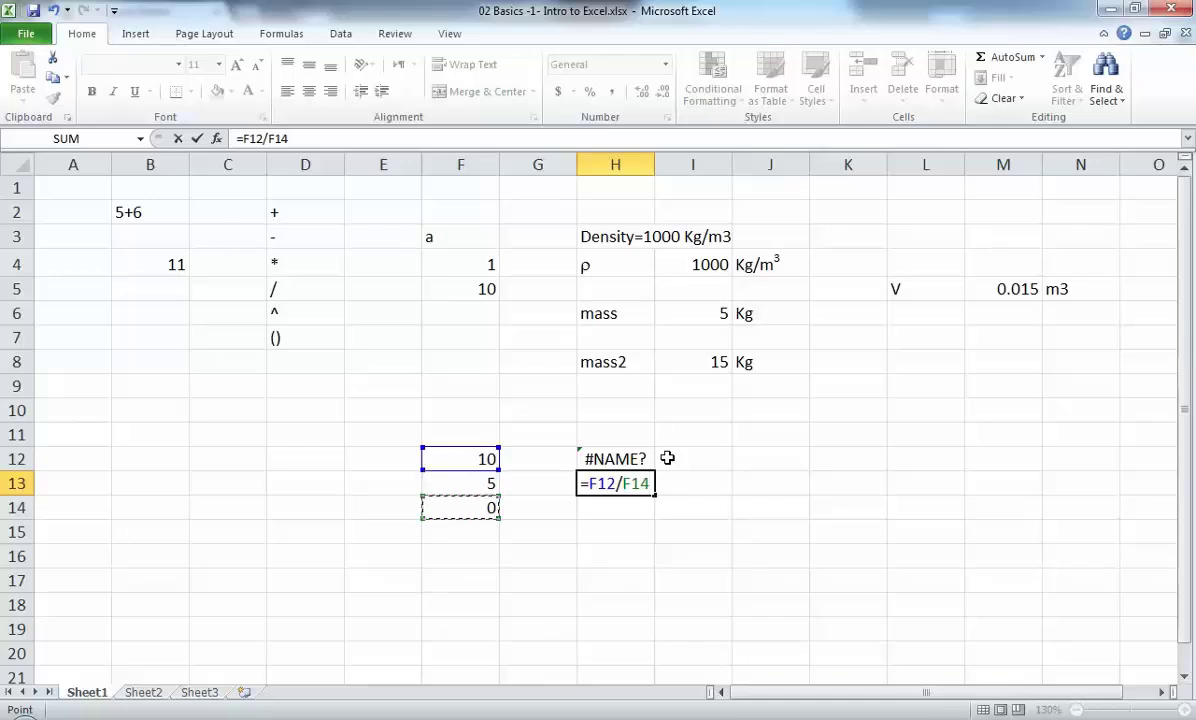
{"action": "key", "text": "Return"}
{"action": "key", "text": "Up"}
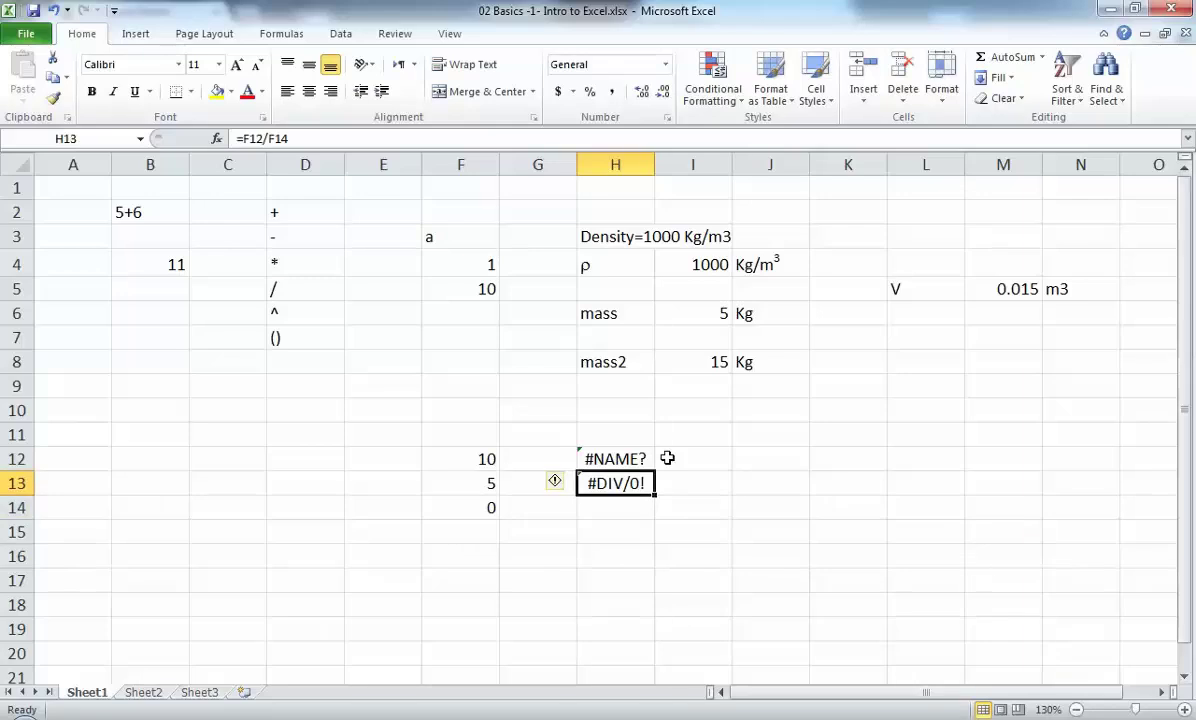
Step: Try changing the H13 formula to =F12/F13, and undo the change
{"action": "key", "text": "F2"}
{"action": "key", "text": "shift+Left"}
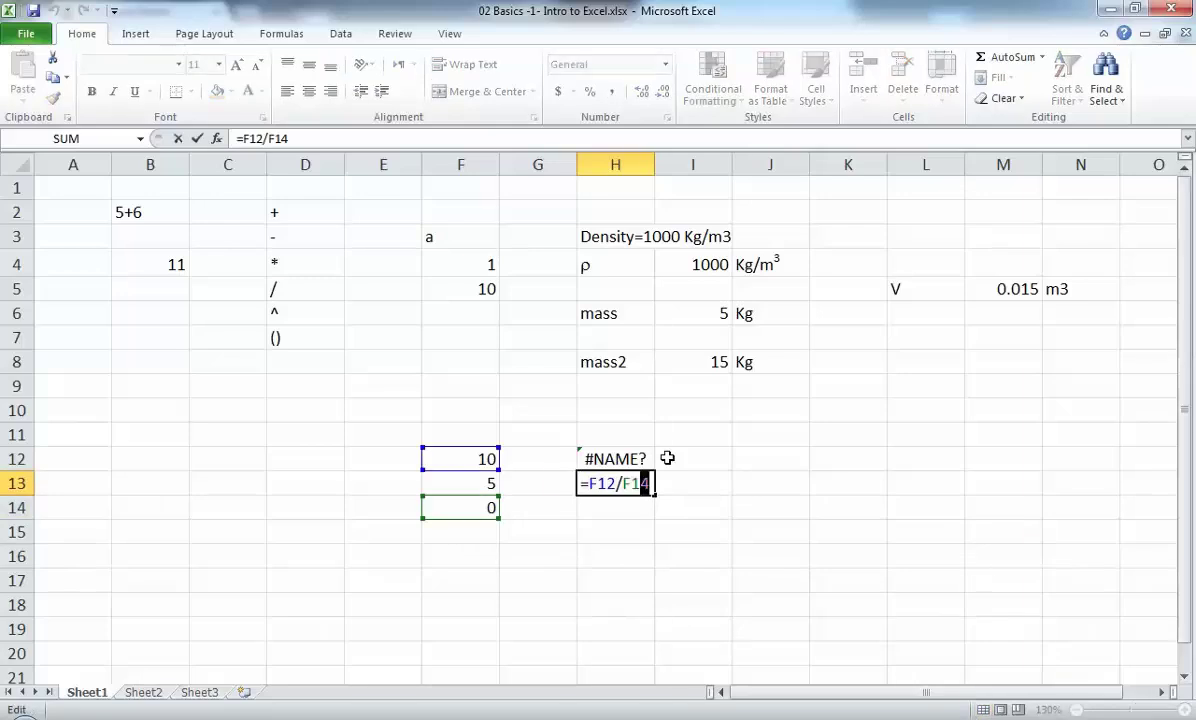
{"action": "type", "text": "3"}
{"action": "key", "text": "Return"}
{"action": "key", "text": "Up"}
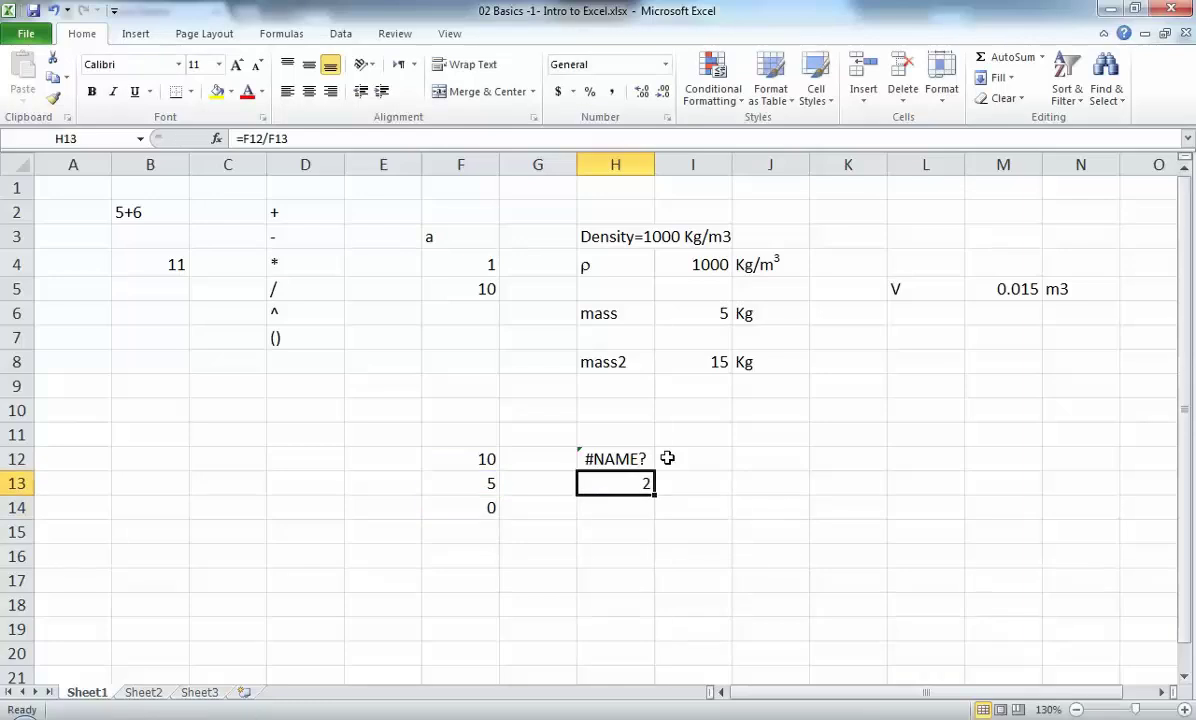
{"action": "key", "text": "F2"}
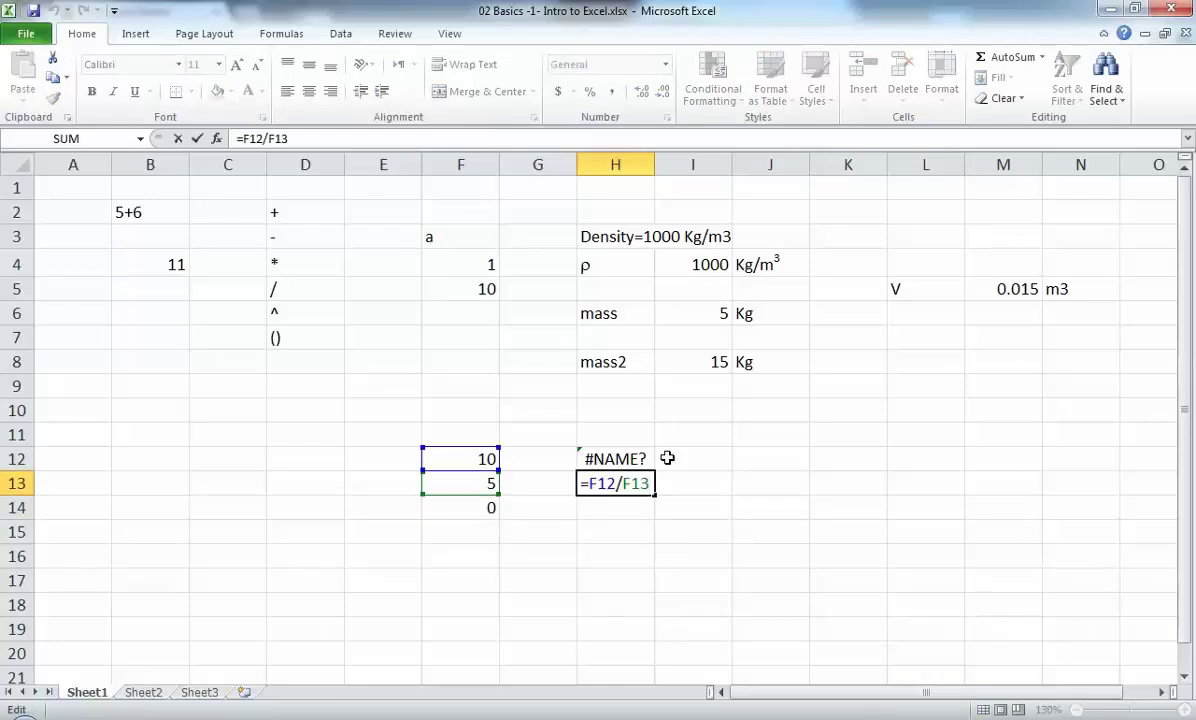
{"action": "key", "text": "Escape"}
{"action": "key", "text": "ctrl+z"}
Step: Enter the number 10000 in both K13 and L13
{"action": "key", "text": "Down"}
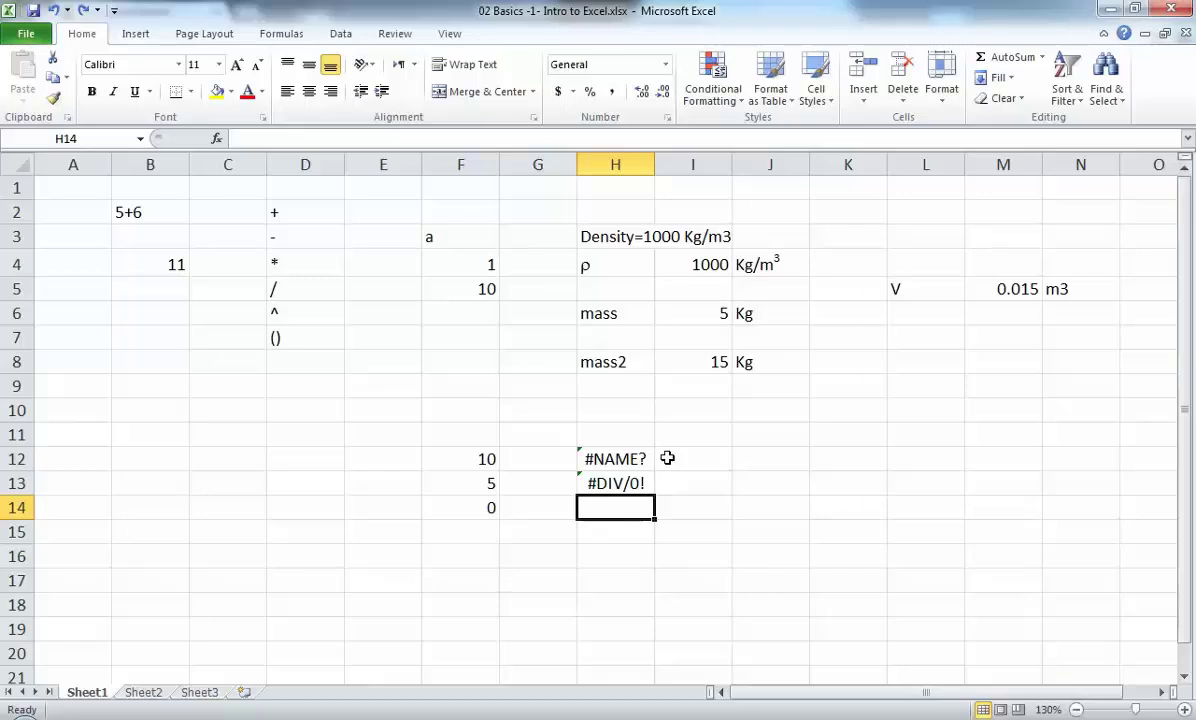
{"action": "key", "text": "Right"}
{"action": "key", "text": "Right"}
{"action": "key", "text": "Right"}
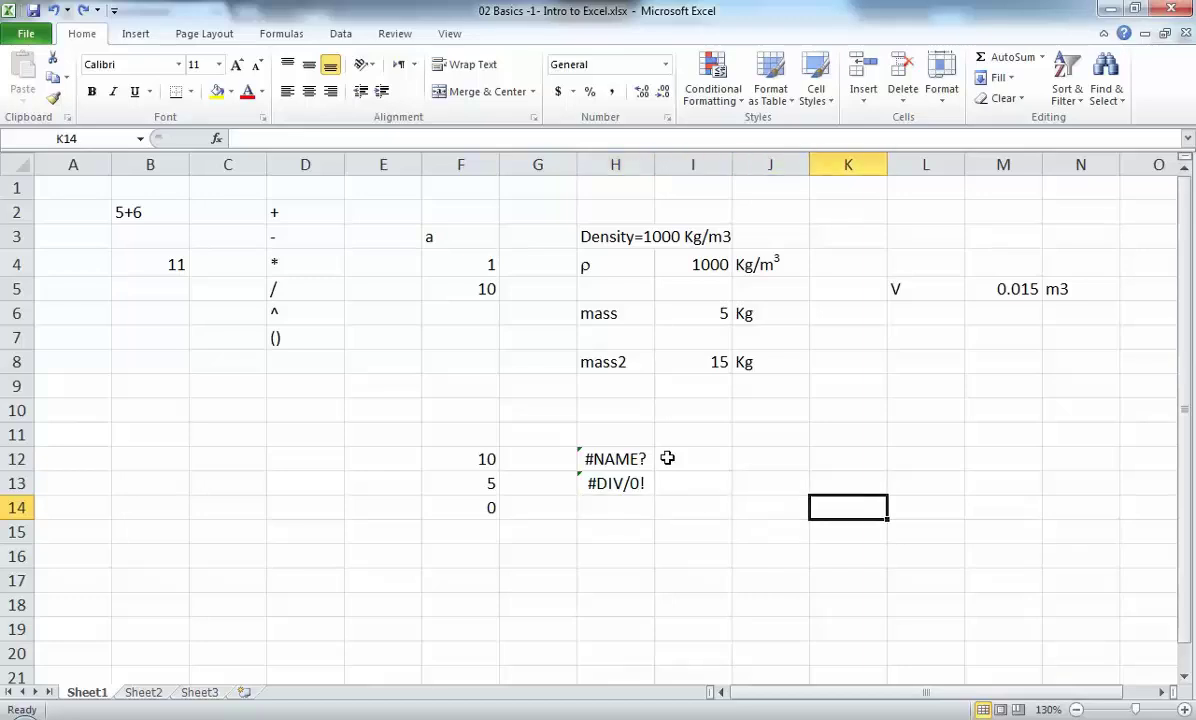
{"action": "key", "text": "Up"}
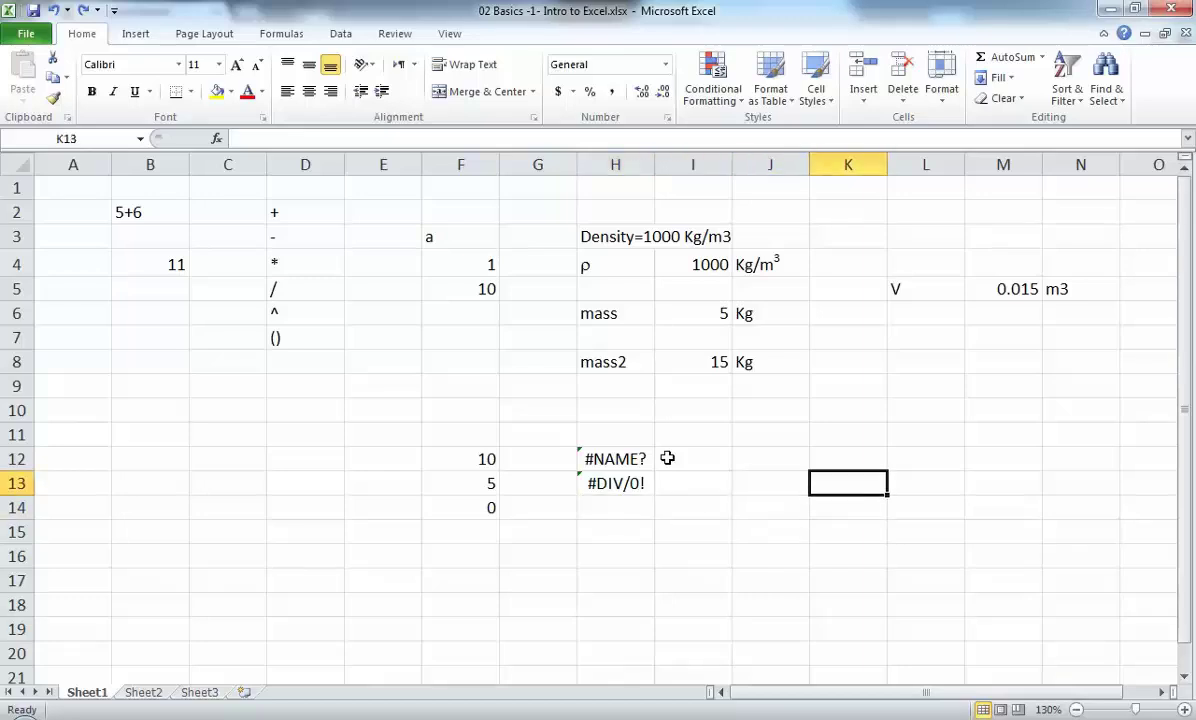
{"action": "type", "text": "10000"}
{"action": "key", "text": "Right"}
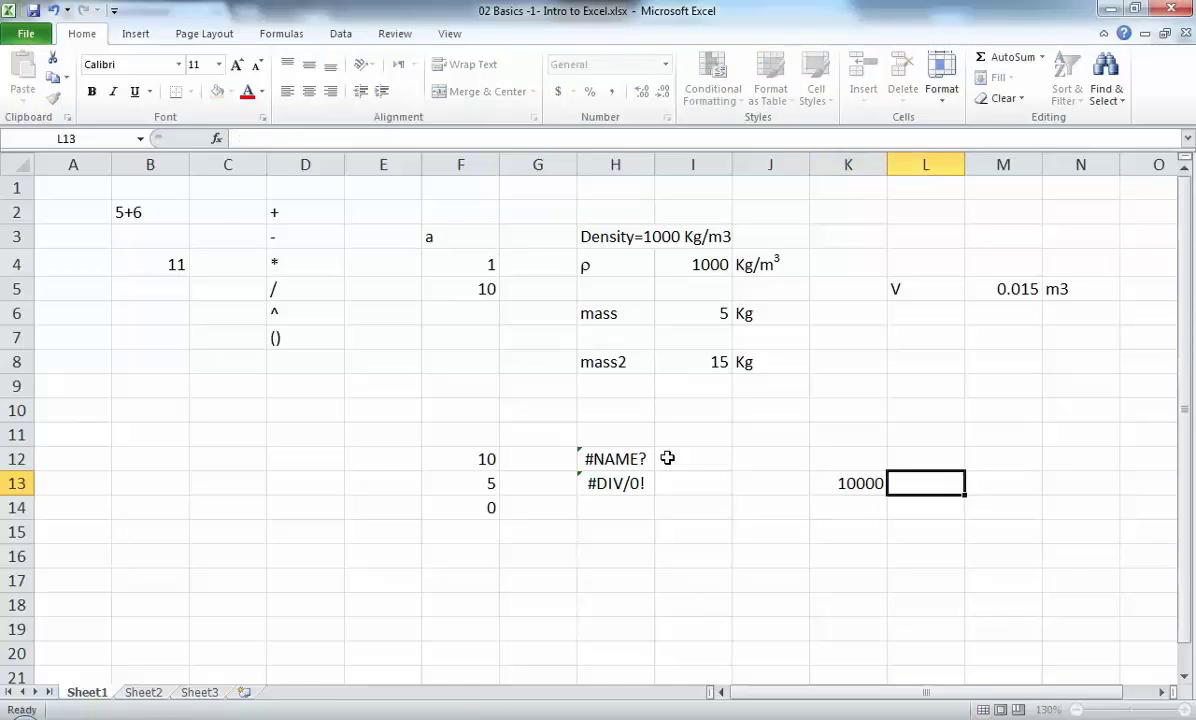
{"action": "type", "text": "10000"}
{"action": "key", "text": "Left"}
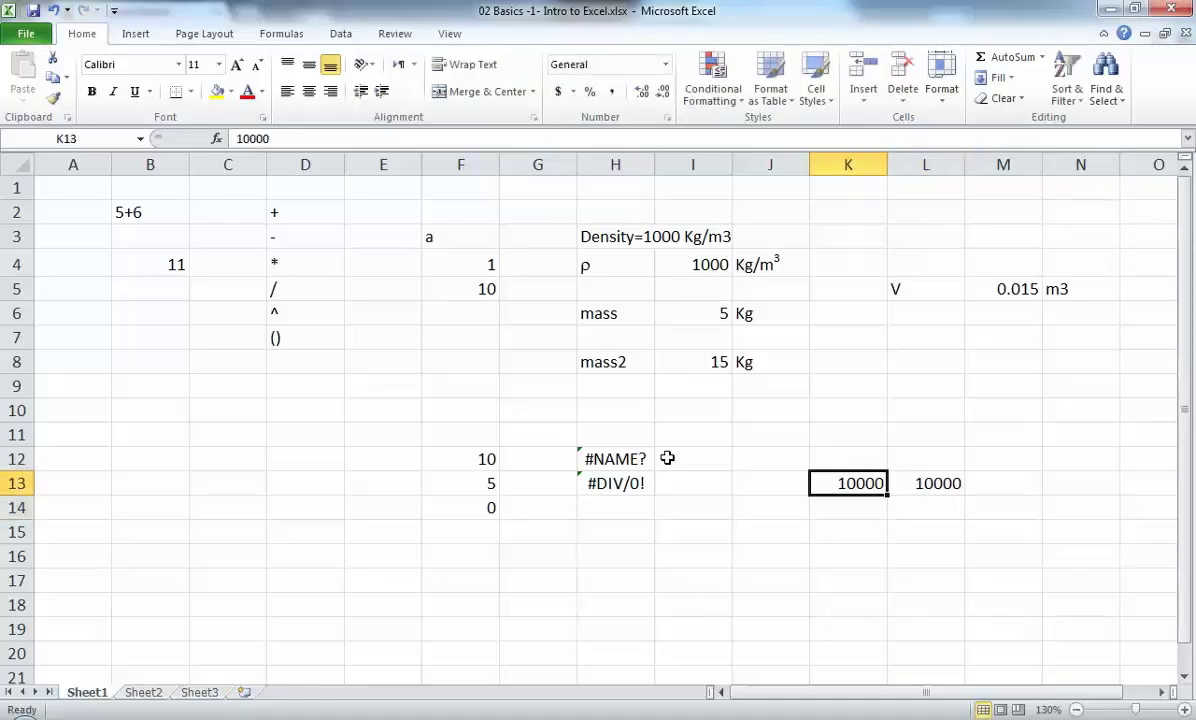
Step: Format L13 in the Scientific number category with 2 decimal places and compare it with K13
{"action": "key", "text": "Right"}
{"action": "key", "text": "Left"}
{"action": "key", "text": "Right"}
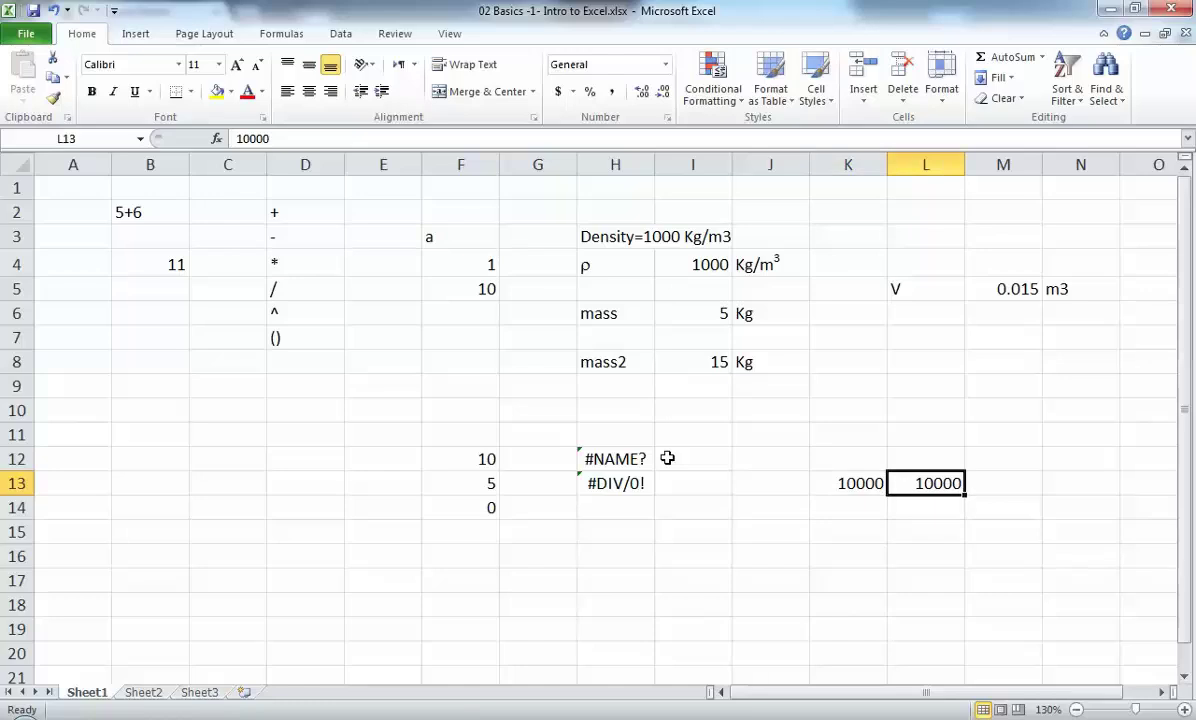
{"action": "key", "text": "ctrl+shift+f"}
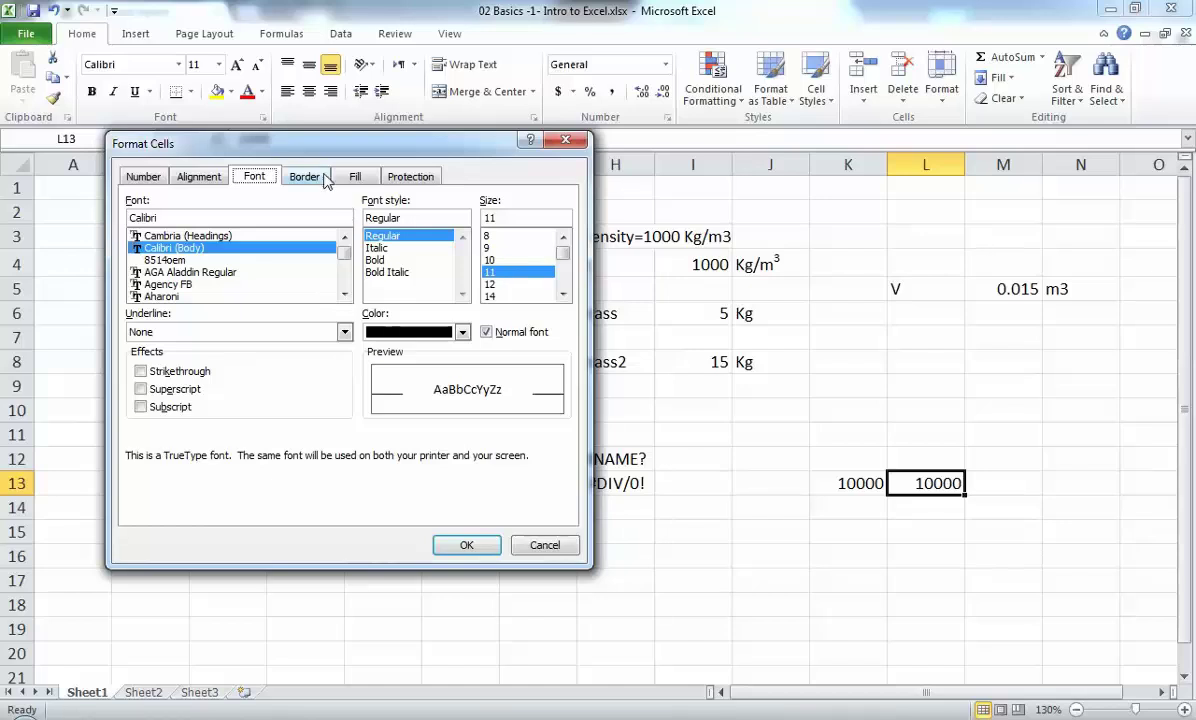
{"action": "left_click_drag", "start_coordinate": [329, 147], "coordinate": [524, 244]}
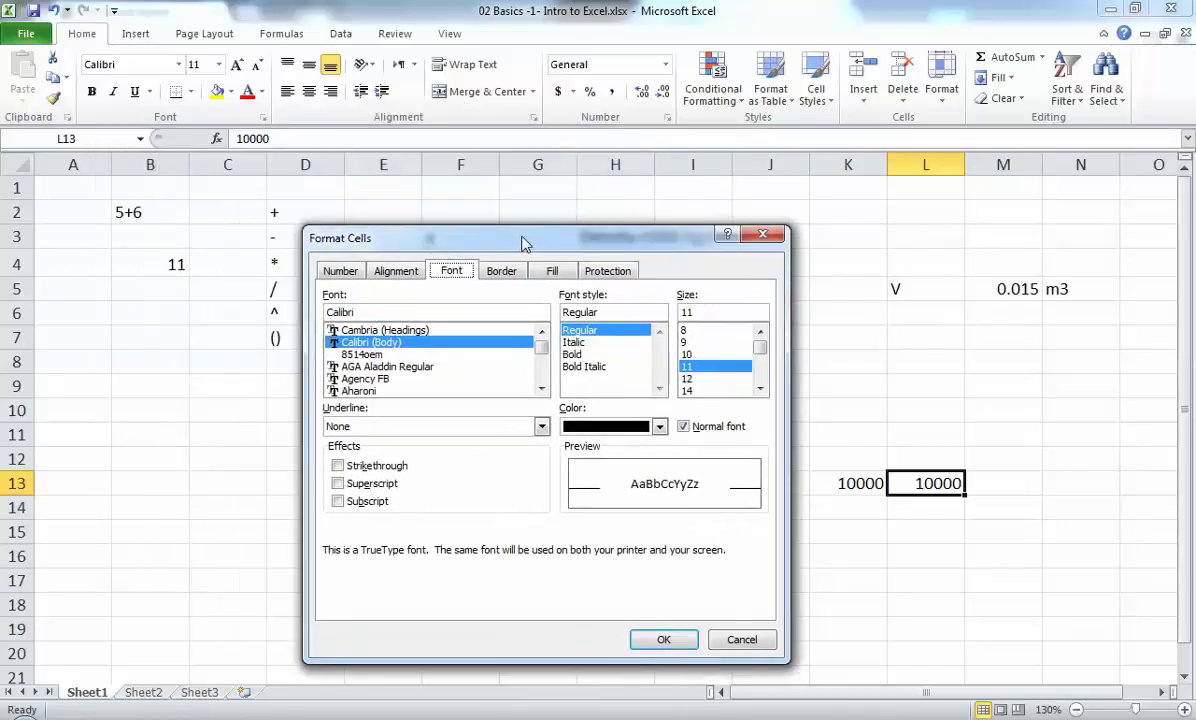
{"action": "left_click", "coordinate": [340, 271]}
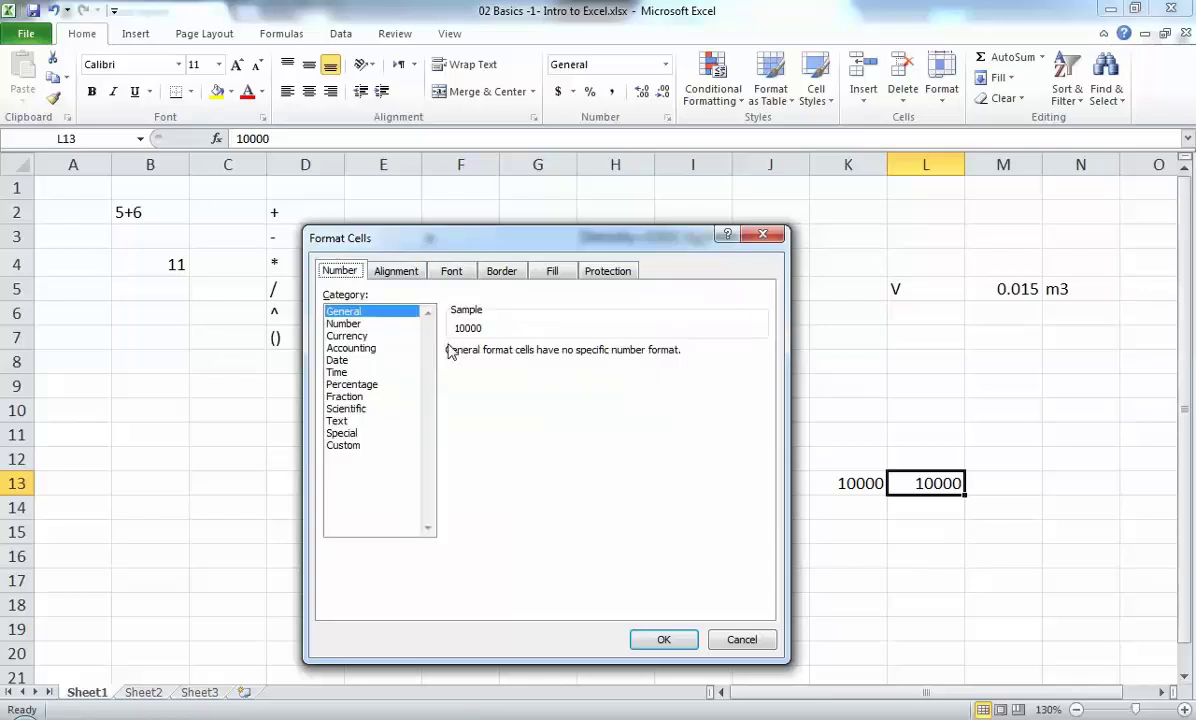
{"action": "left_click", "coordinate": [370, 409]}
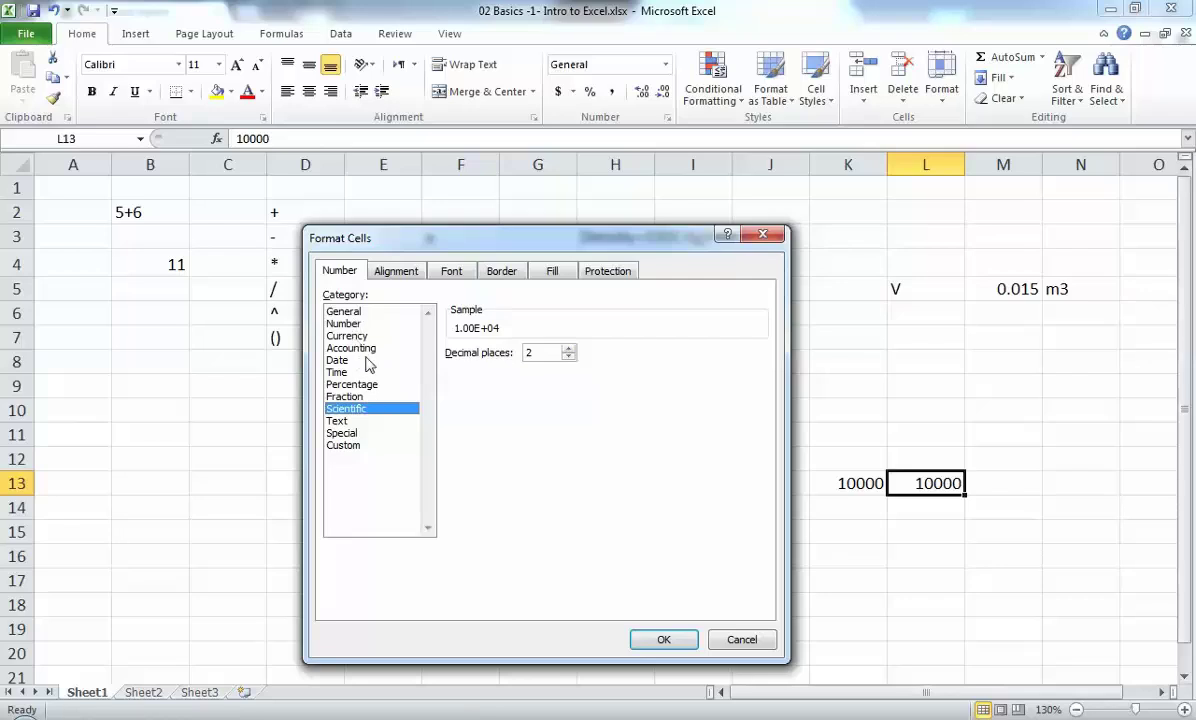
{"action": "left_click", "coordinate": [680, 642]}
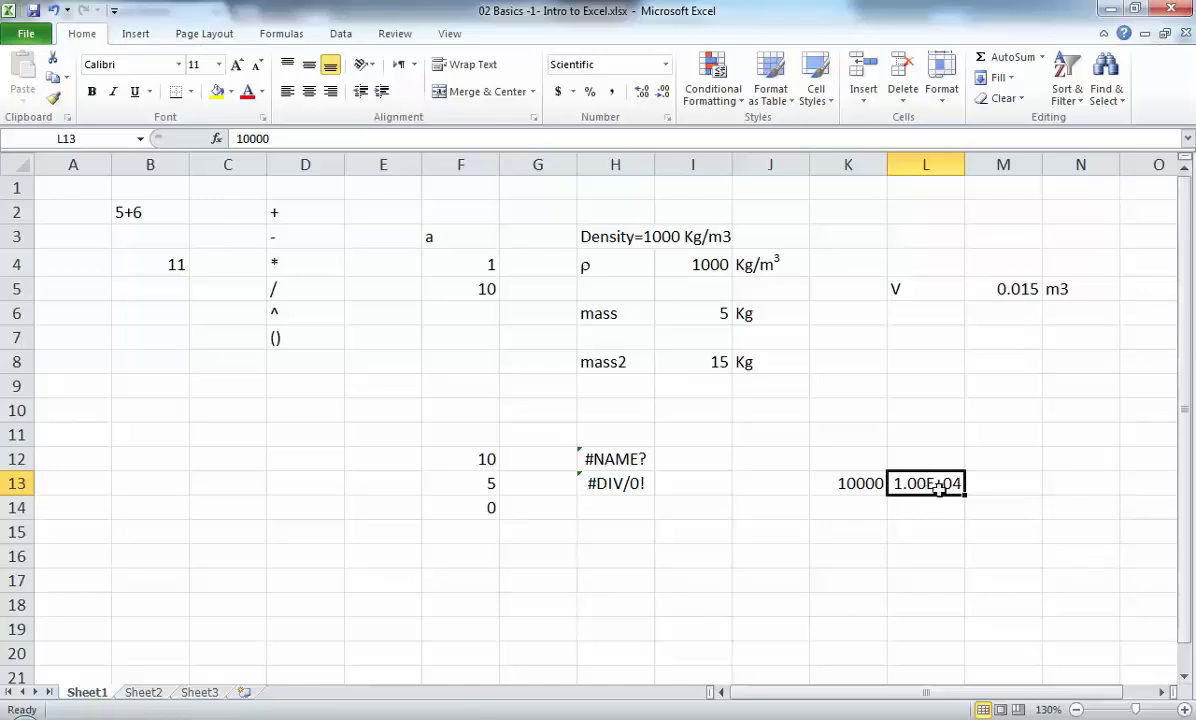
{"action": "left_click", "coordinate": [848, 483]}
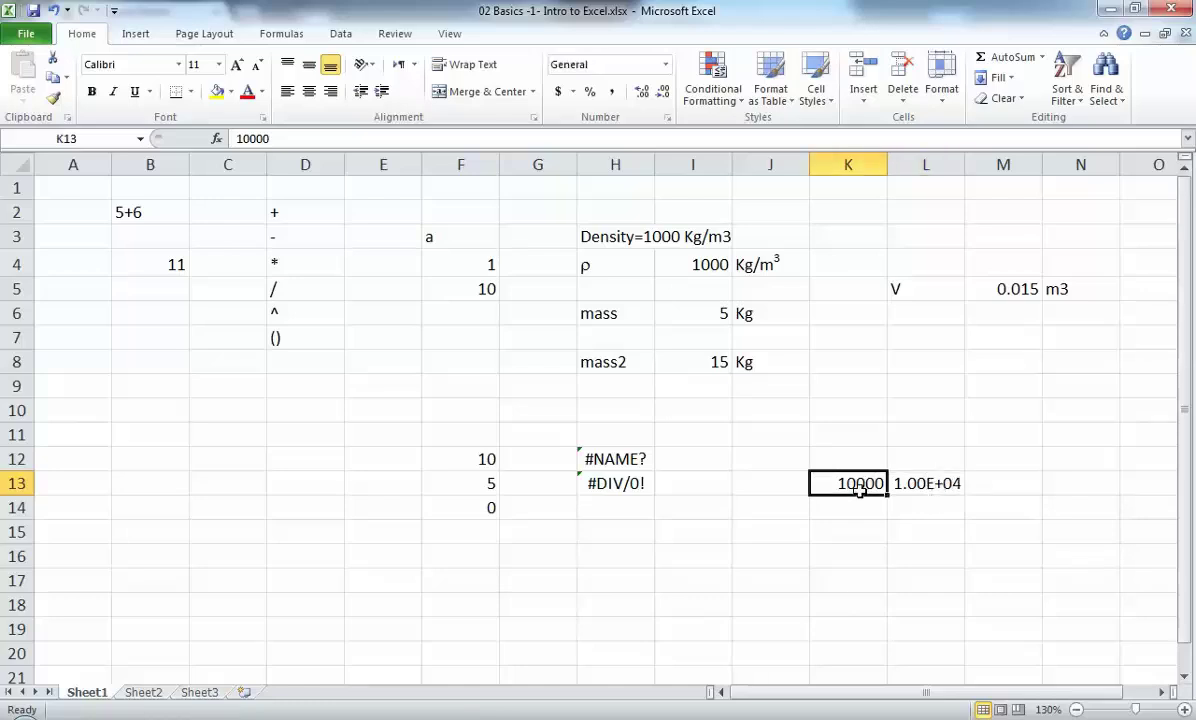
{"action": "left_click", "coordinate": [917, 484]}
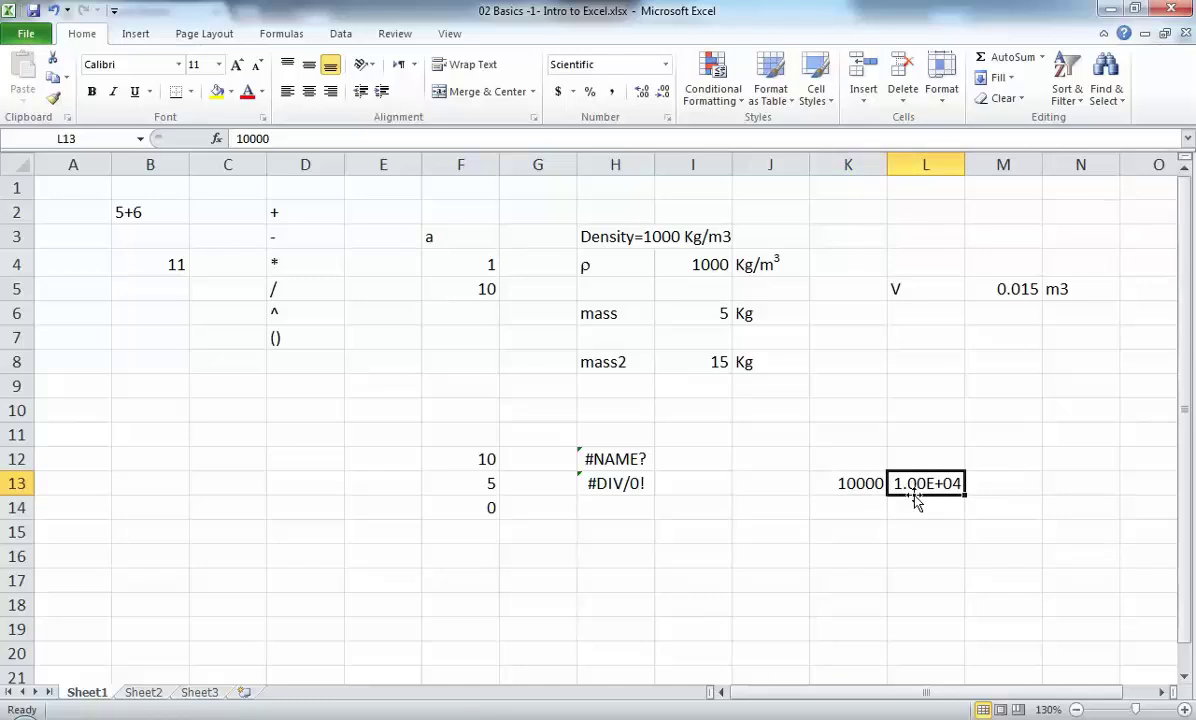